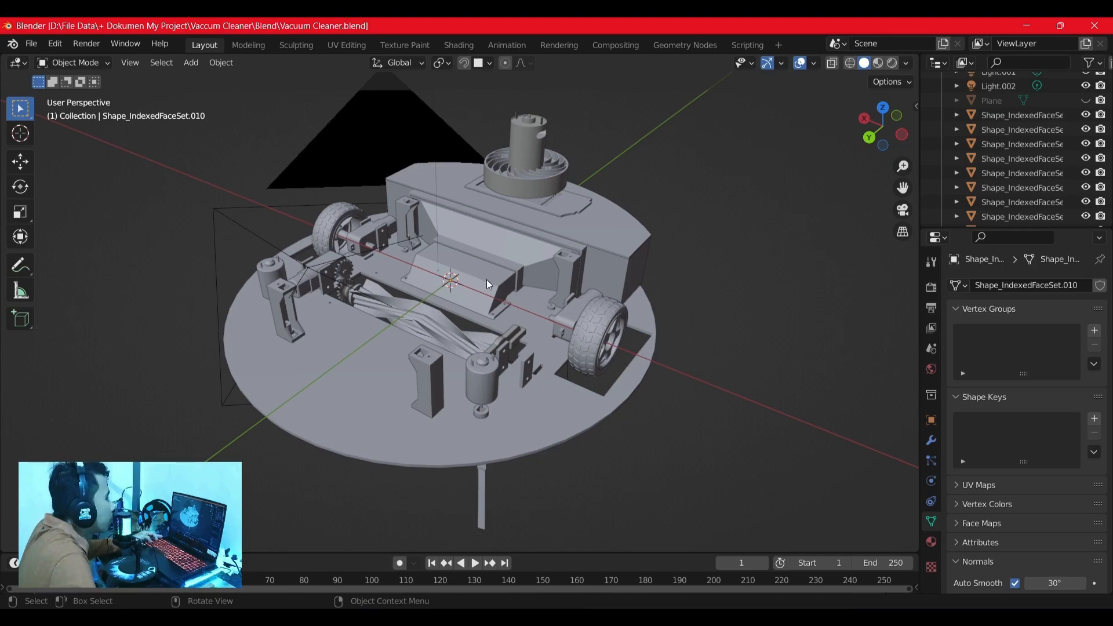
# Step: Examine the side-brush motor, the brush below its shaft and the surrounding base plate from several angles
pyautogui.scroll(4, 444, 280)
pyautogui.moveTo(486, 301); pyautogui.dragTo(523, 344, button='middle')
pyautogui.click(516, 355)
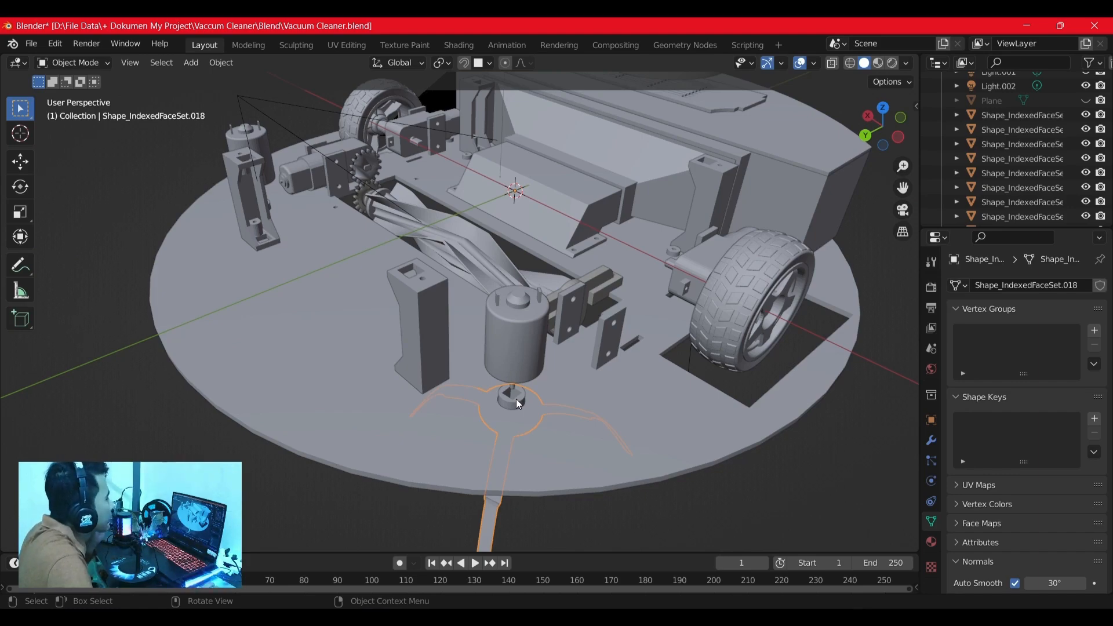
pyautogui.scroll(2, 572, 357)
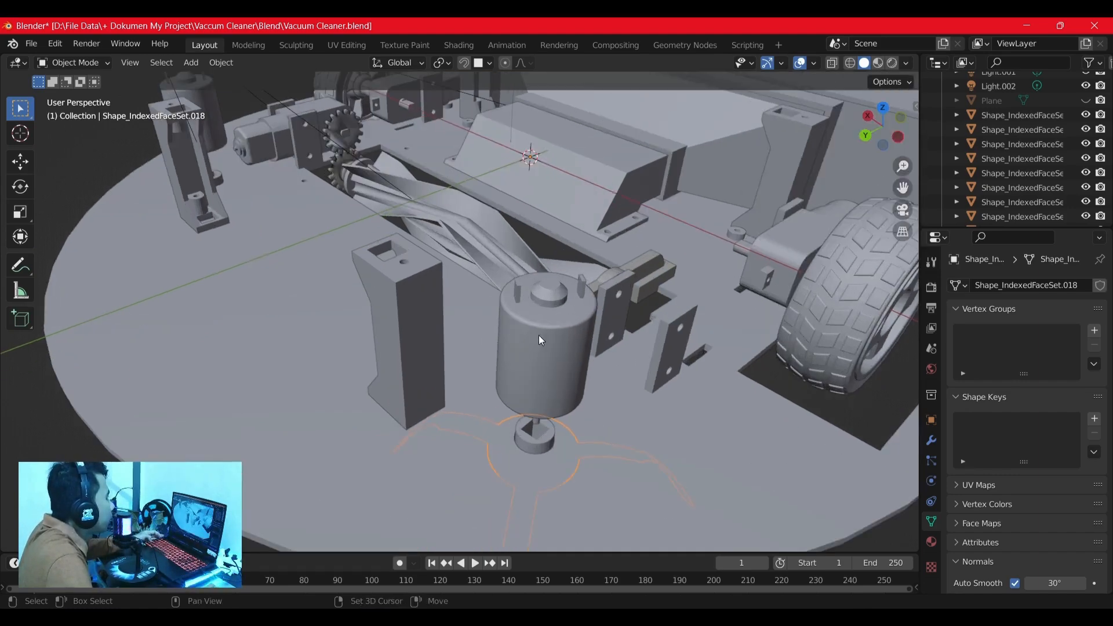
pyautogui.moveTo(620, 452); pyautogui.dragTo(593, 311, button='middle')
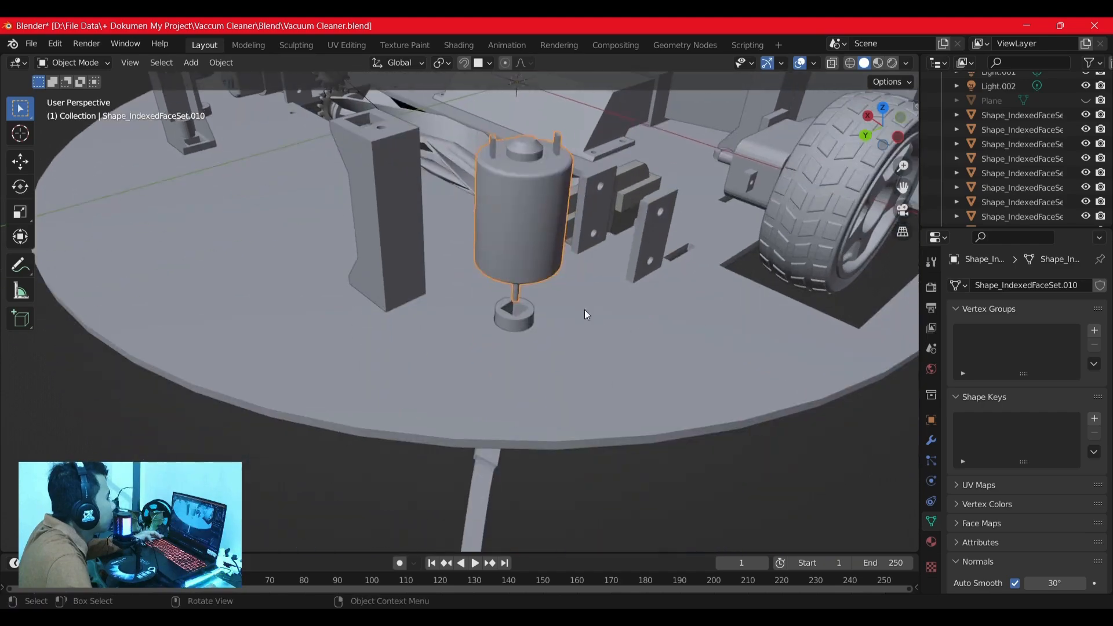
pyautogui.click(614, 346)
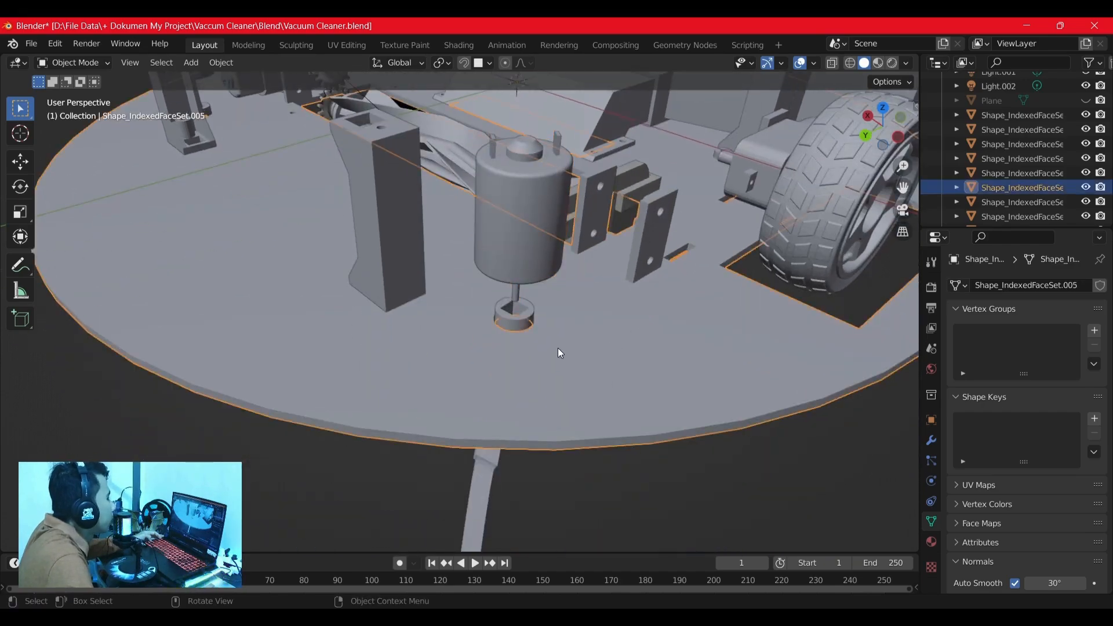
pyautogui.moveTo(560, 352); pyautogui.dragTo(513, 337, button='middle')
pyautogui.click(531, 212)
pyautogui.click(509, 337)
pyautogui.moveTo(604, 255); pyautogui.dragTo(593, 318, button='middle')
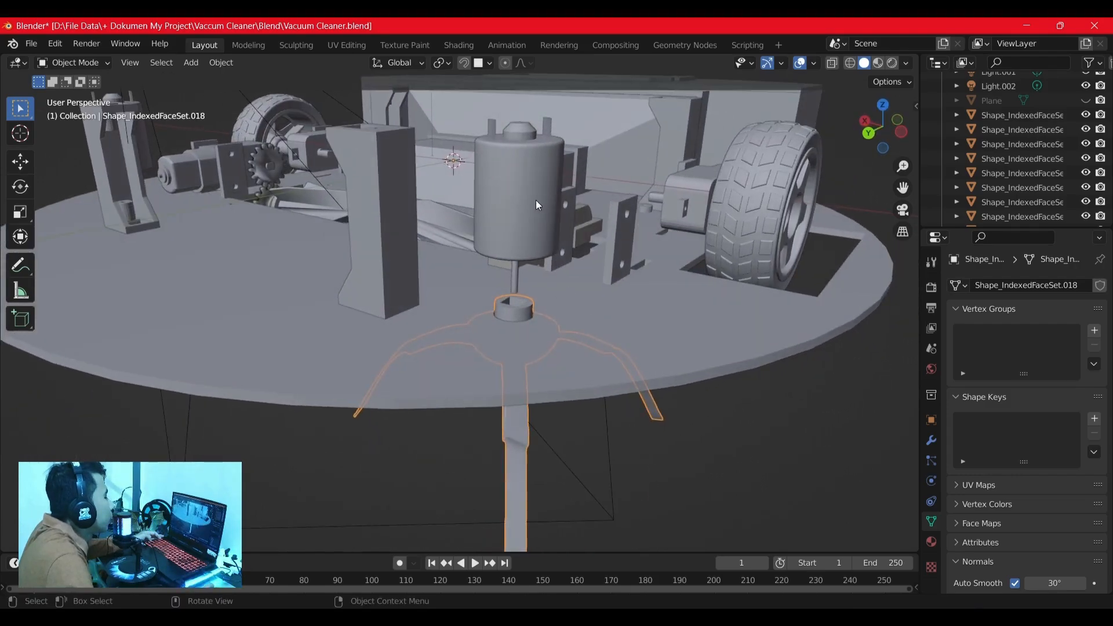
pyautogui.click(532, 181)
pyautogui.click(645, 330)
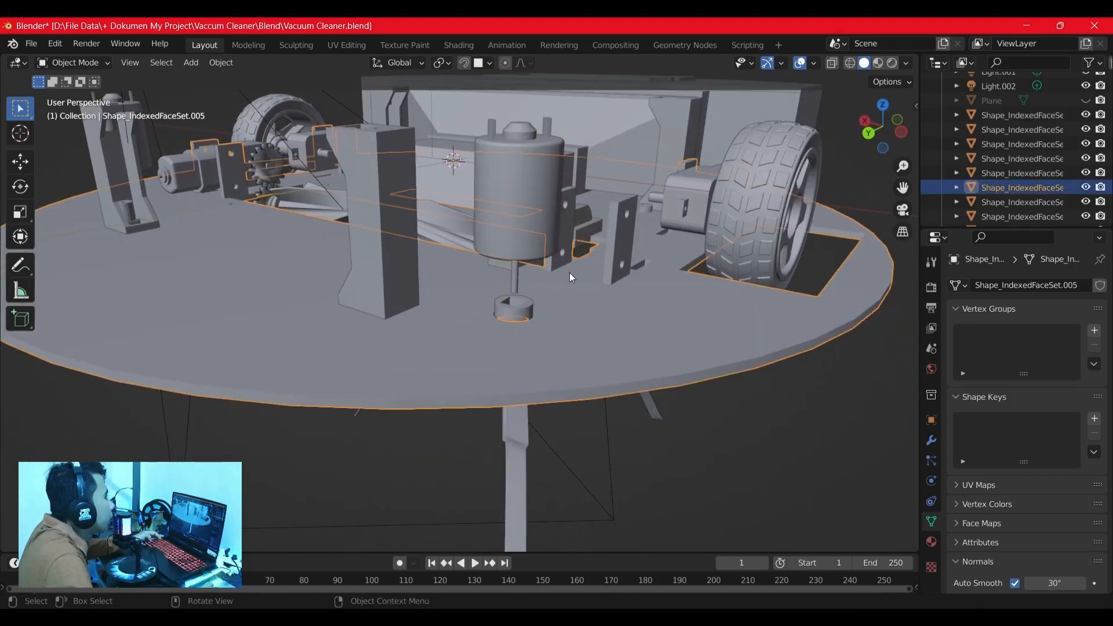
# Step: Isolate the side-brush motor in local view and look at it straight from the top
pyautogui.click(540, 197)
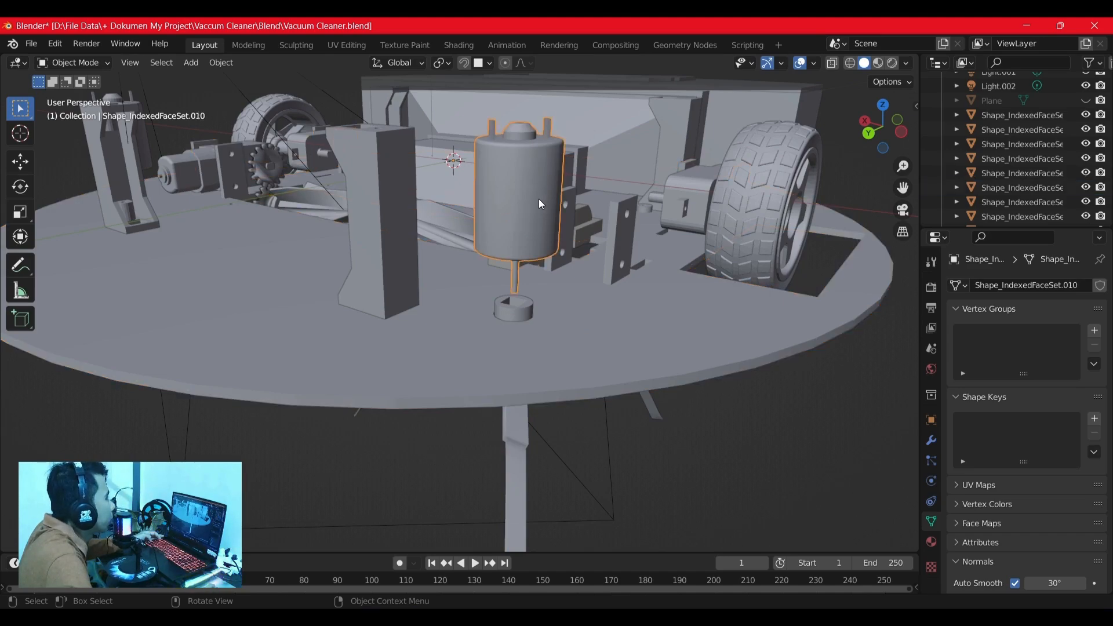
pyautogui.moveTo(580, 277); pyautogui.dragTo(574, 325, button='middle')
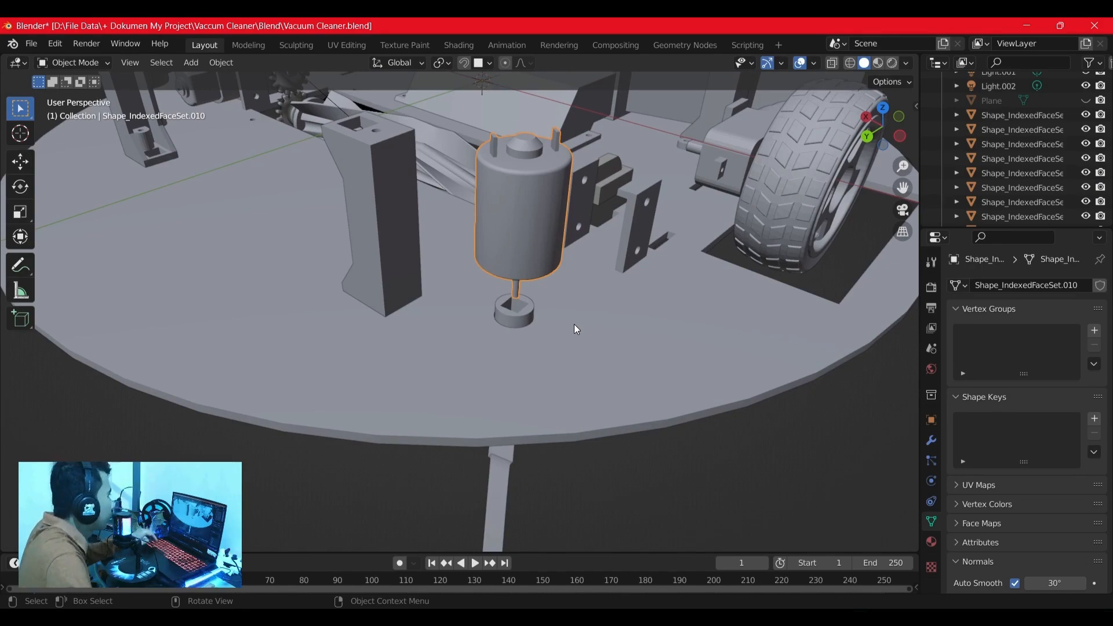
pyautogui.press('KP_Divide')
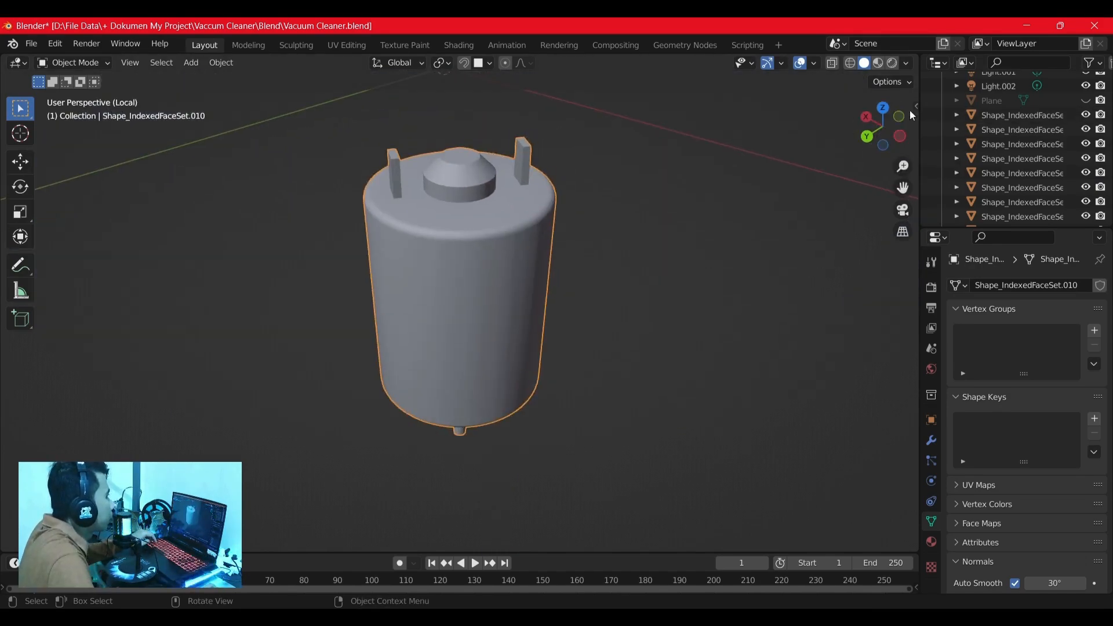
pyautogui.click(884, 108)
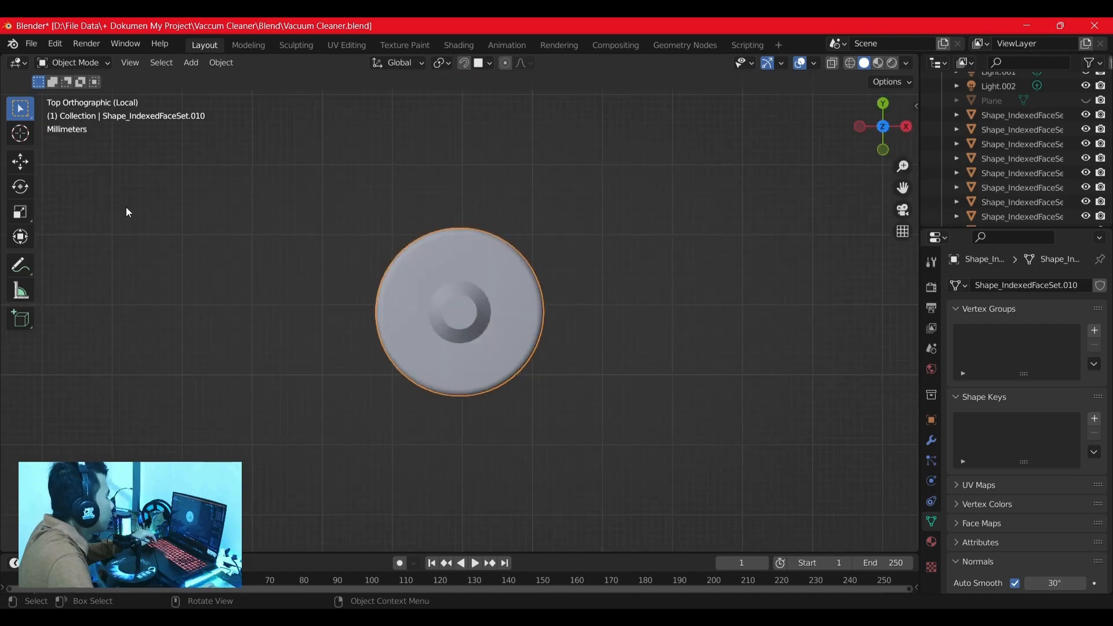
# Step: Place the 3D cursor at the motor's centre in wireframe display, then restore selection mode and solid shading
pyautogui.click(21, 134)
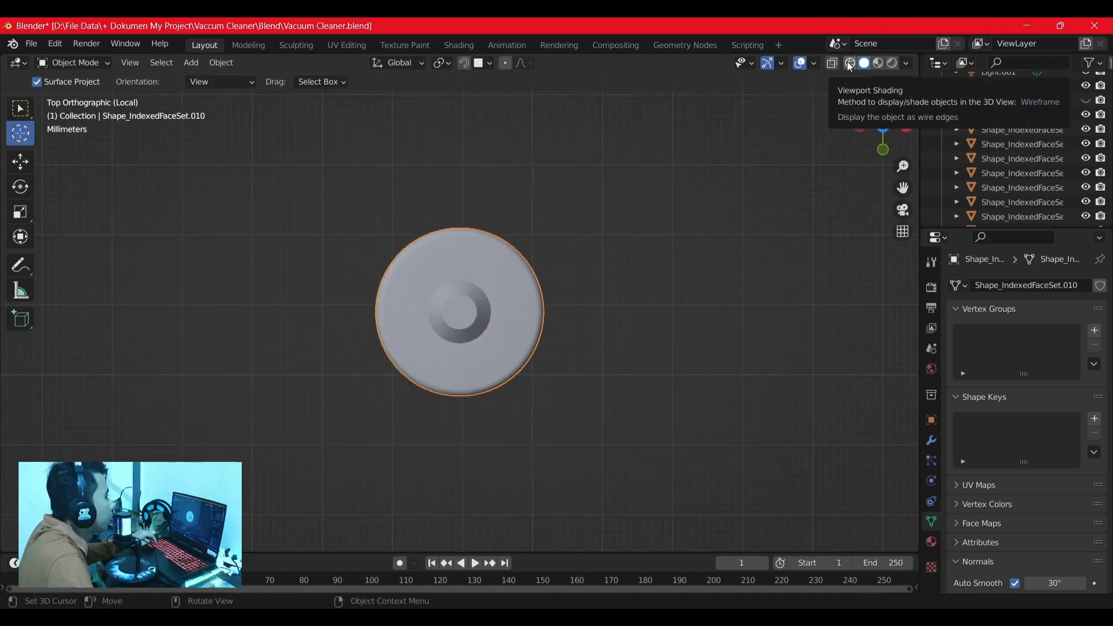
pyautogui.click(851, 65)
pyautogui.scroll(9, 466, 334)
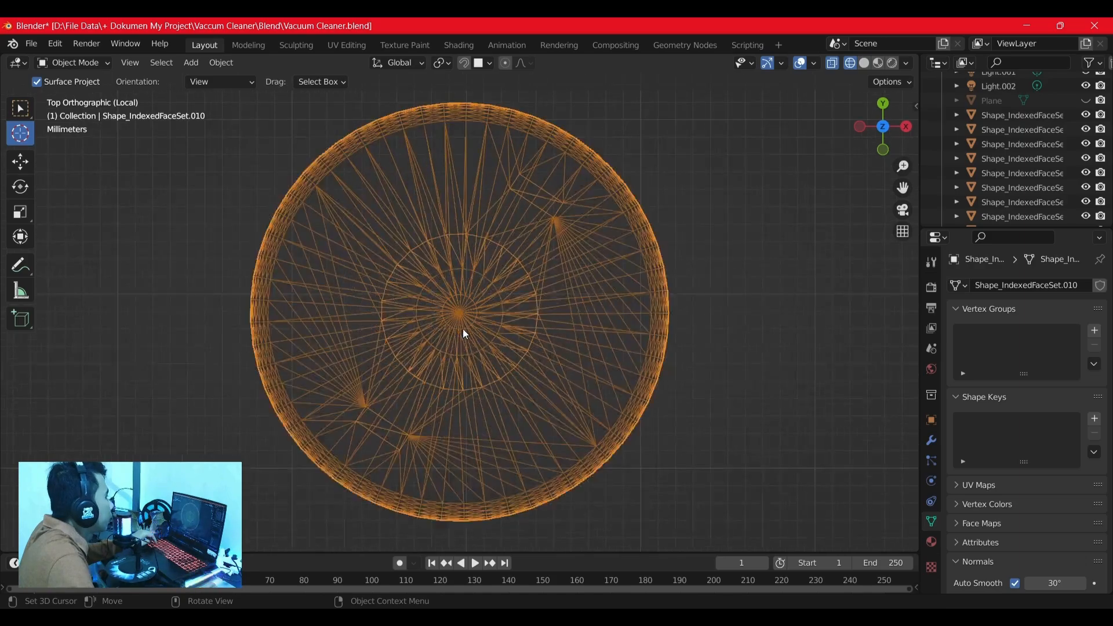
pyautogui.click(20, 110)
pyautogui.click(864, 65)
pyautogui.scroll(-6, 517, 357)
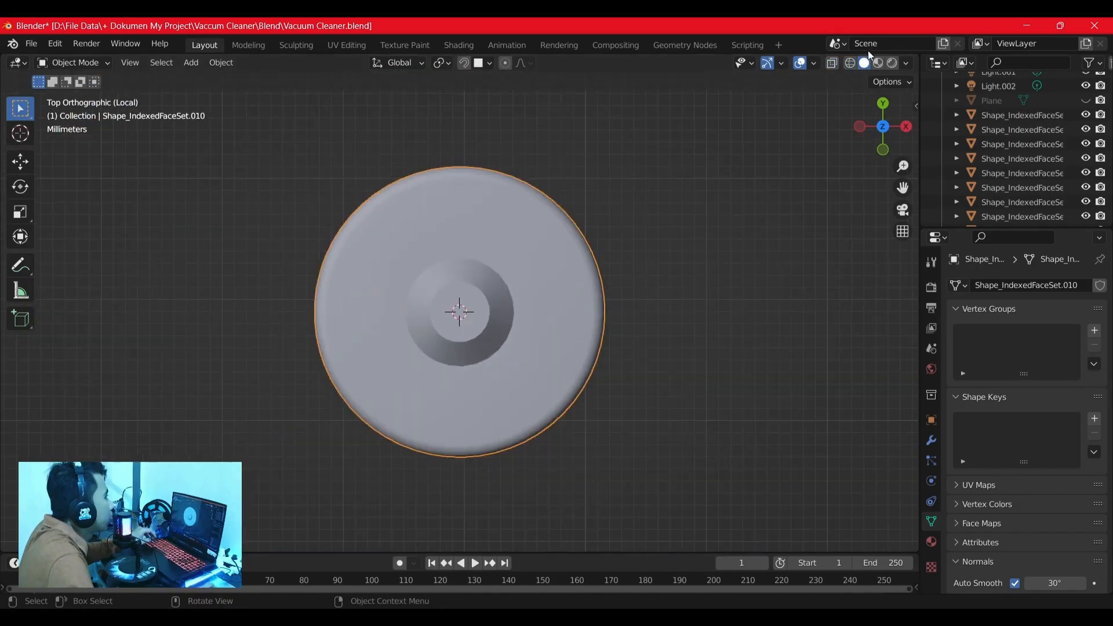
# Step: Add a mesh cylinder with 32 vertices at the 3D cursor on the motor's centre
pyautogui.moveTo(681, 447); pyautogui.dragTo(587, 317, button='middle')
pyautogui.scroll(-3, 589, 280)
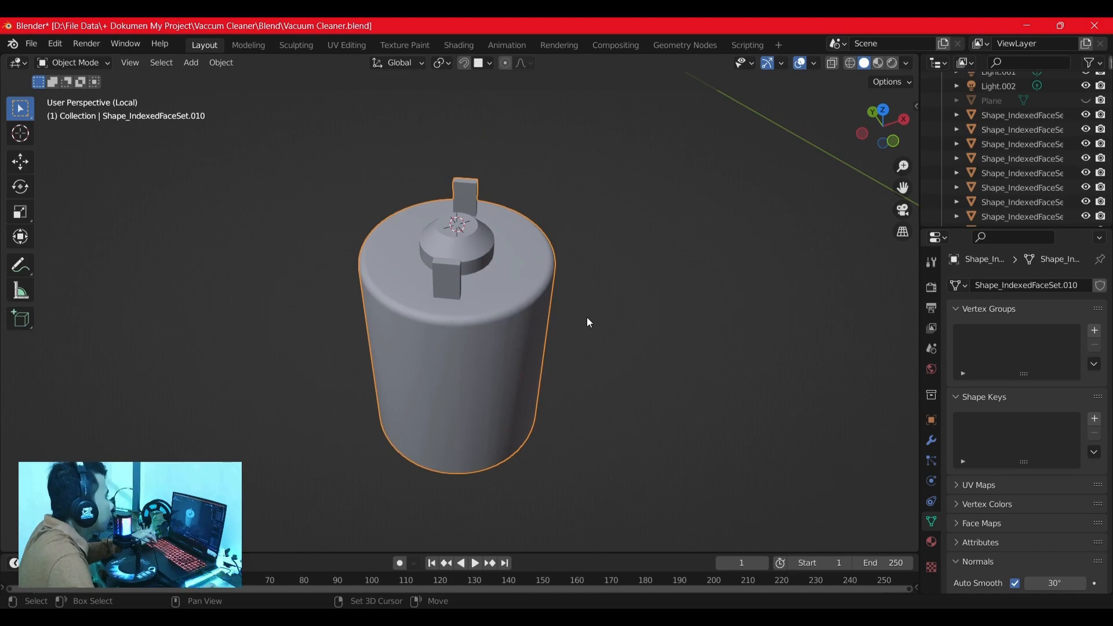
pyautogui.hotkey('shift', 'a')
pyautogui.moveTo(587, 318)
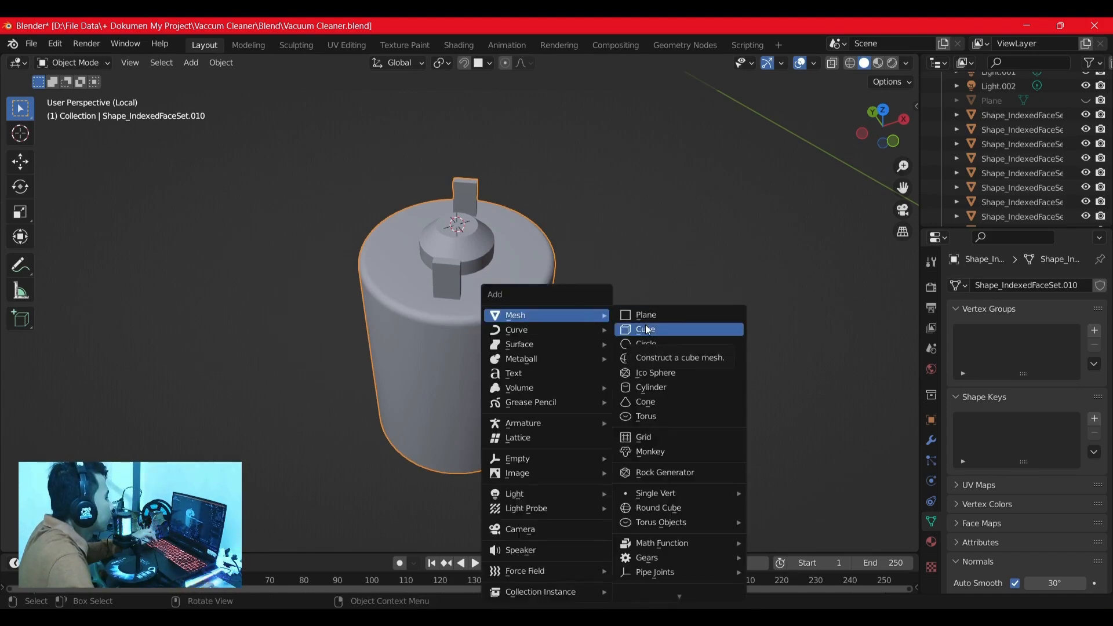
pyautogui.click(647, 386)
pyautogui.scroll(-4, 503, 374)
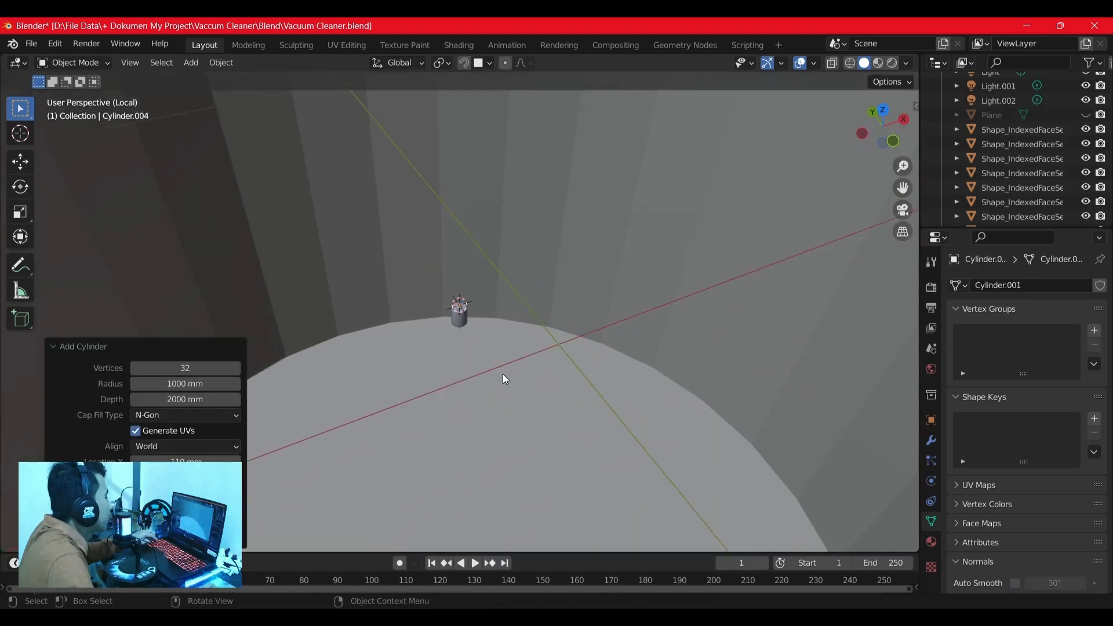
pyautogui.moveTo(503, 374); pyautogui.dragTo(587, 343, button='middle')
# Step: Scale the new cylinder down in stages until it is slightly wider than the motor body
pyautogui.press('s')
pyautogui.click(475, 307)
pyautogui.scroll(6, 484, 305)
pyautogui.press('s')
pyautogui.click(486, 287)
pyautogui.scroll(8, 498, 296)
pyautogui.press('s')
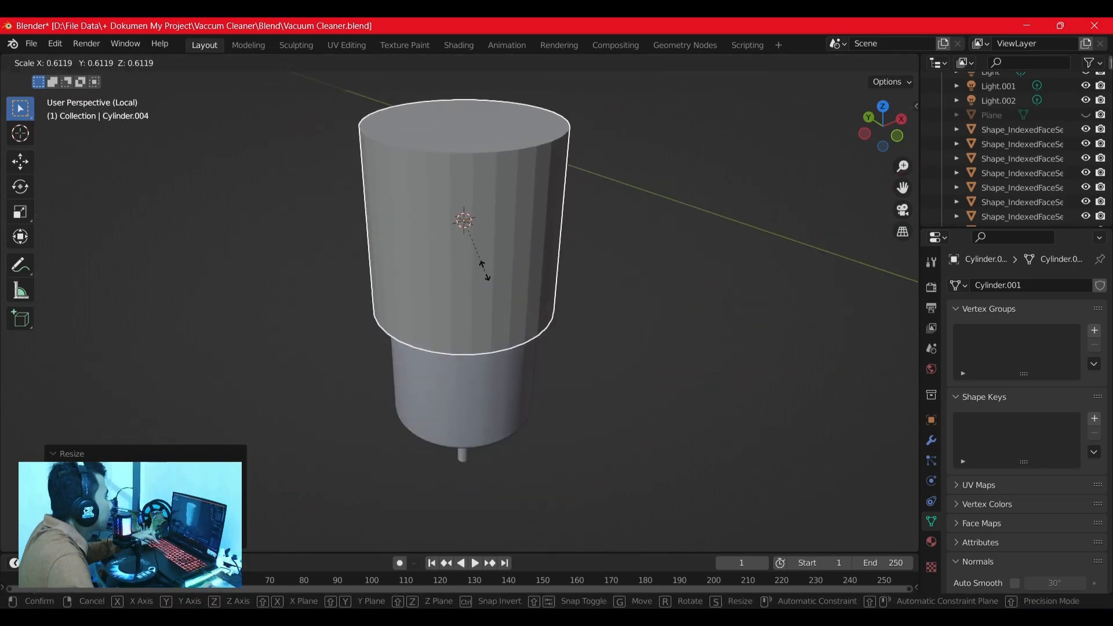
pyautogui.click(487, 271)
# Step: Bring the whole assembly back into view and lower the cylinder along Z around the motor's lower half
pyautogui.press('KP_Divide')
pyautogui.keyDown('shift'); pyautogui.moveTo(503, 226); pyautogui.dragTo(492, 334, button='middle'); pyautogui.keyUp('shift')
pyautogui.moveTo(492, 333); pyautogui.dragTo(548, 272, button='middle')
pyautogui.press('g')
pyautogui.press('z')
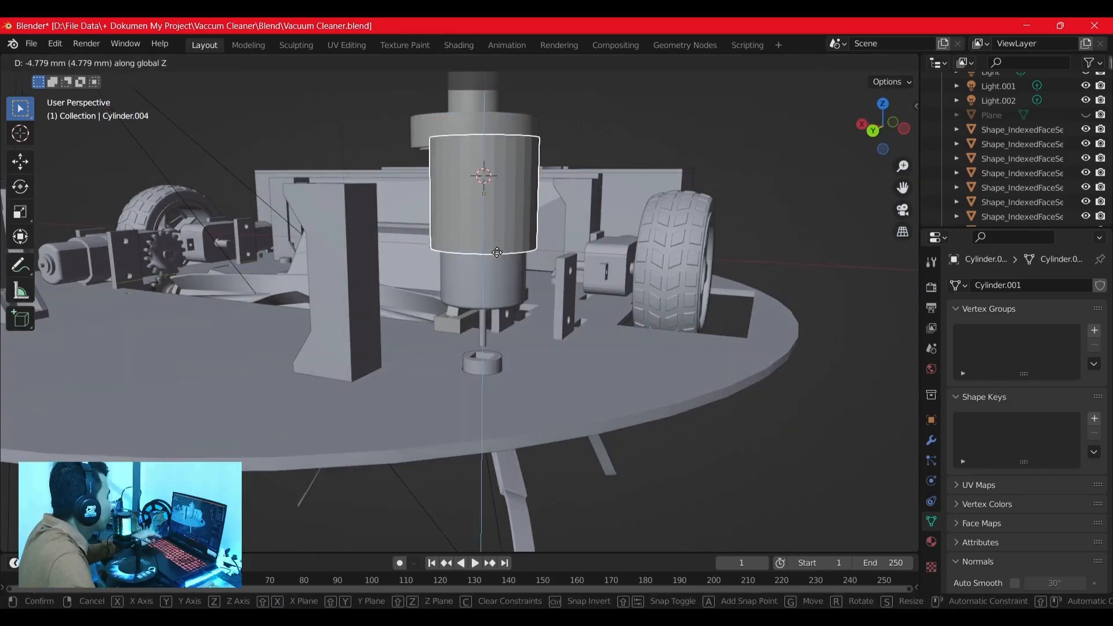
pyautogui.click(513, 382)
pyautogui.moveTo(513, 383); pyautogui.dragTo(518, 420, button='middle')
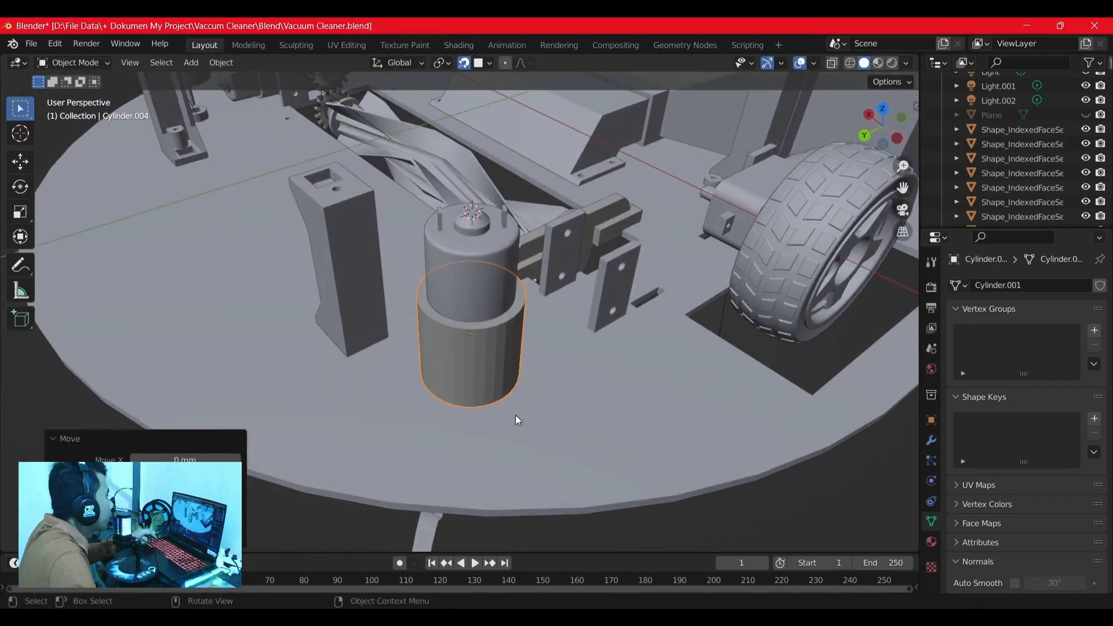
# Step: Stretch the cylinder along Z and raise it vertically so it stands on the base plate and encloses the motor
pyautogui.click(21, 213)
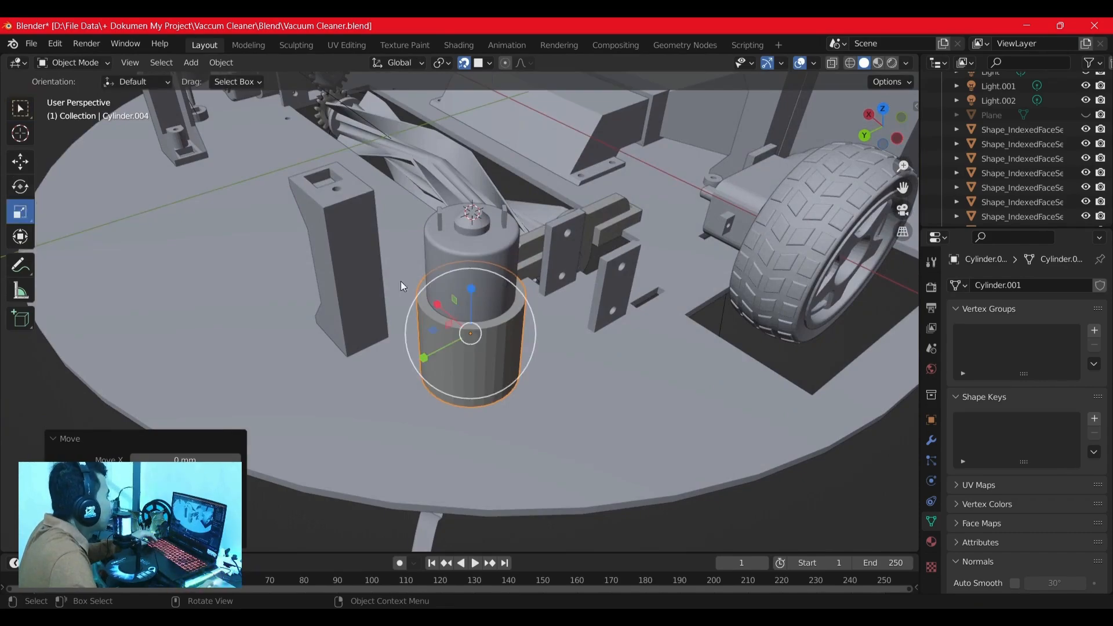
pyautogui.moveTo(474, 290); pyautogui.dragTo(474, 261)
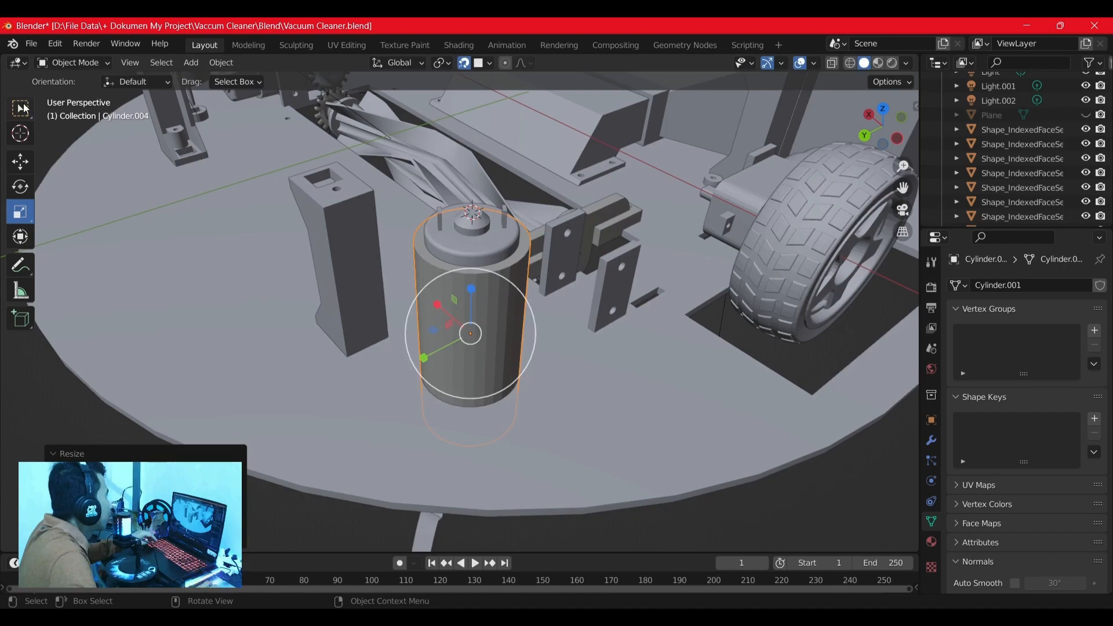
pyautogui.click(26, 110)
pyautogui.press('g')
pyautogui.press('z')
pyautogui.click(373, 390)
pyautogui.moveTo(372, 390); pyautogui.dragTo(436, 308, button='middle')
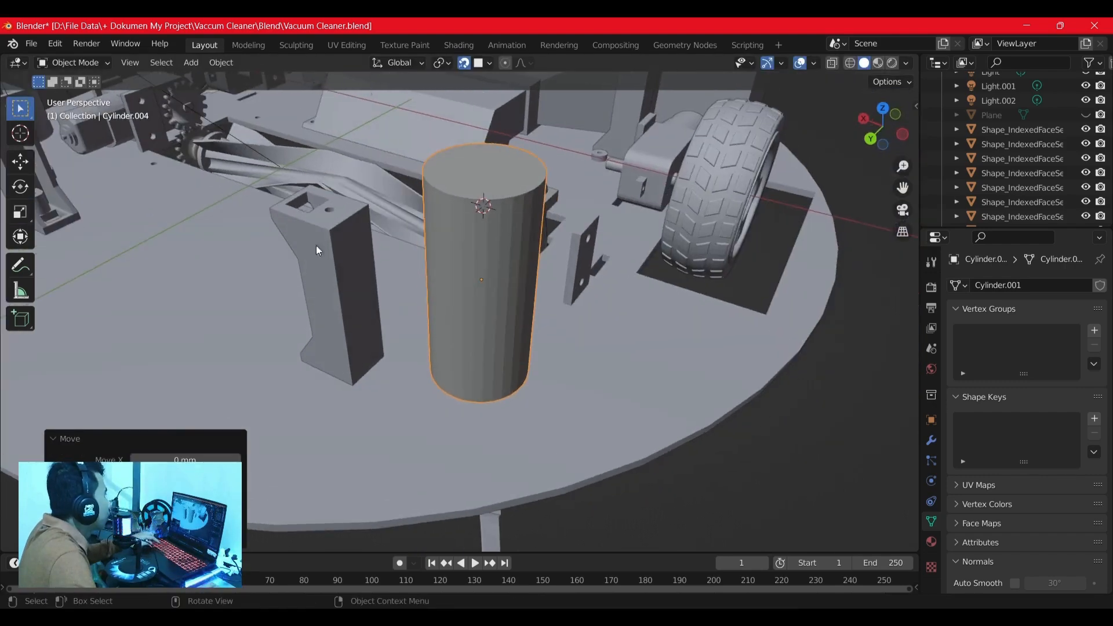
# Step: Check in wireframe display how the cylinder encloses the motor, then return to solid shading
pyautogui.click(854, 65)
pyautogui.click(532, 327)
pyautogui.moveTo(533, 328)
pyautogui.mouseDown(button='middle')
pyautogui.moveTo(587, 265)
pyautogui.moveTo(584, 281)
pyautogui.mouseUp(button='middle')
pyautogui.click(864, 64)
pyautogui.click(772, 174)
pyautogui.moveTo(575, 237); pyautogui.dragTo(538, 263, button='middle')
# Step: Lower the cylinder's top face along Z until the upper part of the motor is exposed, then return to Object Mode
pyautogui.click(513, 249)
pyautogui.scroll(1, 504, 243)
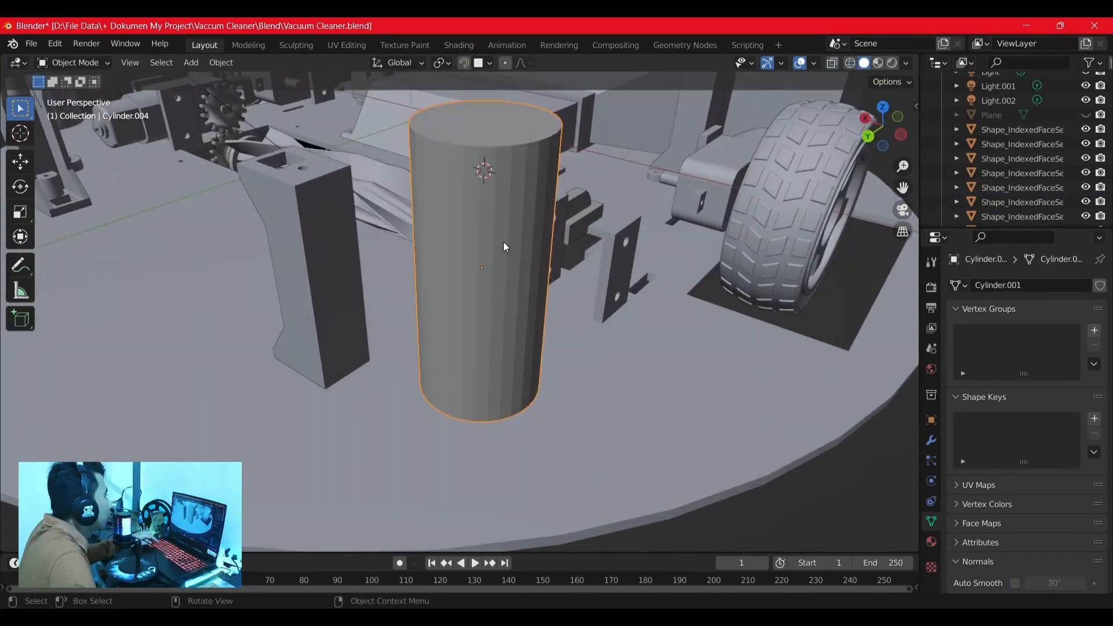
pyautogui.click(84, 64)
pyautogui.click(81, 95)
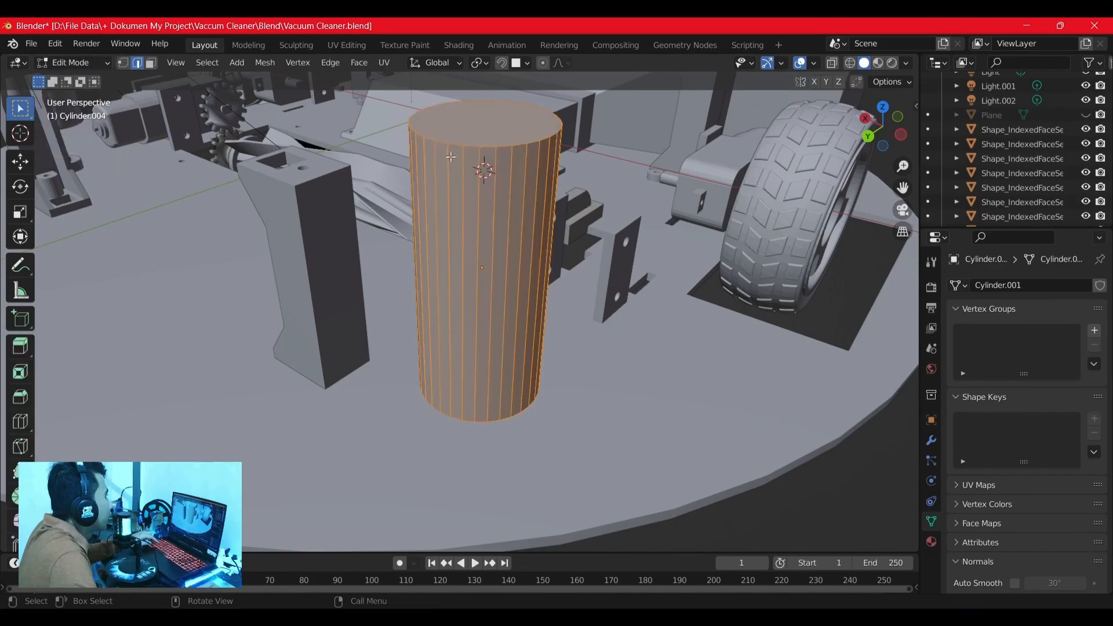
pyautogui.click(153, 65)
pyautogui.click(509, 135)
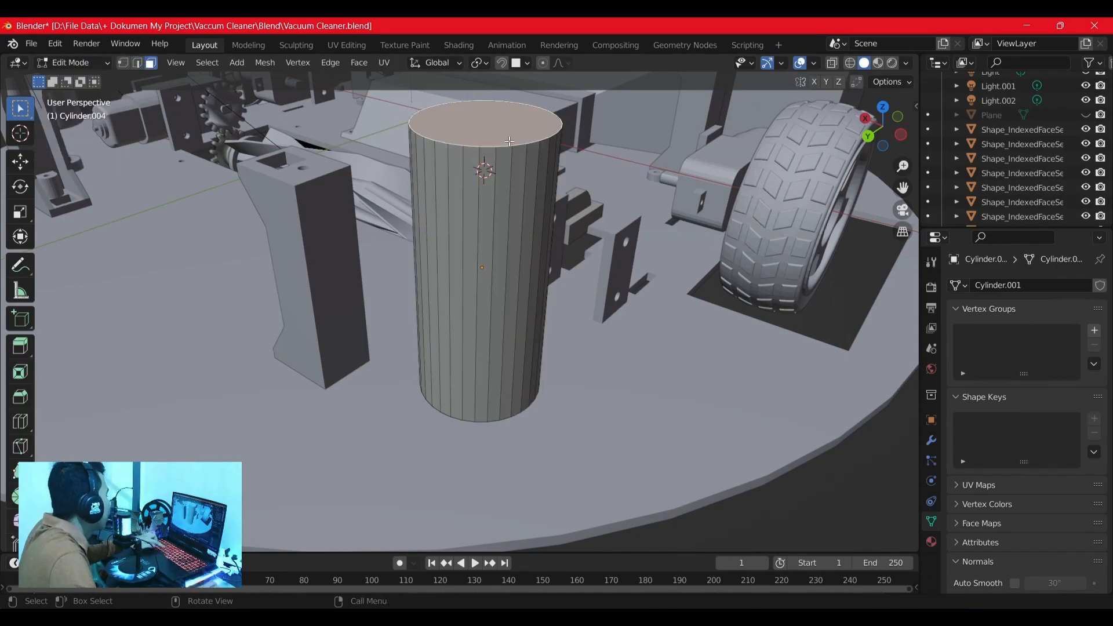
pyautogui.press('g')
pyautogui.press('z')
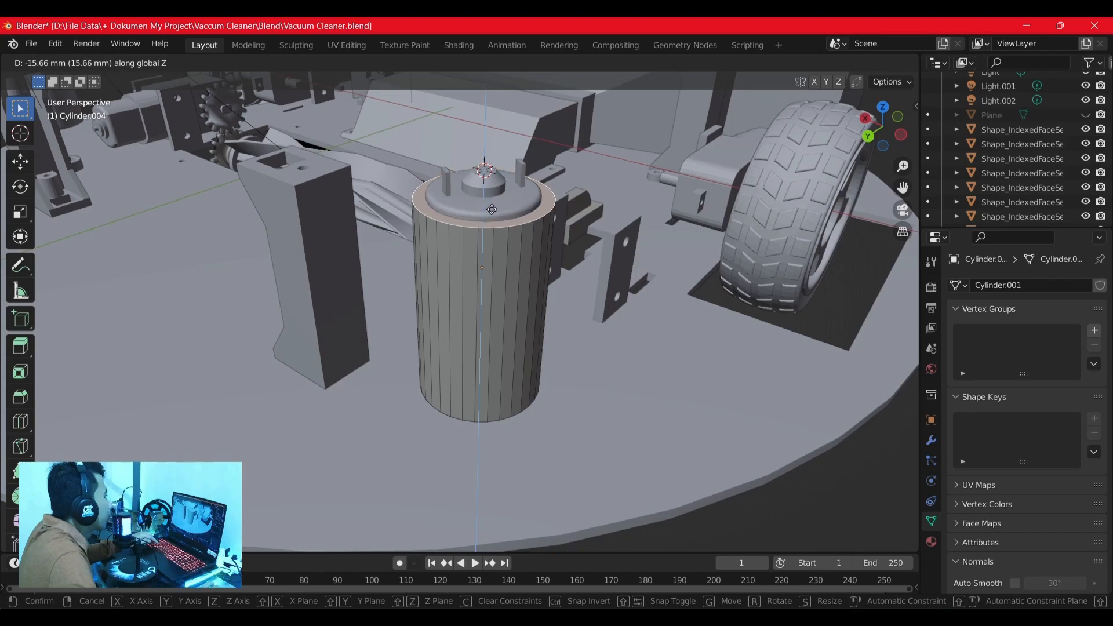
pyautogui.click(494, 286)
pyautogui.moveTo(493, 286); pyautogui.dragTo(439, 212, button='middle')
pyautogui.click(87, 62)
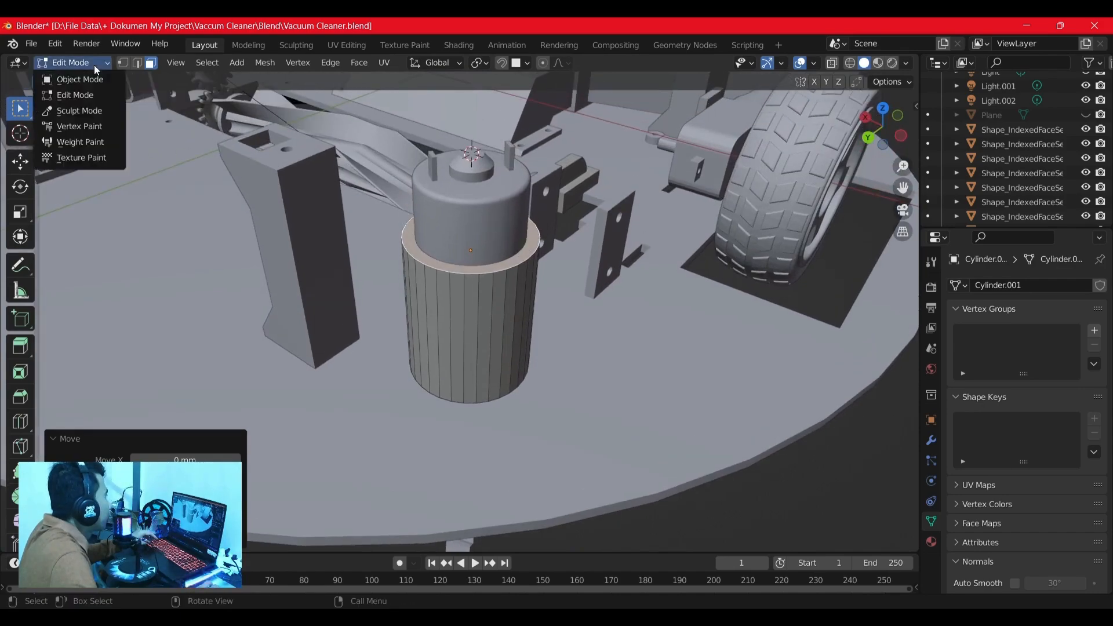
pyautogui.click(84, 77)
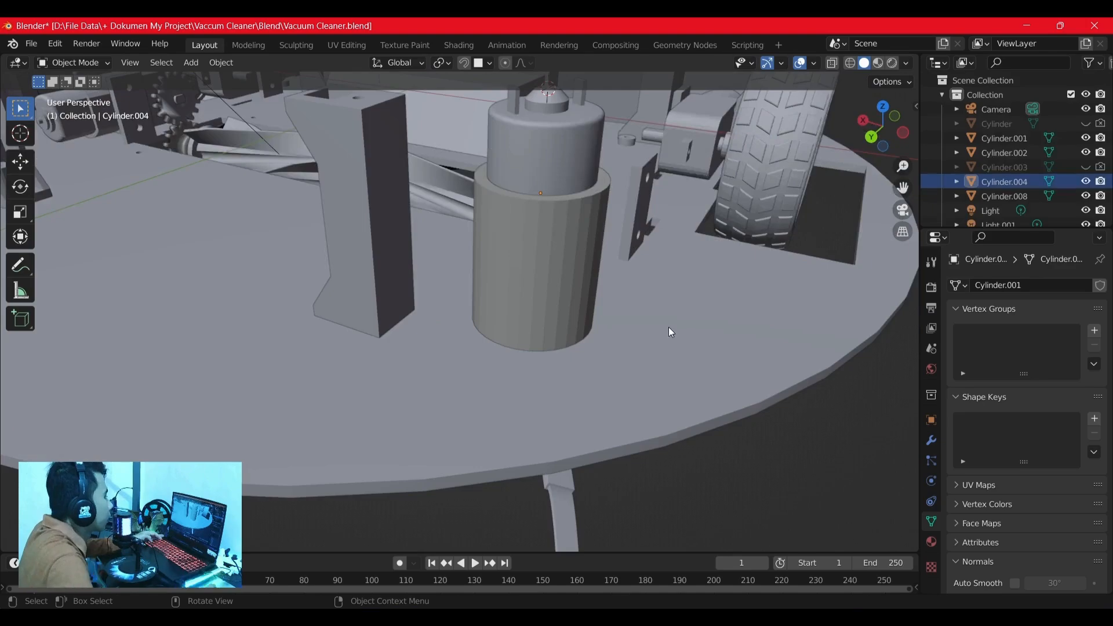
# Step: Open the shortened cylinder for mesh editing and activate the Loop Cut tool
pyautogui.scroll(2, 579, 297)
pyautogui.click(607, 259)
pyautogui.keyDown('shift'); pyautogui.moveTo(607, 258); pyautogui.dragTo(485, 302, button='middle'); pyautogui.keyUp('shift')
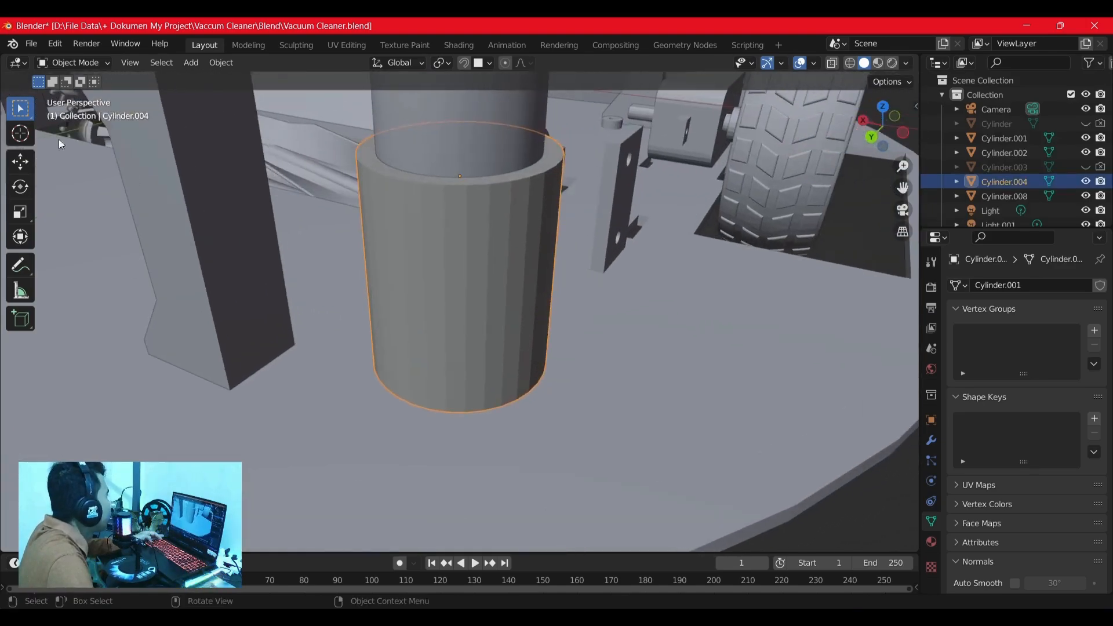
pyautogui.click(81, 64)
pyautogui.click(74, 92)
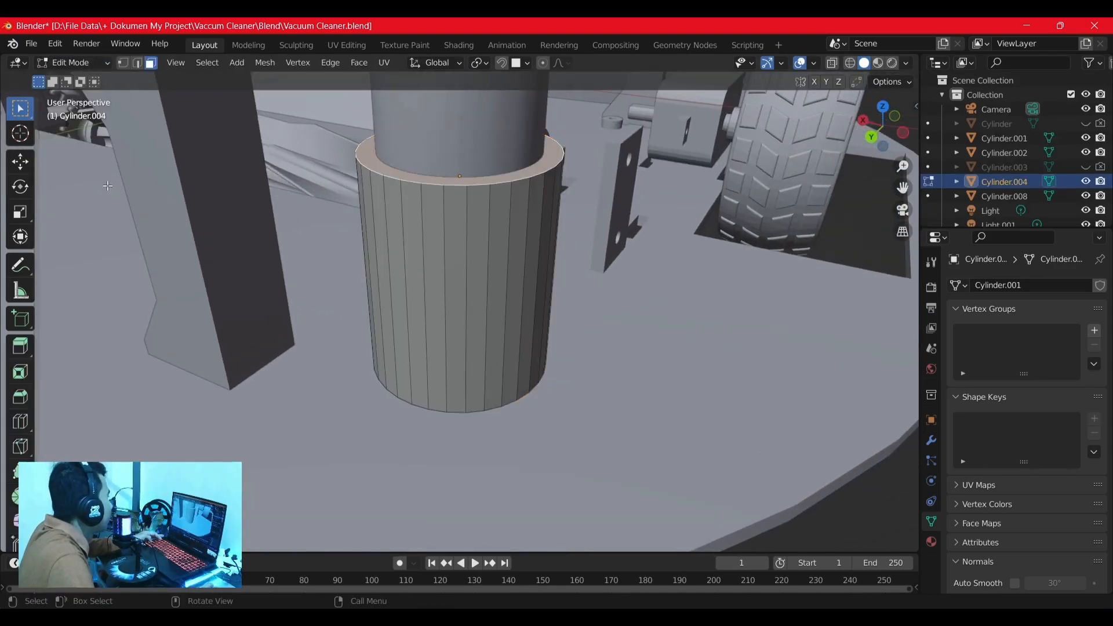
pyautogui.click(20, 421)
pyautogui.click(445, 331)
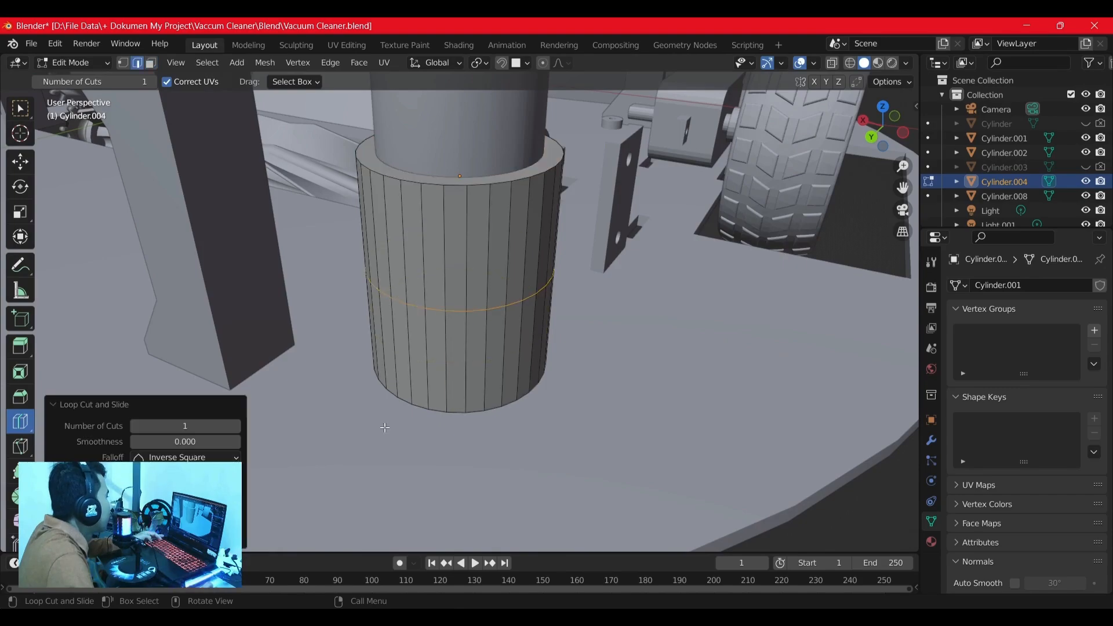
pyautogui.moveTo(438, 328); pyautogui.dragTo(470, 293, button='middle')
pyautogui.hotkey('ctrl', 'z')
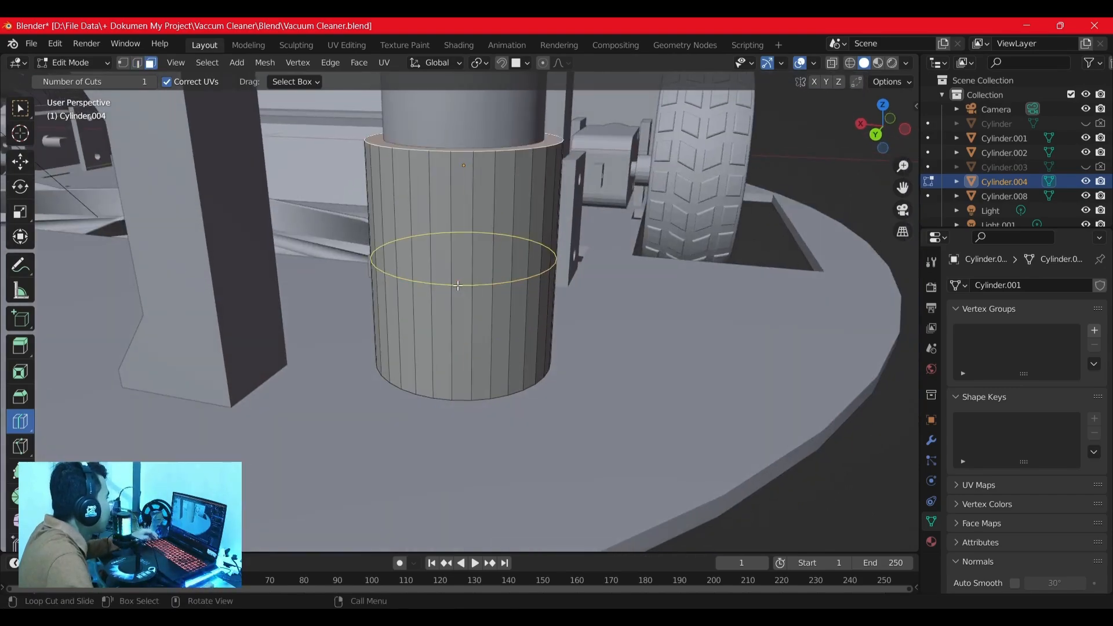
# Step: Add one horizontal loop cut around the cylinder and slide it close to the lower end
pyautogui.moveTo(458, 285); pyautogui.dragTo(454, 323)
pyautogui.moveTo(461, 382); pyautogui.dragTo(455, 379)
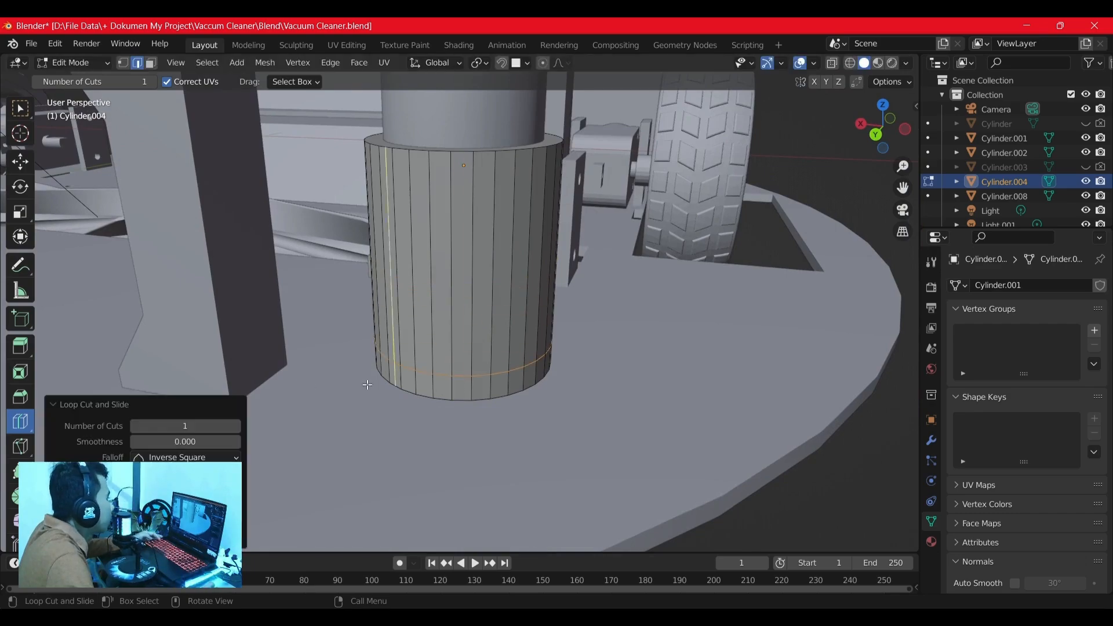
pyautogui.press('w')
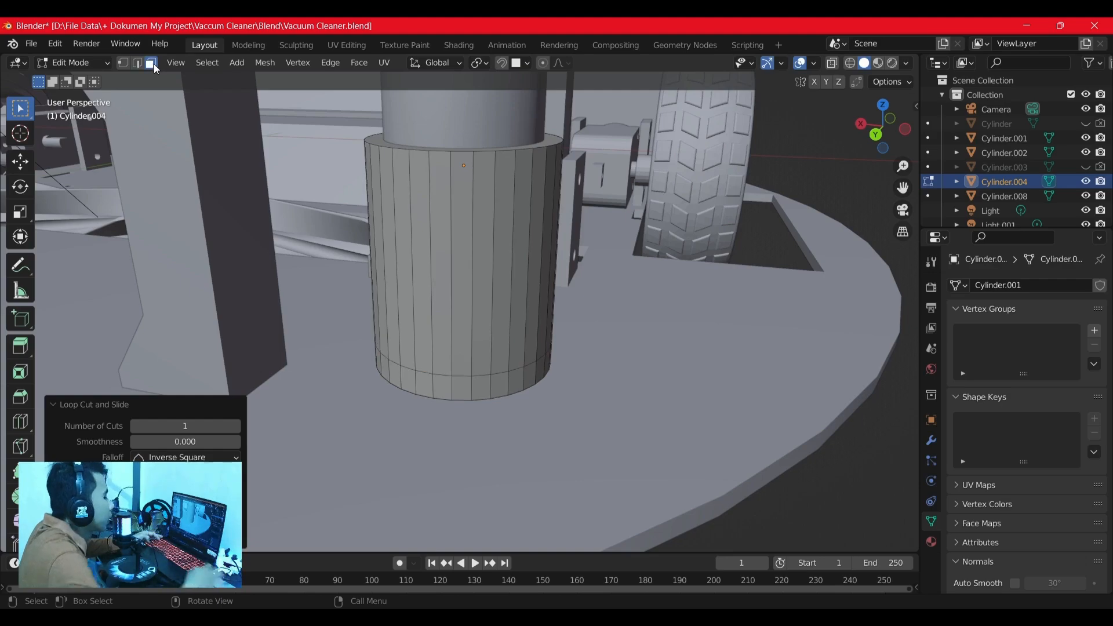
# Step: Isolate the cylinder and select the band of side faces below the loop cut all the way around
pyautogui.click(153, 64)
pyautogui.press('KP_Divide')
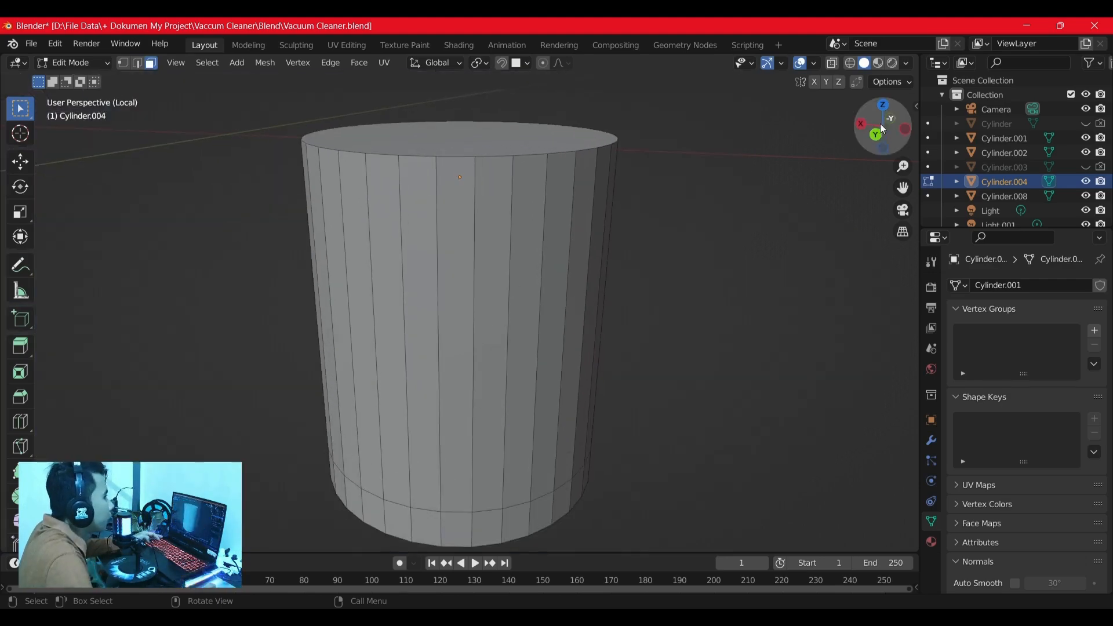
pyautogui.press('ctrl+KP_1')
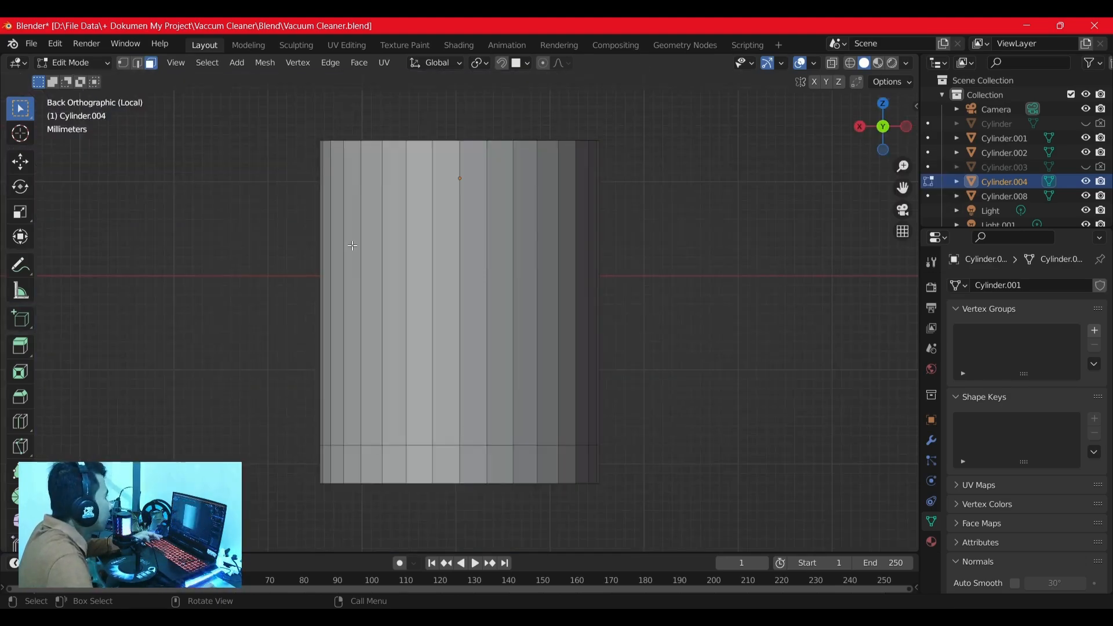
pyautogui.click(831, 63)
pyautogui.moveTo(291, 458); pyautogui.dragTo(582, 487)
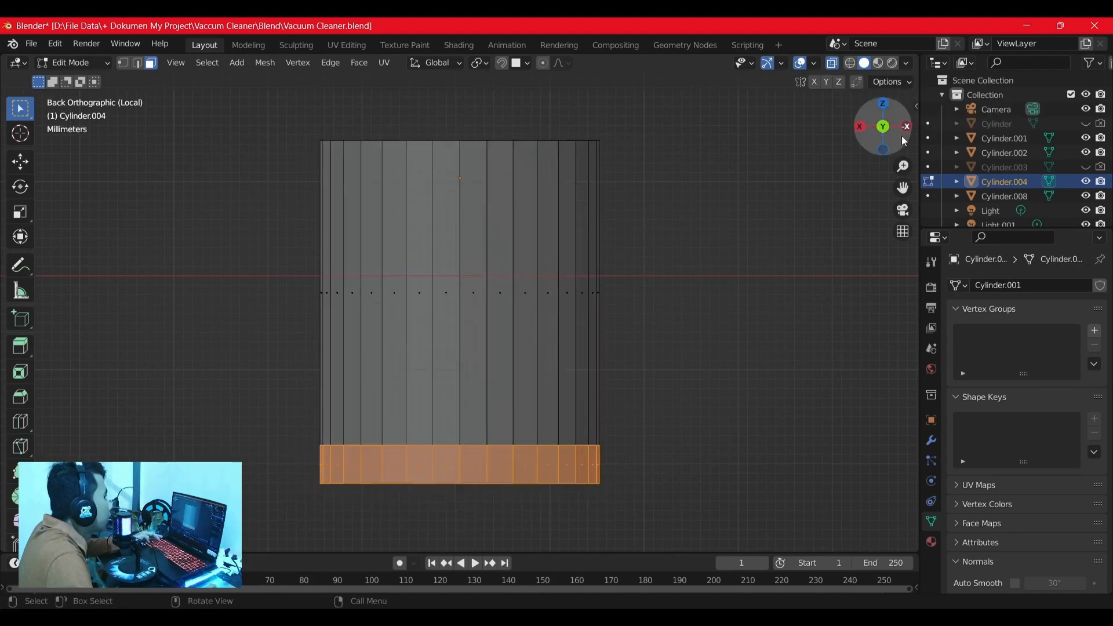
pyautogui.hotkey('alt', 'z')
pyautogui.moveTo(583, 463); pyautogui.dragTo(541, 453, button='middle')
pyautogui.scroll(-2, 541, 452)
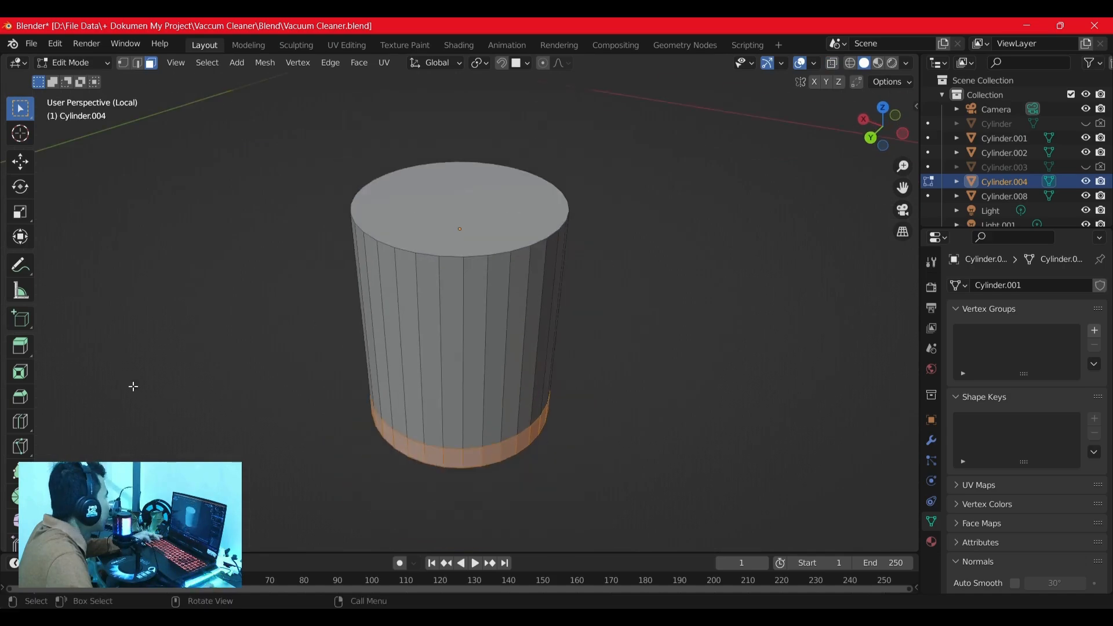
# Step: Extrude the selected band outward along its normals to form a flange around the cylinder's lower end
pyautogui.moveTo(20, 347); pyautogui.dragTo(96, 410)
pyautogui.moveTo(462, 443); pyautogui.dragTo(445, 161)
pyautogui.scroll(-2, 514, 459)
pyautogui.moveTo(514, 460); pyautogui.dragTo(485, 427, button='middle')
pyautogui.moveTo(460, 465); pyautogui.dragTo(508, 182)
pyautogui.moveTo(383, 350); pyautogui.dragTo(341, 335, button='middle')
pyautogui.moveTo(461, 474); pyautogui.dragTo(462, 413)
pyautogui.moveTo(510, 400); pyautogui.dragTo(523, 430, button='middle')
pyautogui.scroll(-1, 524, 430)
pyautogui.scroll(4, 521, 369)
pyautogui.keyDown('shift'); pyautogui.moveTo(522, 369); pyautogui.dragTo(511, 286, button='middle'); pyautogui.keyUp('shift')
pyautogui.click(237, 423)
# Step: Select the flange's bottom face and raise it about 9 mm along Z
pyautogui.click(22, 109)
pyautogui.moveTo(379, 487); pyautogui.dragTo(383, 328, button='middle')
pyautogui.click(528, 333)
pyautogui.moveTo(529, 333); pyautogui.dragTo(547, 381, button='middle')
pyautogui.press('g')
pyautogui.press('z')
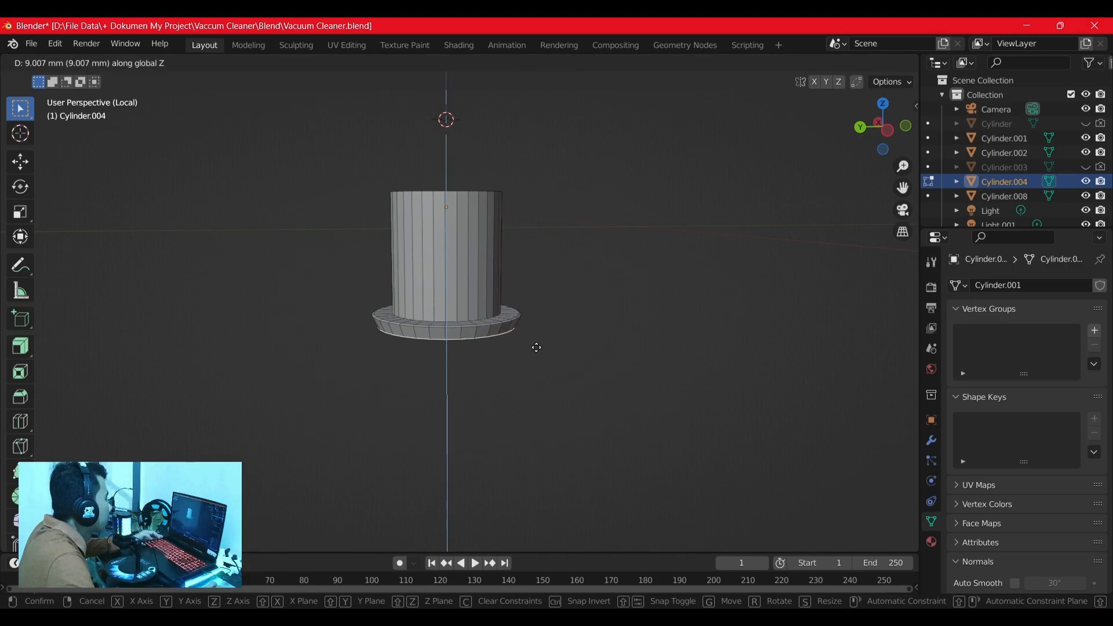
pyautogui.click(536, 348)
# Step: Scale the flange's bottom face up by about 1.05
pyautogui.scroll(4, 510, 332)
pyautogui.moveTo(497, 325); pyautogui.dragTo(513, 273, button='middle')
pyautogui.press('s')
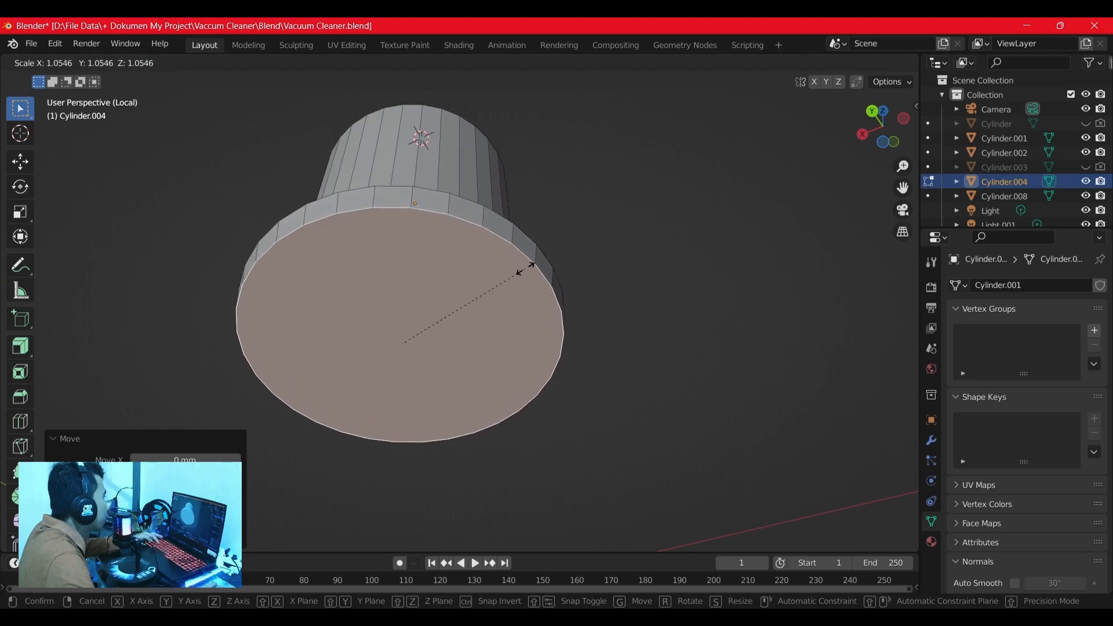
pyautogui.click(529, 267)
# Step: Select the flange's rim and bottom faces together in see-through display from a side view
pyautogui.moveTo(878, 140); pyautogui.dragTo(815, 235)
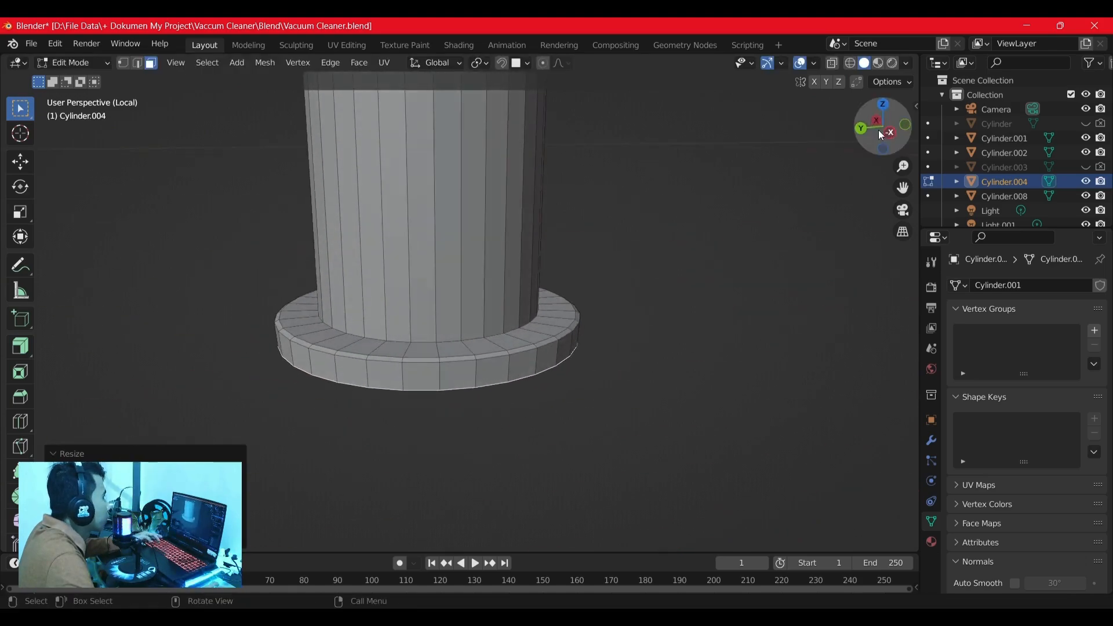
pyautogui.click(888, 134)
pyautogui.click(833, 64)
pyautogui.moveTo(252, 332); pyautogui.dragTo(612, 383)
pyautogui.moveTo(612, 383); pyautogui.dragTo(578, 275, button='middle')
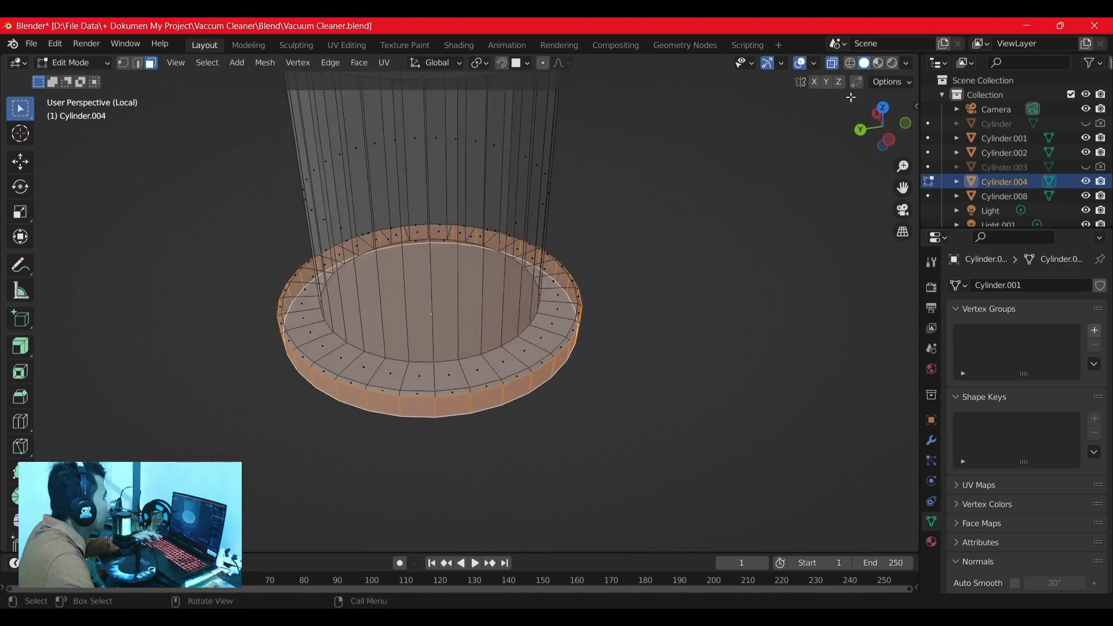
# Step: Add the flange's upper ring faces from the back to the right to the selection, working from the top view
pyautogui.click(883, 108)
pyautogui.keyDown('shift'); pyautogui.moveTo(430, 123); pyautogui.dragTo(576, 163); pyautogui.keyUp('shift')
pyautogui.keyDown('shift'); pyautogui.moveTo(538, 129); pyautogui.dragTo(611, 169); pyautogui.keyUp('shift')
pyautogui.keyDown('shift'); pyautogui.moveTo(567, 149); pyautogui.dragTo(623, 186); pyautogui.keyUp('shift')
pyautogui.keyDown('shift'); pyautogui.moveTo(650, 222); pyautogui.dragTo(650, 226); pyautogui.keyUp('shift')
pyautogui.keyDown('shift'); pyautogui.moveTo(625, 210); pyautogui.dragTo(653, 237); pyautogui.keyUp('shift')
pyautogui.keyDown('shift'); pyautogui.click(620, 206); pyautogui.keyUp('shift')
pyautogui.keyDown('shift'); pyautogui.click(611, 187); pyautogui.keyUp('shift')
pyautogui.hotkey('ctrl', 'z')
pyautogui.moveTo(693, 309); pyautogui.dragTo(671, 286, button='middle')
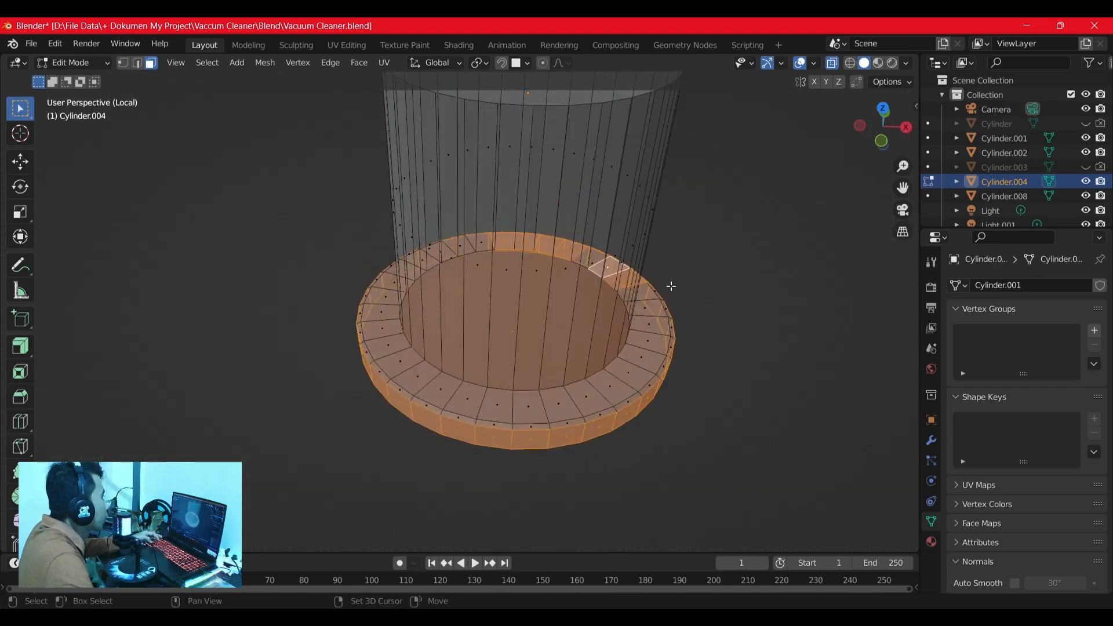
pyautogui.click(882, 109)
pyautogui.click(883, 104)
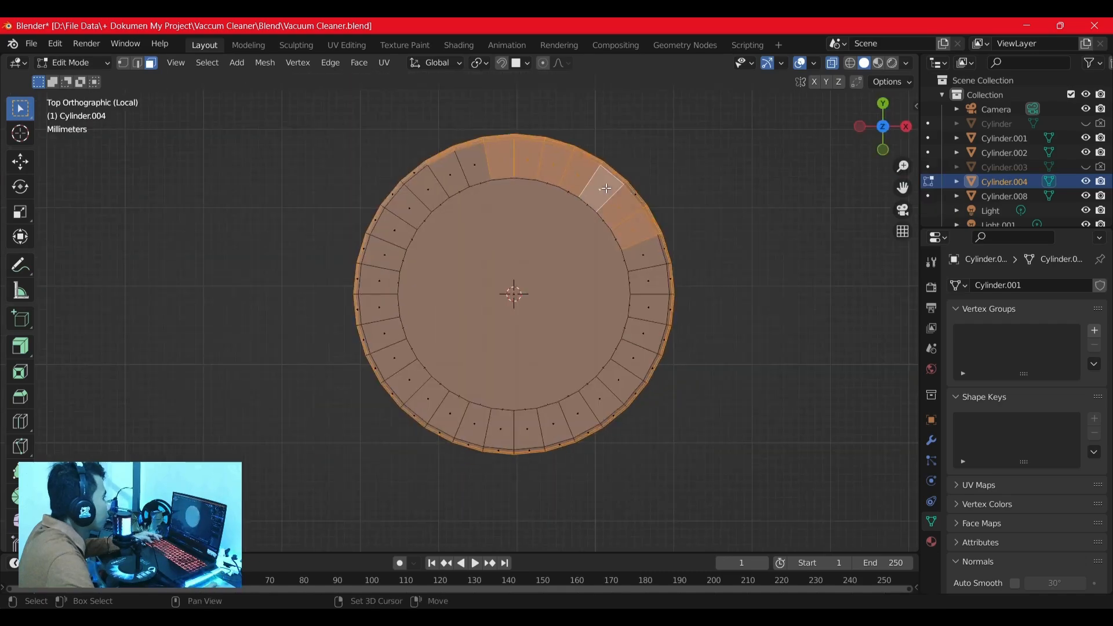
# Step: Extend the selection along the right and front portions of the flange's upper ring faces
pyautogui.keyDown('shift'); pyautogui.click(644, 255); pyautogui.keyUp('shift')
pyautogui.keyDown('shift'); pyautogui.moveTo(644, 279); pyautogui.dragTo(651, 346); pyautogui.keyUp('shift')
pyautogui.keyDown('shift'); pyautogui.moveTo(490, 436); pyautogui.dragTo(659, 470); pyautogui.keyUp('shift')
pyautogui.click(621, 384)
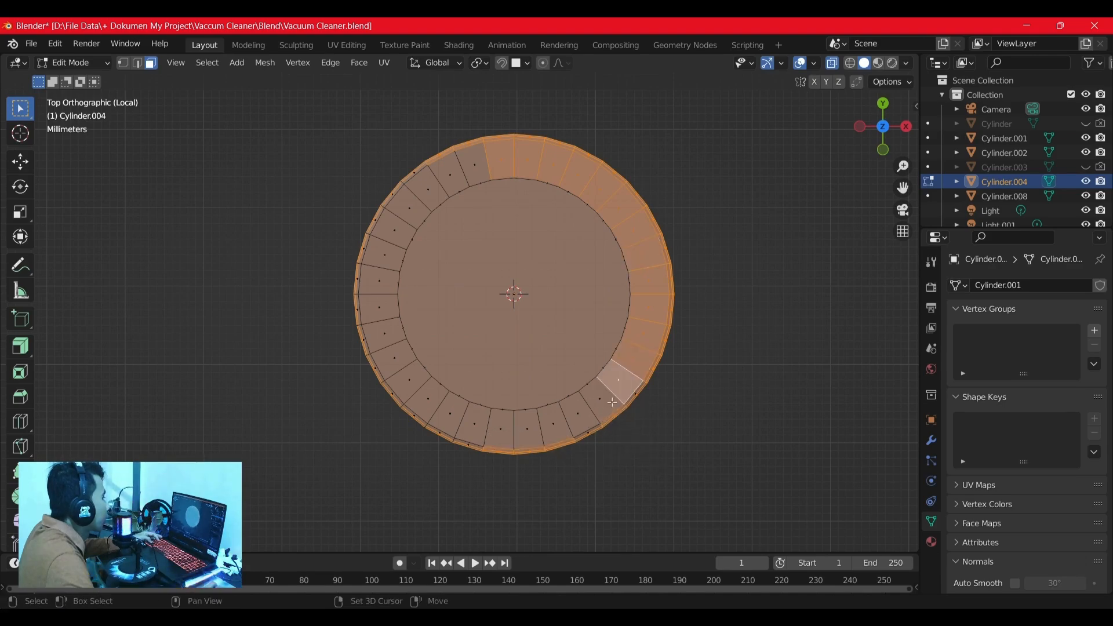
pyautogui.keyDown('shift'); pyautogui.moveTo(593, 418); pyautogui.dragTo(589, 407); pyautogui.keyUp('shift')
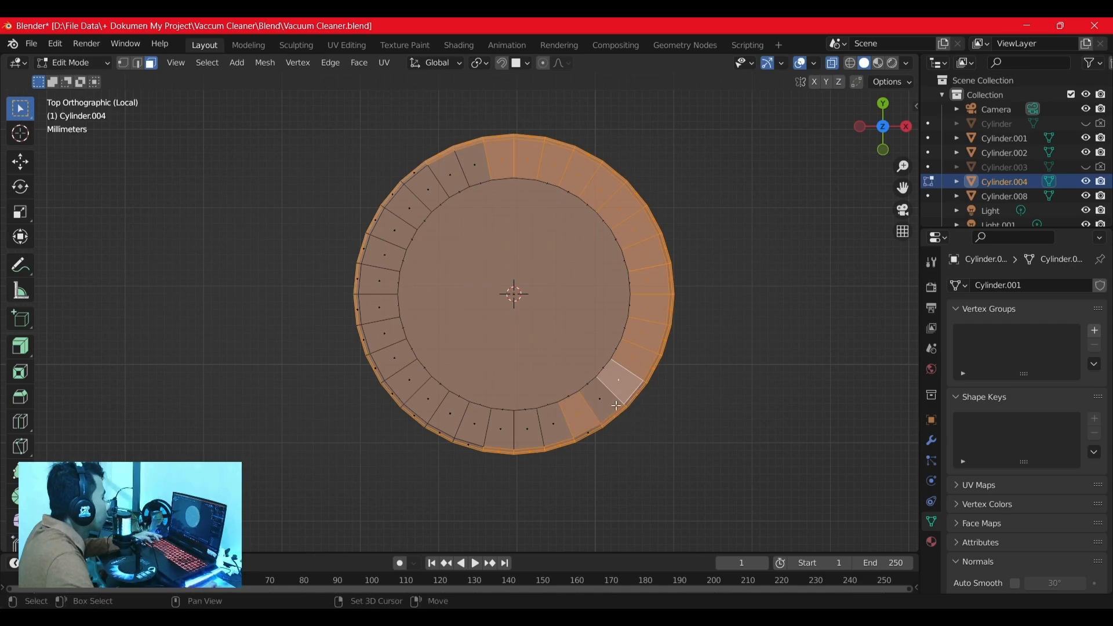
pyautogui.keyDown('shift'); pyautogui.click(506, 435); pyautogui.keyUp('shift')
pyautogui.keyDown('shift'); pyautogui.click(530, 435); pyautogui.keyUp('shift')
pyautogui.keyDown('shift'); pyautogui.click(552, 435); pyautogui.keyUp('shift')
pyautogui.keyDown('shift'); pyautogui.moveTo(471, 425); pyautogui.dragTo(477, 448); pyautogui.keyUp('shift')
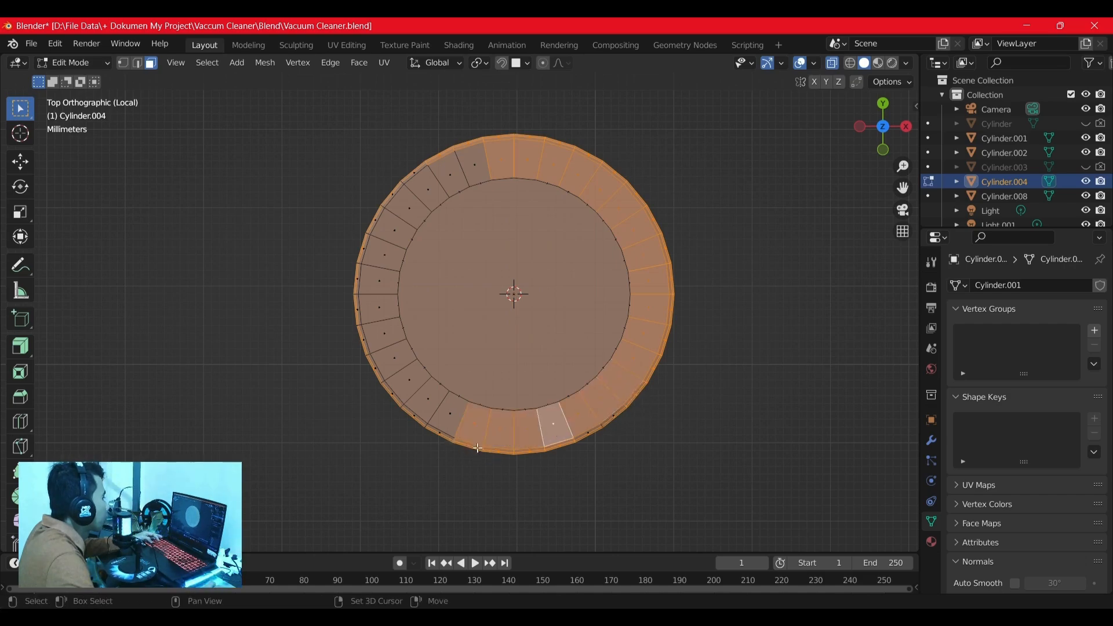
# Step: Complete the selection with the ring faces on the flange's left half and the missed rim faces
pyautogui.keyDown('shift'); pyautogui.click(431, 422); pyautogui.keyUp('shift')
pyautogui.keyDown('shift'); pyautogui.click(424, 398); pyautogui.keyUp('shift')
pyautogui.keyDown('shift'); pyautogui.click(408, 377); pyautogui.keyUp('shift')
pyautogui.keyDown('shift'); pyautogui.click(394, 355); pyautogui.keyUp('shift')
pyautogui.keyDown('shift'); pyautogui.click(383, 332); pyautogui.keyUp('shift')
pyautogui.keyDown('shift'); pyautogui.click(378, 305); pyautogui.keyUp('shift')
pyautogui.keyDown('shift'); pyautogui.click(377, 278); pyautogui.keyUp('shift')
pyautogui.keyDown('shift'); pyautogui.click(380, 241); pyautogui.keyUp('shift')
pyautogui.keyDown('shift'); pyautogui.click(393, 230); pyautogui.keyUp('shift')
pyautogui.keyDown('shift'); pyautogui.click(404, 208); pyautogui.keyUp('shift')
pyautogui.keyDown('shift'); pyautogui.click(427, 189); pyautogui.keyUp('shift')
pyautogui.keyDown('shift'); pyautogui.click(447, 176); pyautogui.keyUp('shift')
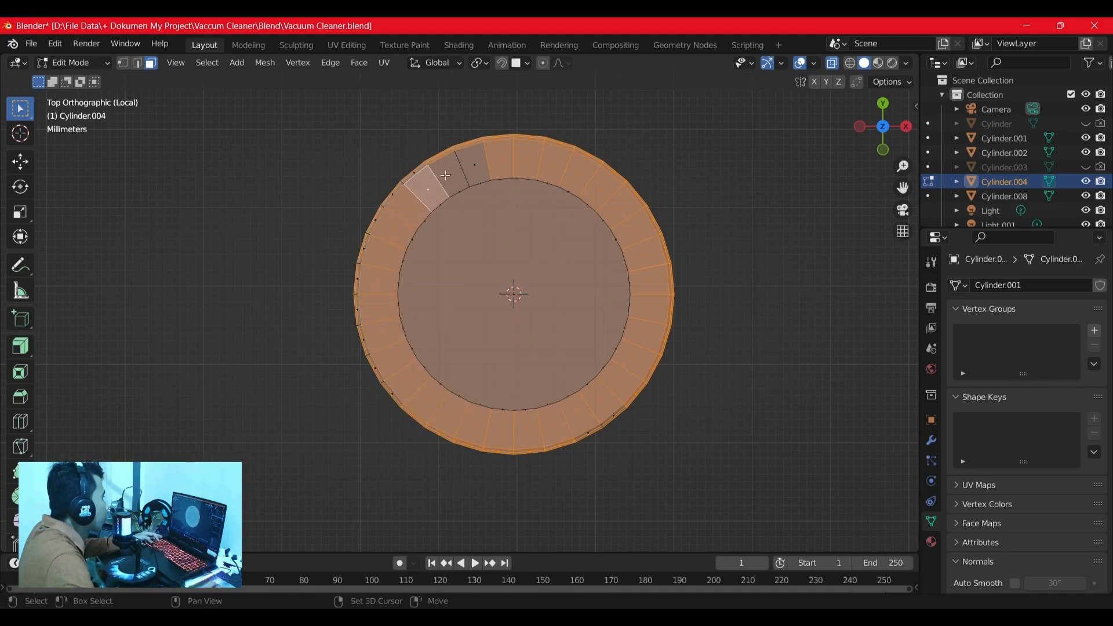
pyautogui.keyDown('shift'); pyautogui.click(473, 162); pyautogui.keyUp('shift')
pyautogui.keyDown('shift'); pyautogui.moveTo(343, 208); pyautogui.dragTo(384, 248); pyautogui.keyUp('shift')
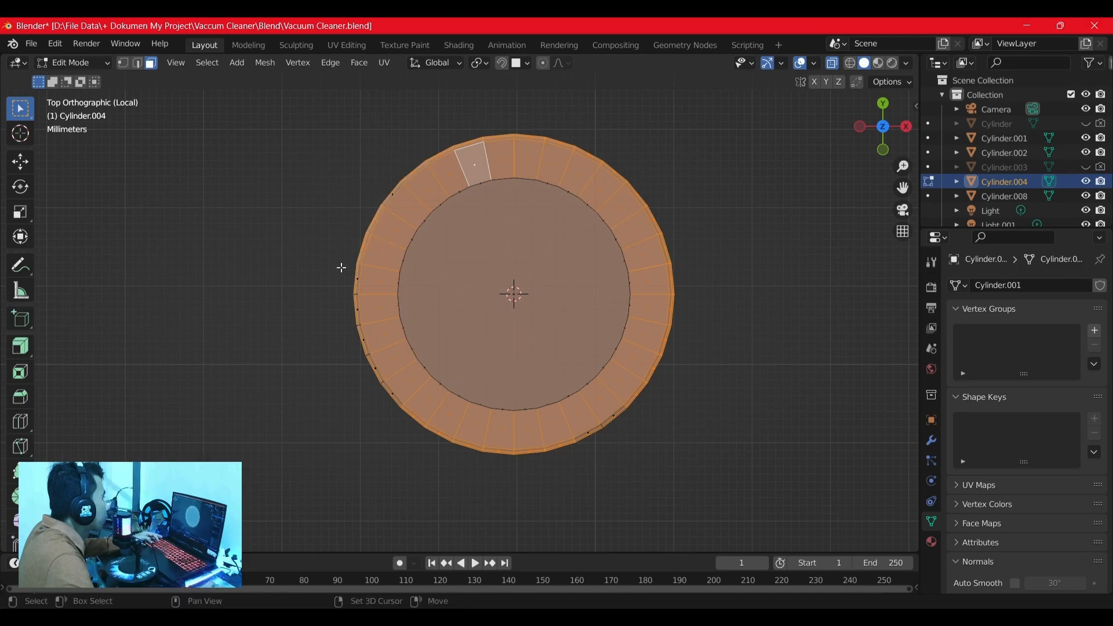
pyautogui.keyDown('shift'); pyautogui.moveTo(337, 334); pyautogui.dragTo(392, 411); pyautogui.keyUp('shift')
# Step: Try to scale the whole selected flange in solid display, then clear the selection
pyautogui.moveTo(533, 394); pyautogui.dragTo(537, 294, button='middle')
pyautogui.click(838, 65)
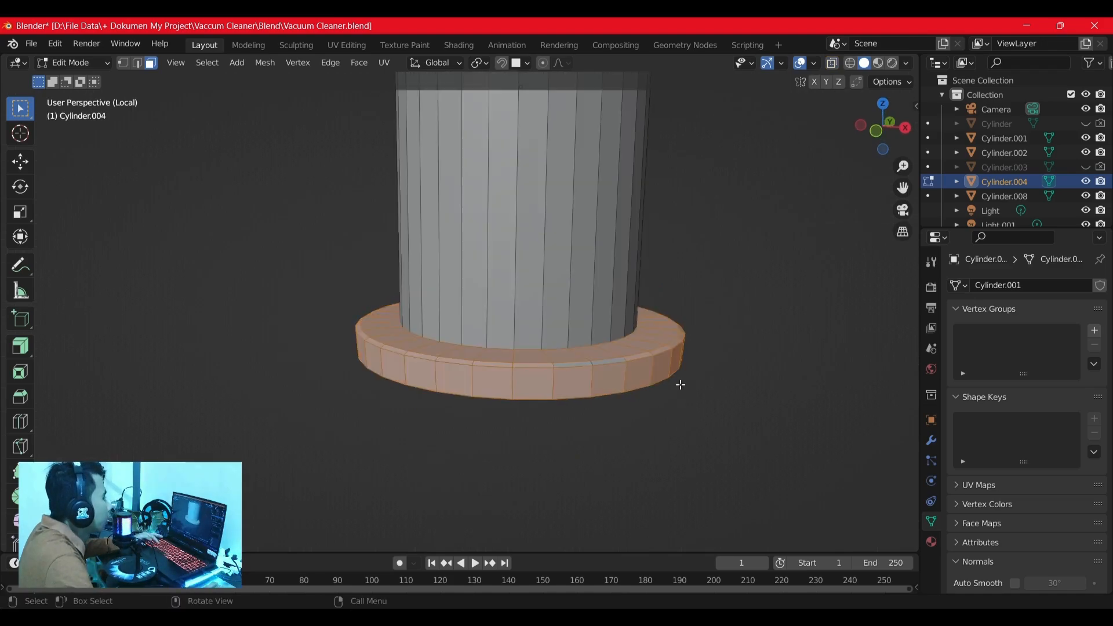
pyautogui.press('s')
pyautogui.press('Escape')
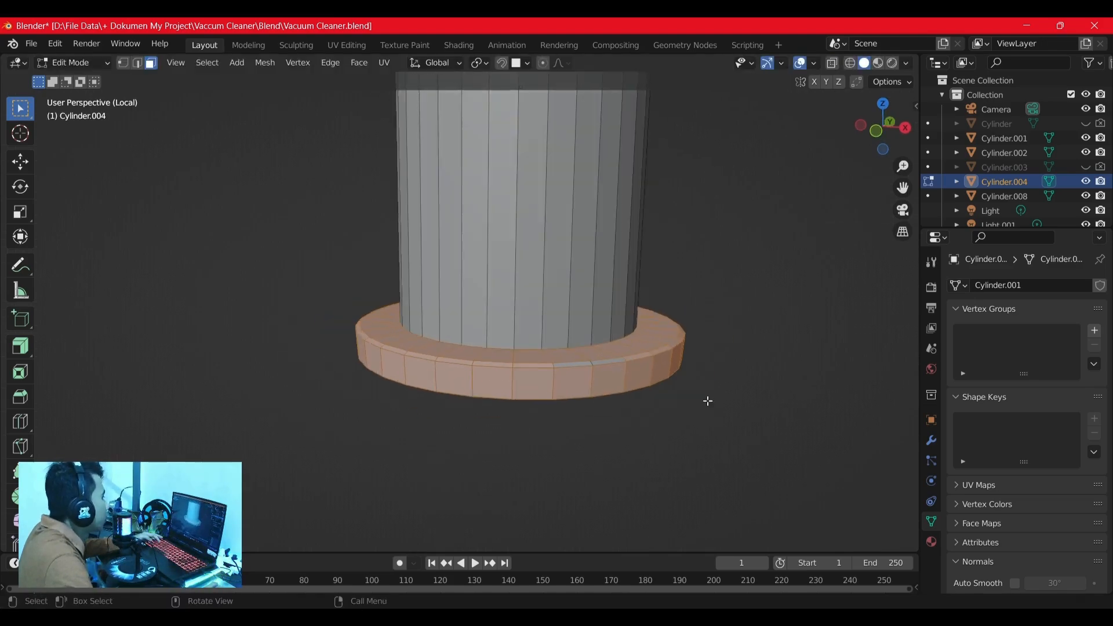
pyautogui.click(619, 465)
# Step: Select the flange's rim and bottom faces from the front in see-through display, enlarge them slightly and clear the selection
pyautogui.click(882, 125)
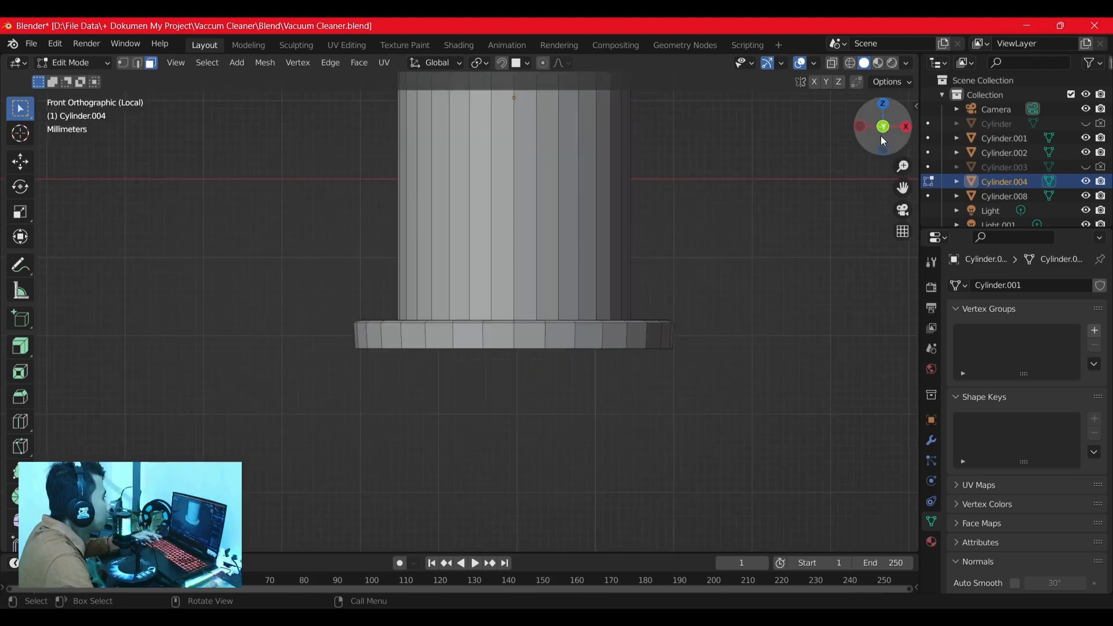
pyautogui.click(842, 70)
pyautogui.moveTo(342, 331); pyautogui.dragTo(667, 409)
pyautogui.moveTo(604, 378); pyautogui.dragTo(656, 415, button='middle')
pyautogui.press('s')
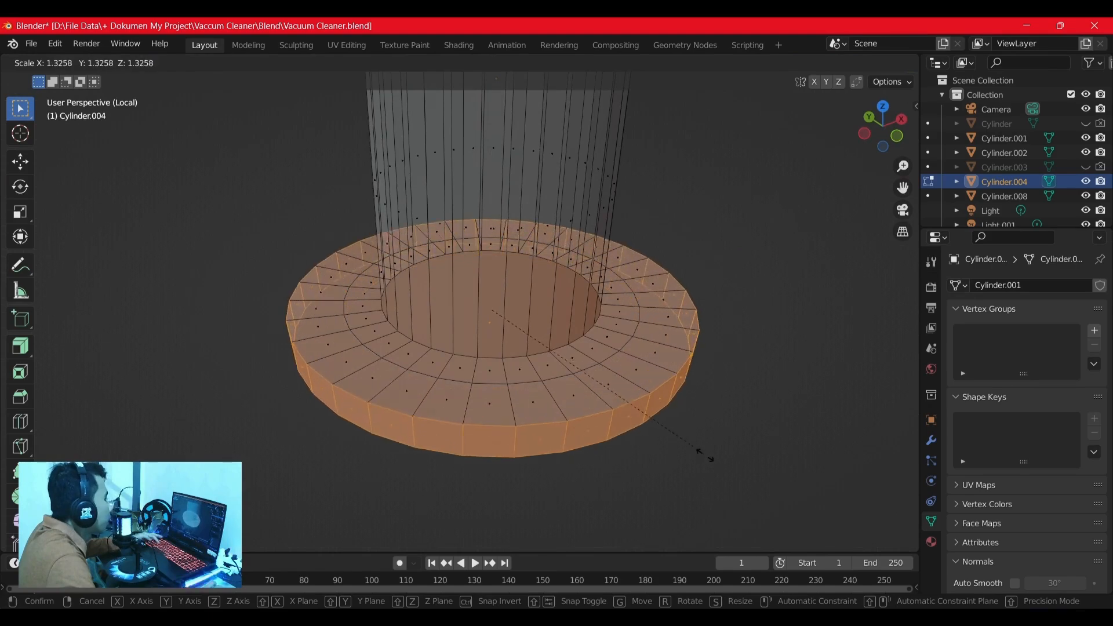
pyautogui.click(678, 417)
pyautogui.hotkey('alt', 'a')
# Step: Return to Object Mode and show the full robot assembly around the flanged holder again
pyautogui.click(86, 65)
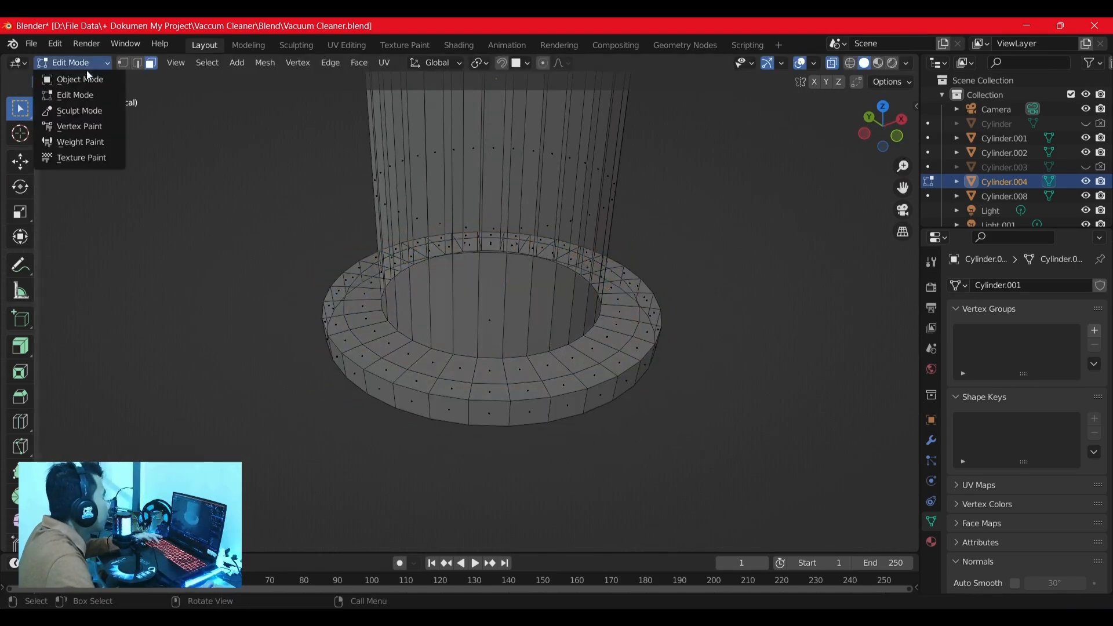
pyautogui.click(58, 80)
pyautogui.hotkey('alt', 'a')
pyautogui.press('KP_Divide')
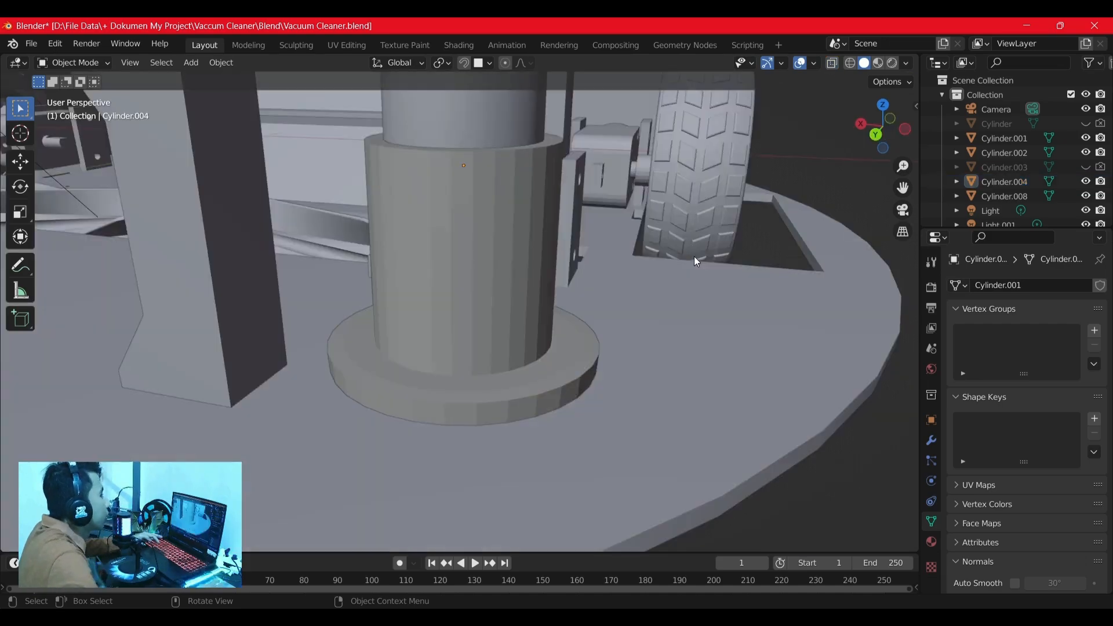
pyautogui.moveTo(472, 382); pyautogui.dragTo(502, 288, button='middle')
pyautogui.scroll(2, 503, 289)
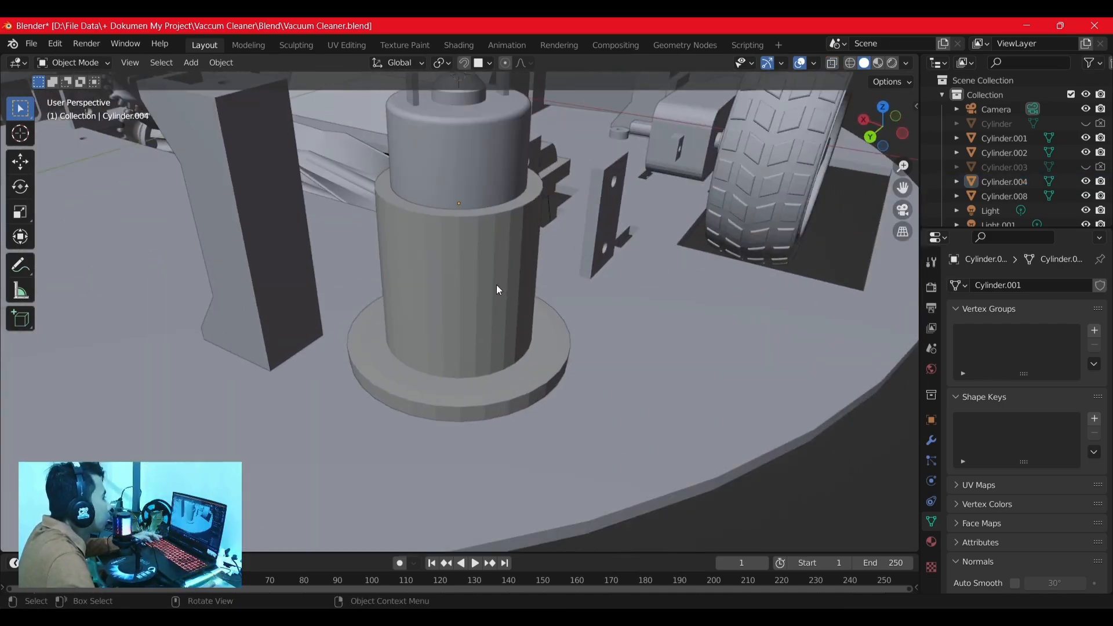
# Step: Add a Boolean modifier set to Difference on the holder with the motor as the cutting object, and apply it
pyautogui.click(497, 284)
pyautogui.click(932, 443)
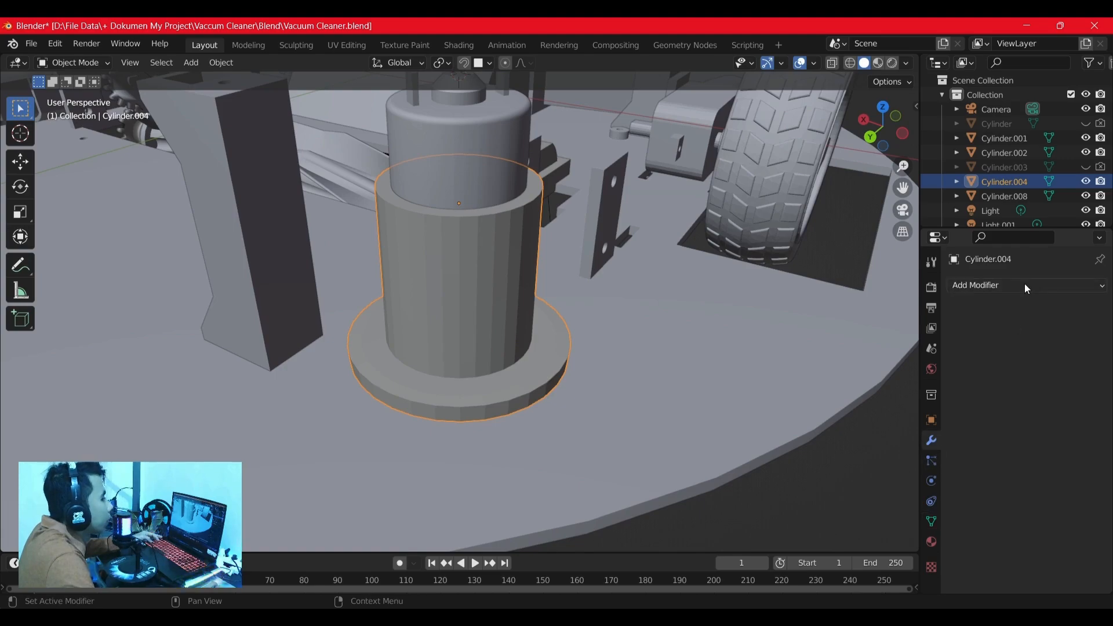
pyautogui.click(1025, 285)
pyautogui.click(821, 358)
pyautogui.keyDown('shift'); pyautogui.moveTo(800, 388); pyautogui.dragTo(794, 507, button='middle'); pyautogui.keyUp('shift')
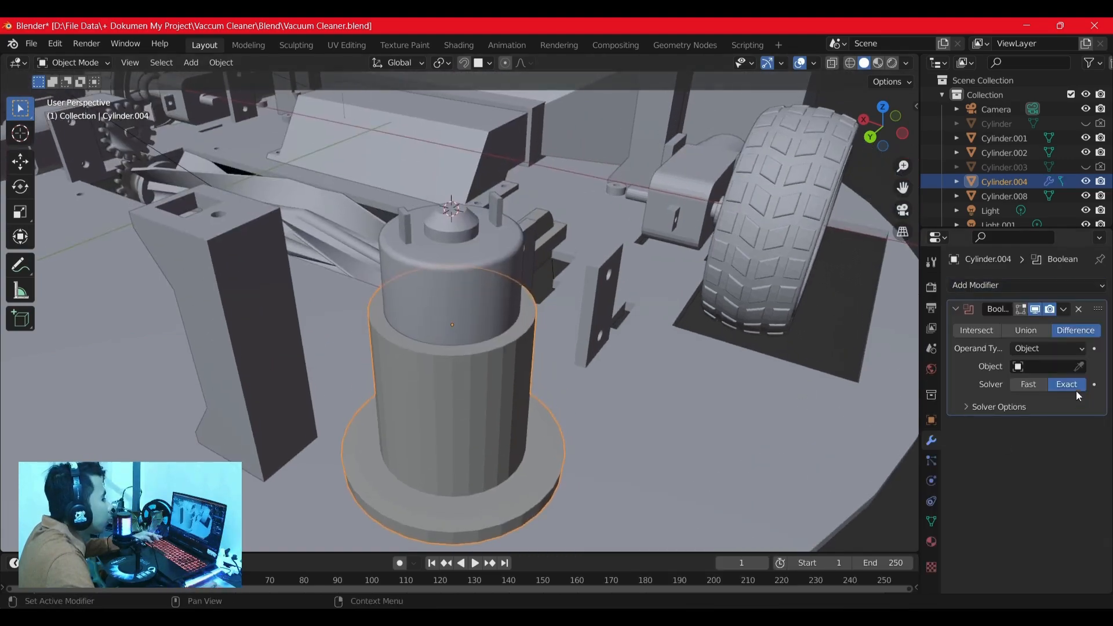
pyautogui.click(440, 274)
pyautogui.click(1064, 310)
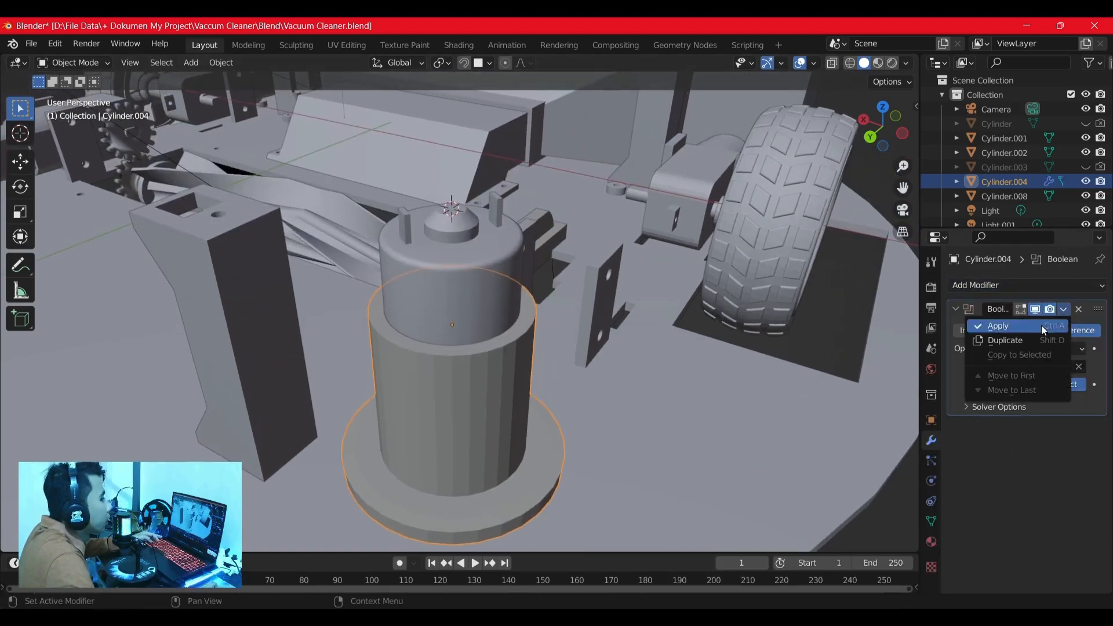
pyautogui.click(1023, 328)
# Step: Temporarily move the holder away from the motor to examine its cut cavity, then put it back in place
pyautogui.scroll(-4, 493, 435)
pyautogui.press('g')
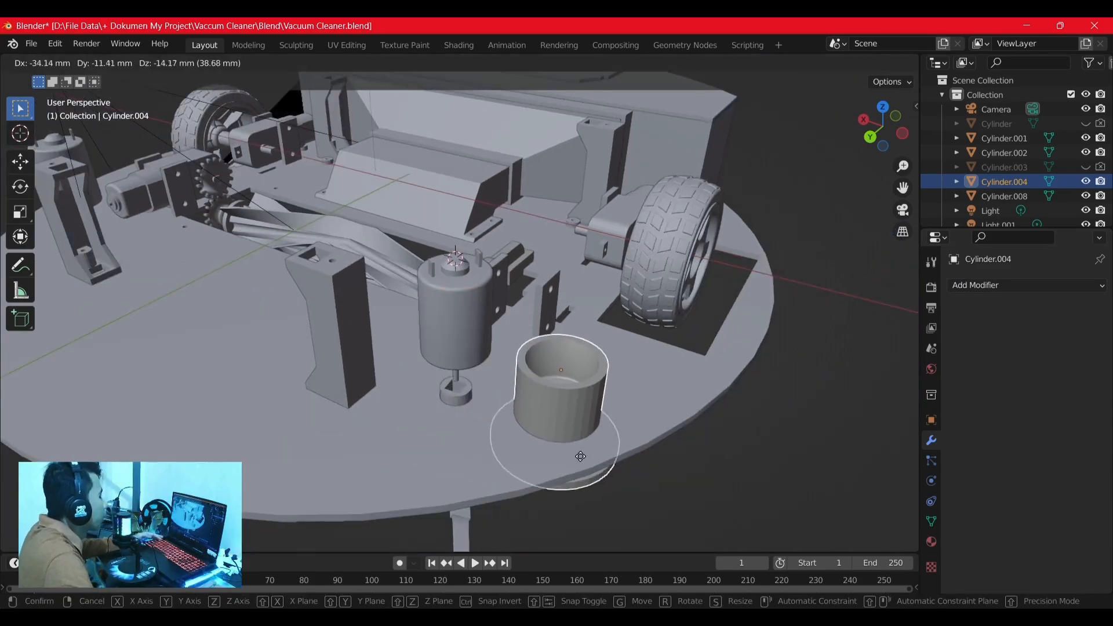
pyautogui.click(578, 451)
pyautogui.moveTo(579, 451); pyautogui.dragTo(497, 340, button='middle')
pyautogui.scroll(5, 496, 334)
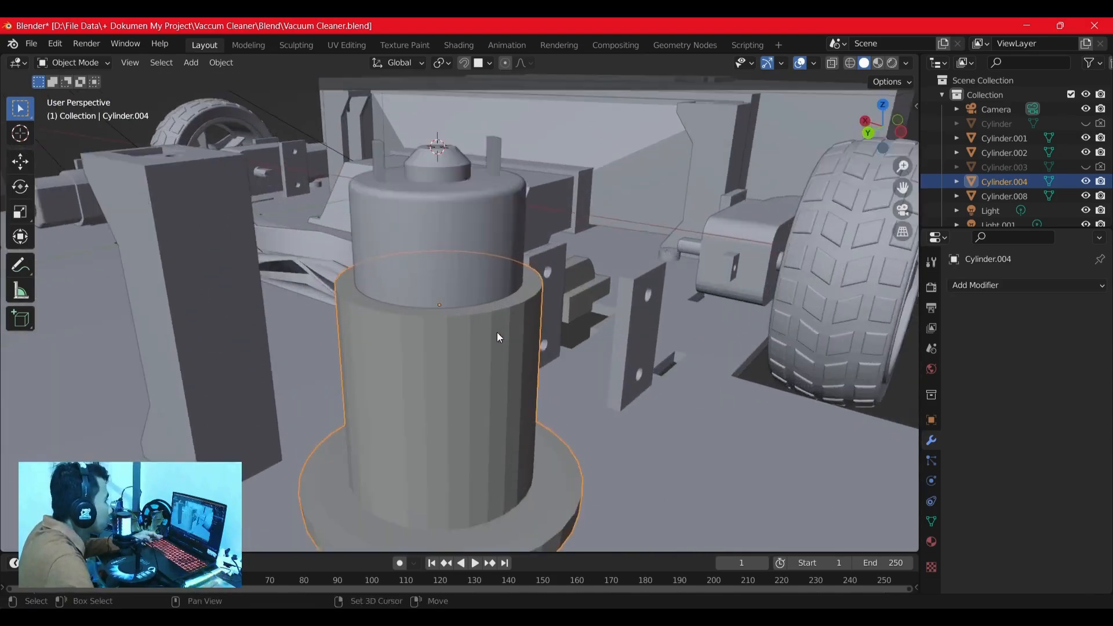
# Step: Examine the holder's cavity and its fit around the motor in see-through, isolated and full-assembly views
pyautogui.hotkey('alt', 'z')
pyautogui.moveTo(618, 320); pyautogui.dragTo(511, 301, button='middle')
pyautogui.click(832, 64)
pyautogui.moveTo(568, 383); pyautogui.dragTo(662, 341, button='middle')
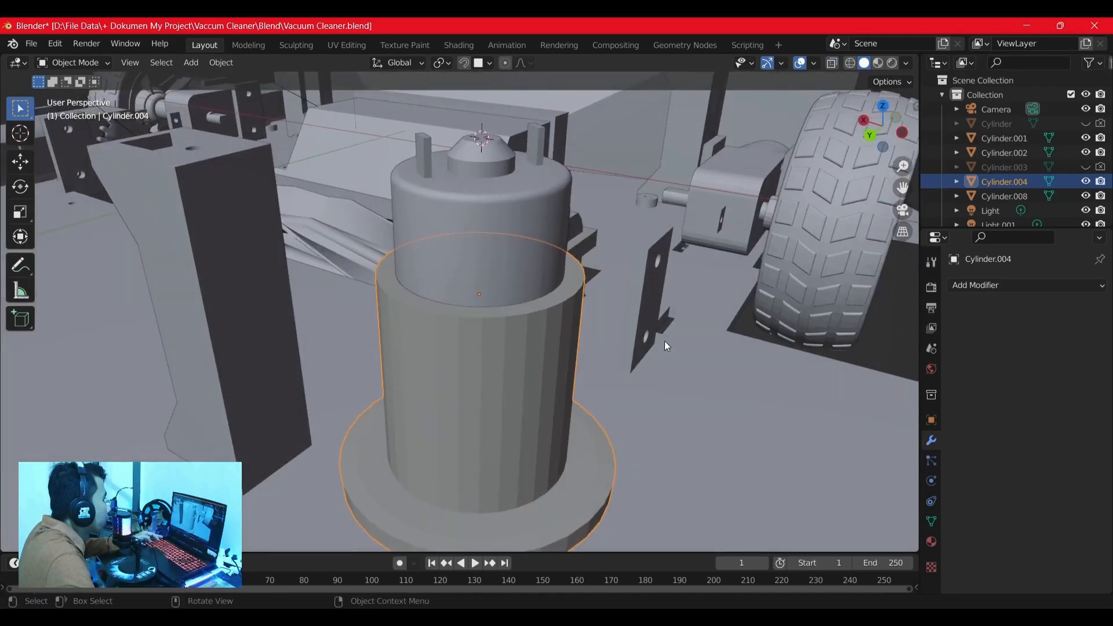
pyautogui.press('KP_Divide')
pyautogui.moveTo(470, 251); pyautogui.dragTo(466, 298, button='middle')
pyautogui.press('KP_Divide')
pyautogui.scroll(-3, 548, 375)
pyautogui.scroll(2, 551, 392)
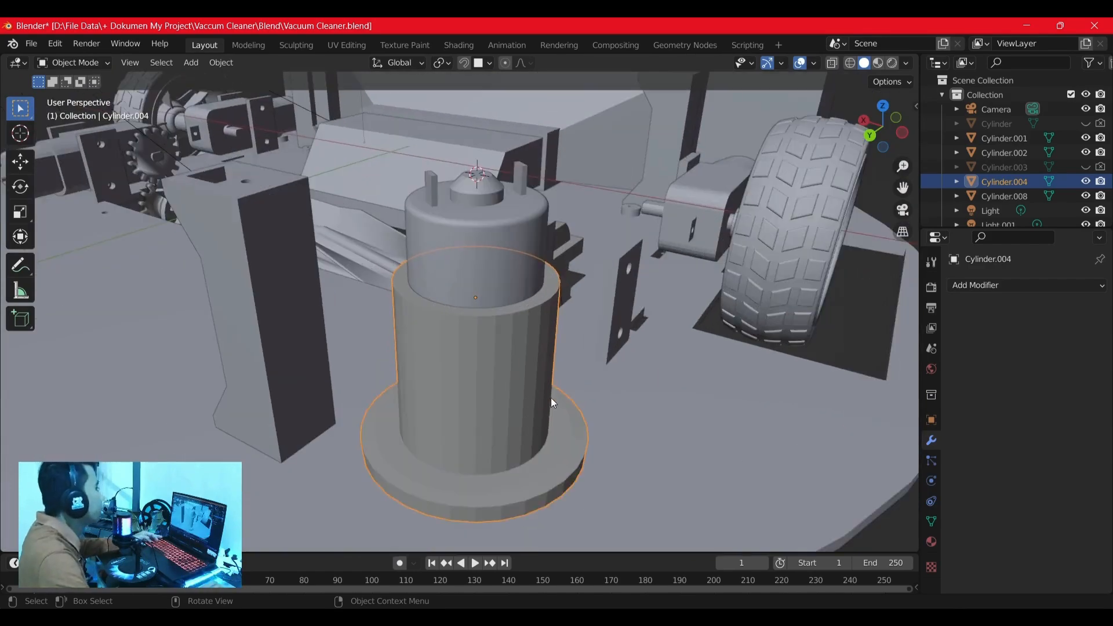
pyautogui.scroll(-3, 503, 382)
pyautogui.moveTo(496, 390); pyautogui.dragTo(521, 381, button='middle')
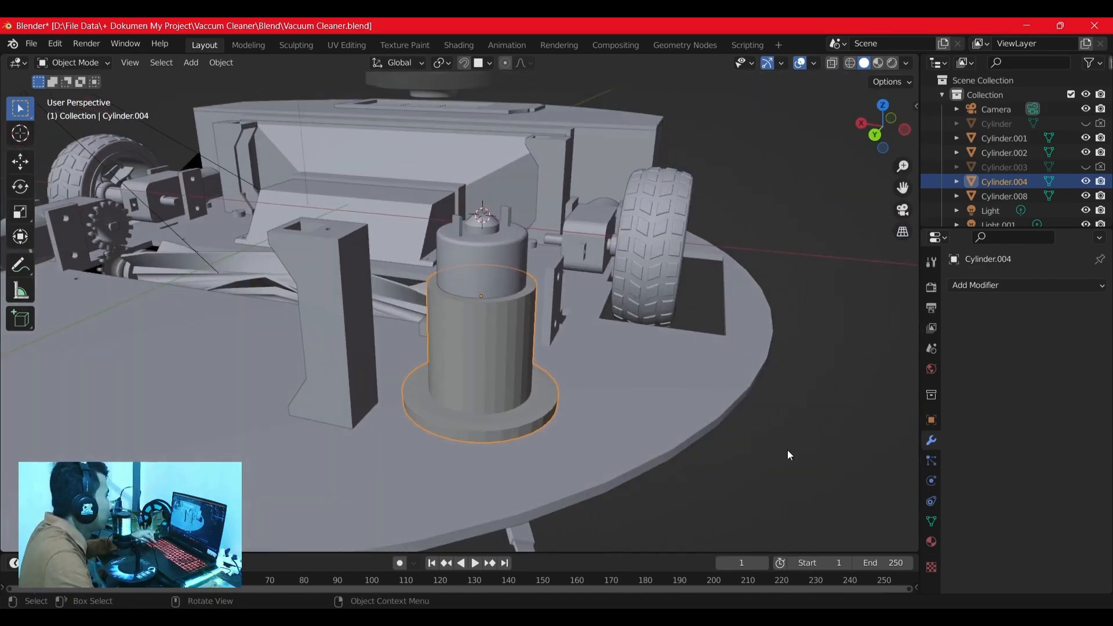
# Step: Add a new cylinder at the 3D cursor and scale it down to about 134 mm in diameter and height
pyautogui.hotkey('shift', 'a')
pyautogui.moveTo(570, 314)
pyautogui.click(639, 388)
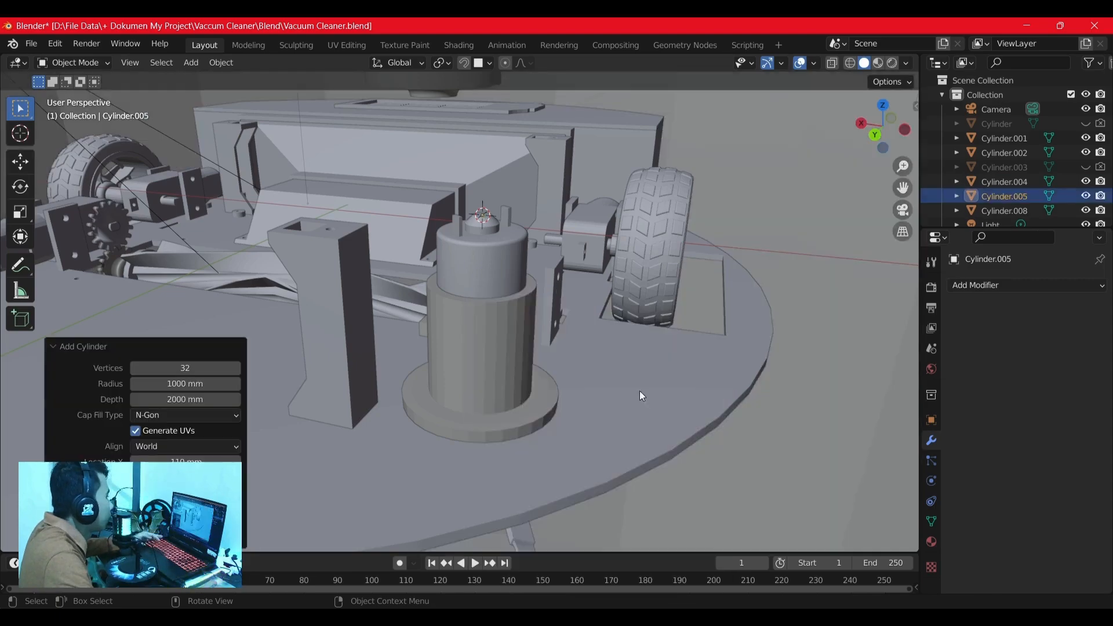
pyautogui.scroll(-5, 517, 337)
pyautogui.press('s')
pyautogui.click(482, 305)
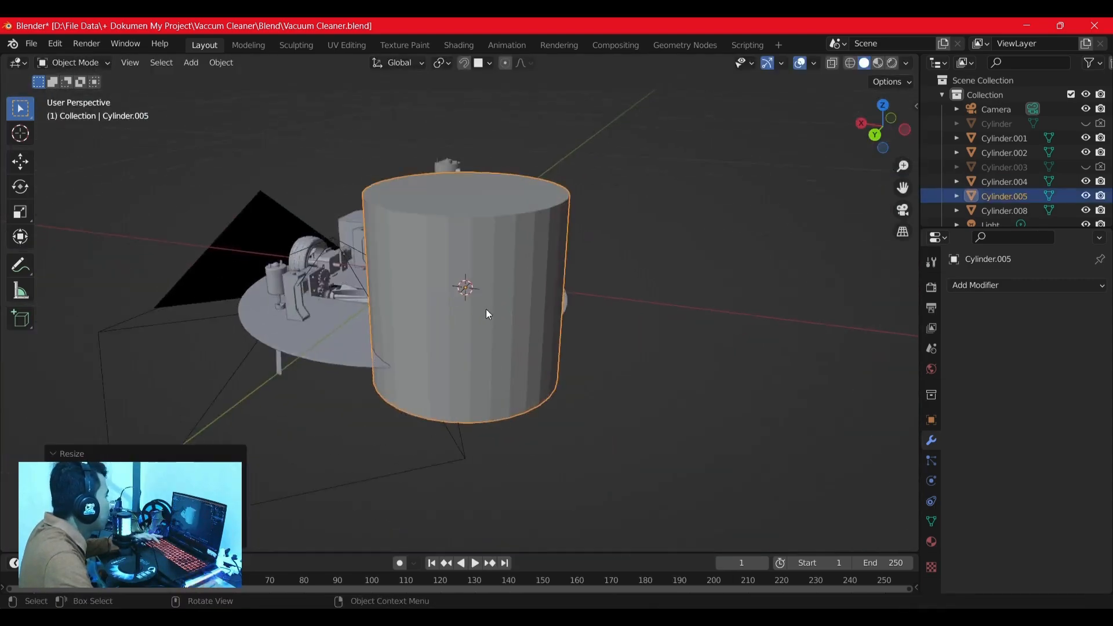
pyautogui.scroll(1, 471, 298)
# Step: Show the new cylinder's transform values and apply its scale
pyautogui.press('n')
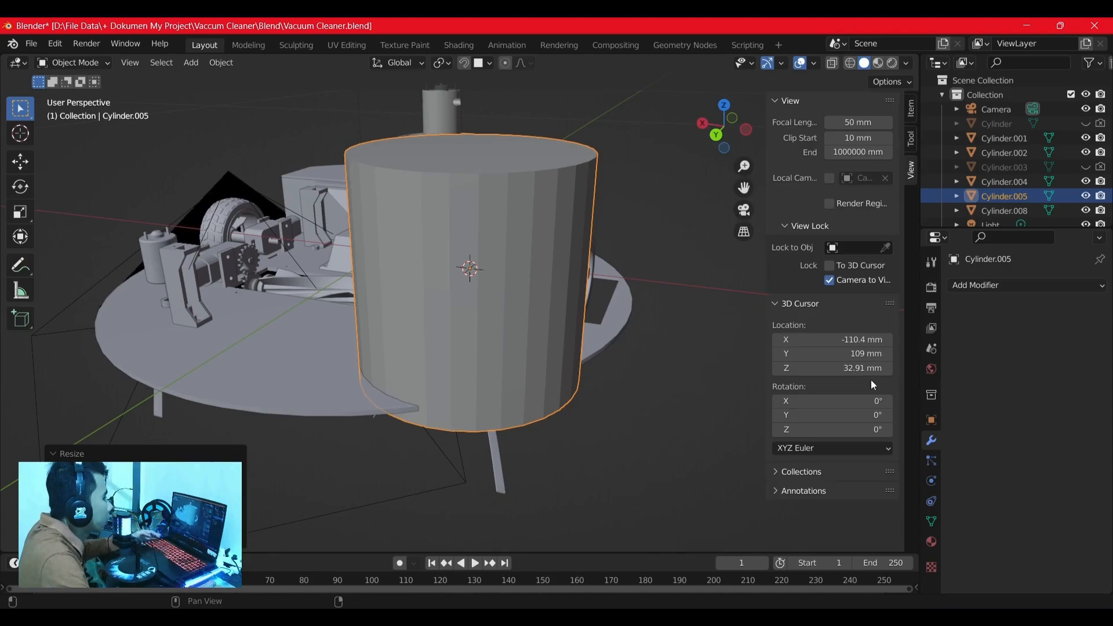
pyautogui.click(912, 109)
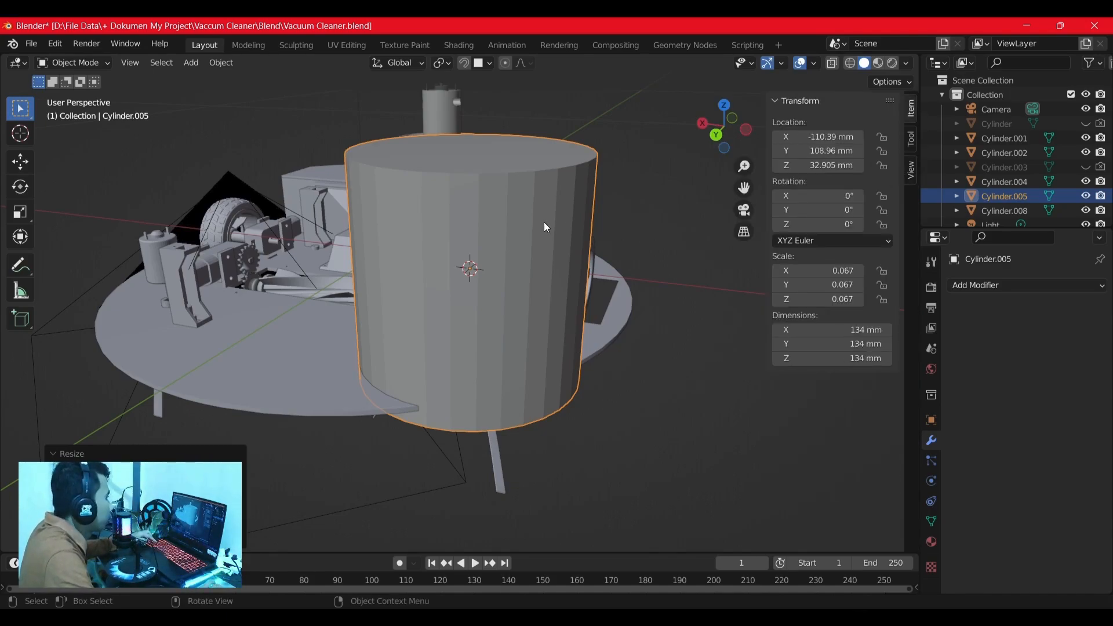
pyautogui.hotkey('ctrl', 'a')
pyautogui.click(541, 255)
# Step: Set the new cylinder's dimensions to 3 mm in X, 3 mm in Y and 50 mm in Z
pyautogui.click(859, 331)
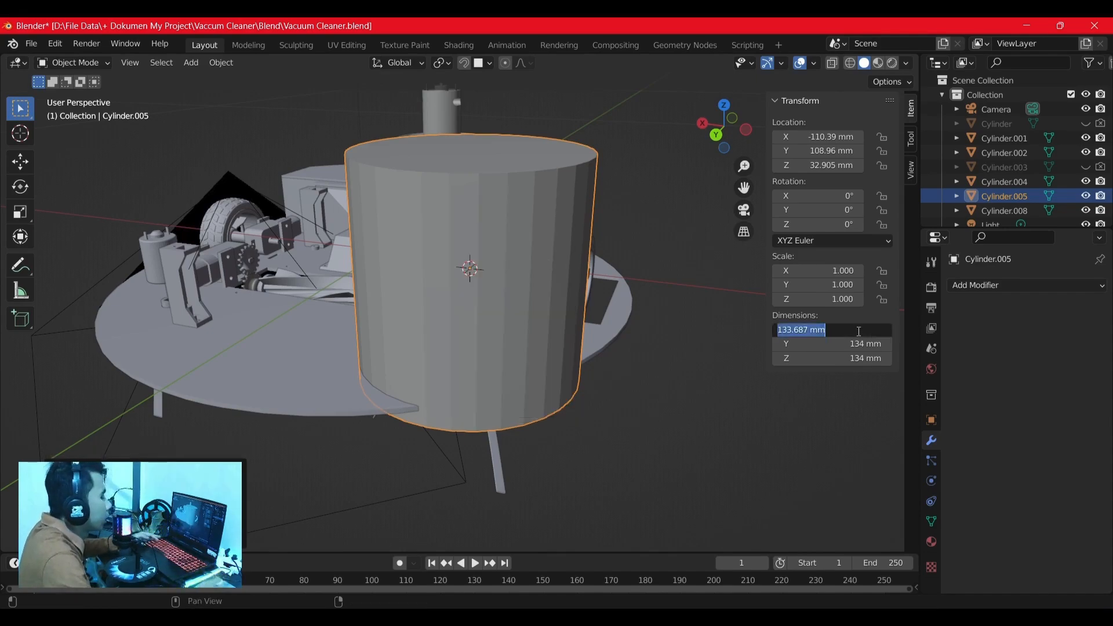
pyautogui.write('3')
pyautogui.press('Return')
pyautogui.click(858, 344)
pyautogui.write('3')
pyautogui.press('Return')
pyautogui.click(861, 359)
pyautogui.write('50')
pyautogui.press('Return')
# Step: Try moving the thin cylinder -16 mm along X from the motor's centre onto the flange
pyautogui.click(725, 106)
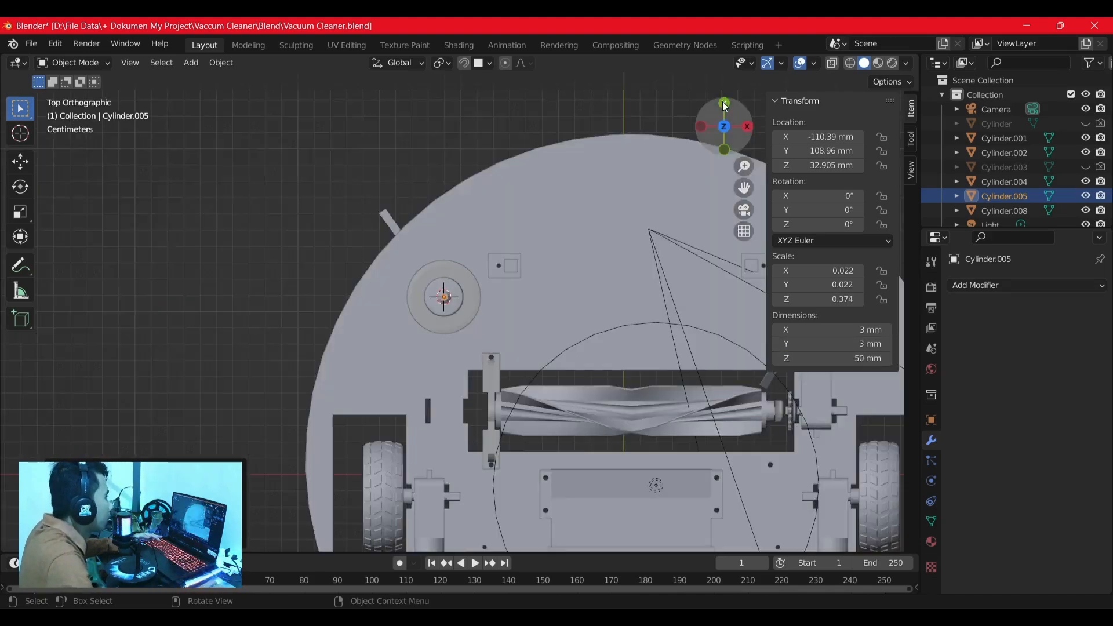
pyautogui.scroll(10, 466, 305)
pyautogui.keyDown('shift'); pyautogui.moveTo(387, 226); pyautogui.dragTo(496, 321, button='middle'); pyautogui.keyUp('shift')
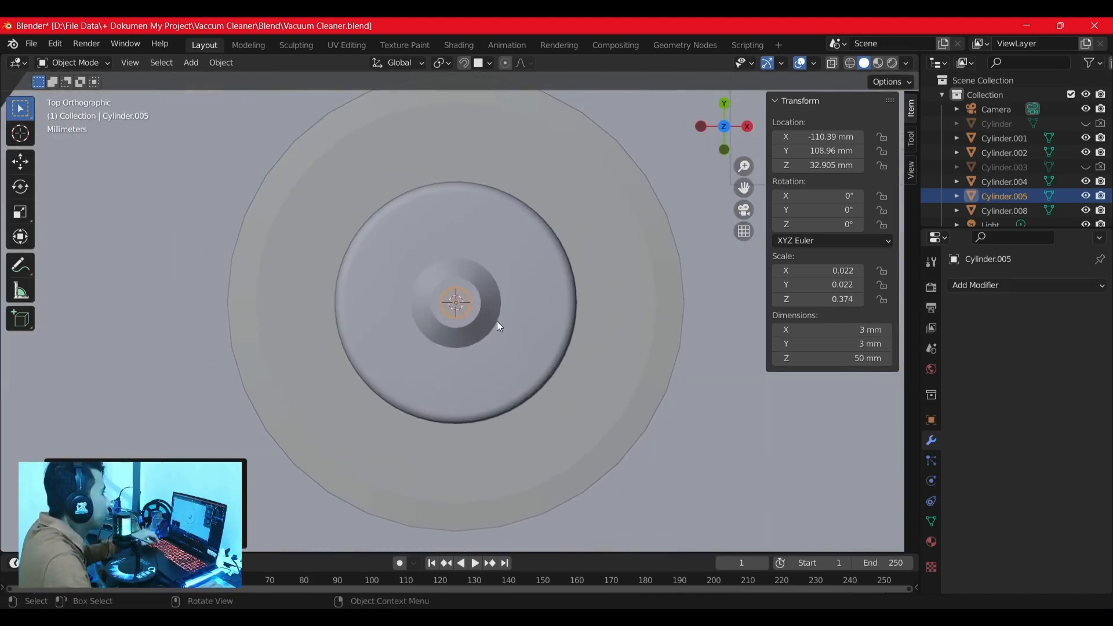
pyautogui.press('g')
pyautogui.press('x')
pyautogui.click(341, 344)
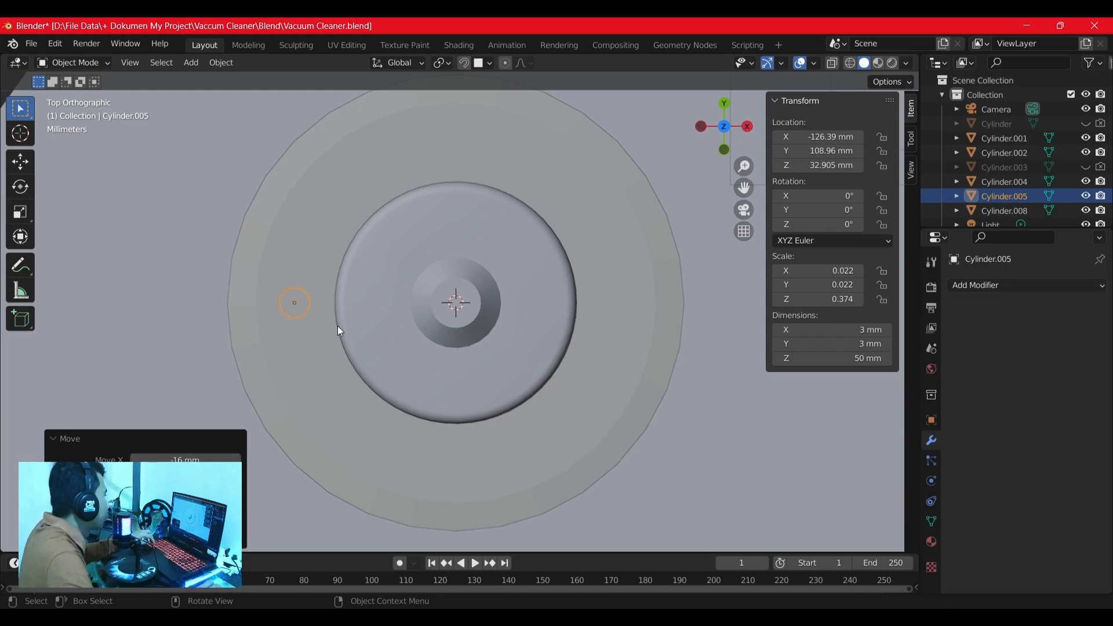
pyautogui.hotkey('ctrl', 'z')
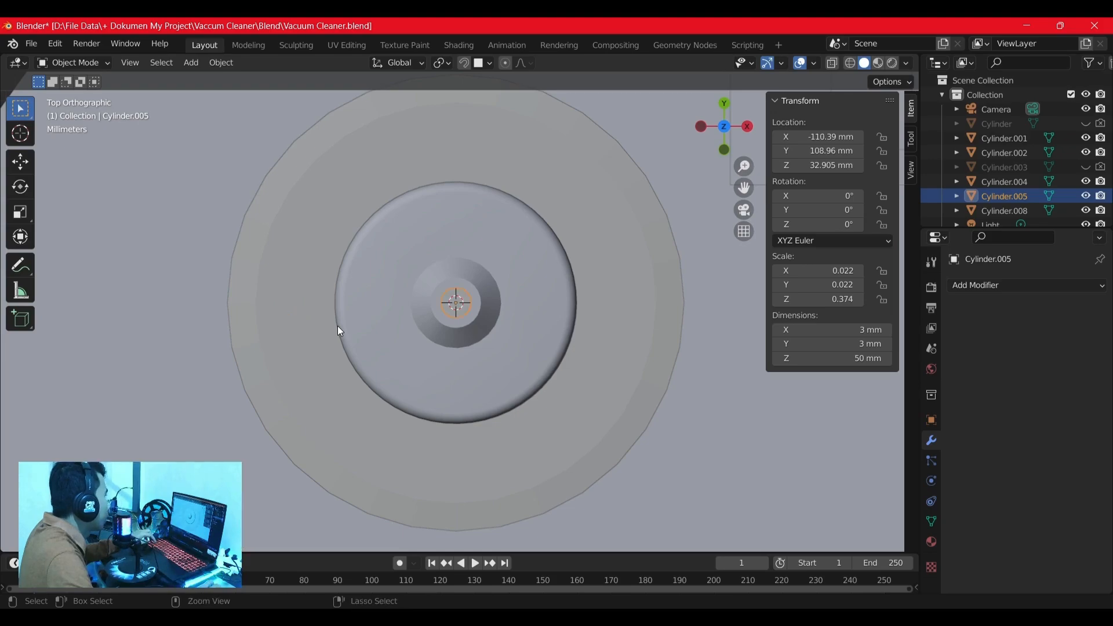
# Step: Duplicate the thin cylinder and move the copy -16 mm along X onto the holder's flange
pyautogui.hotkey('ctrl', 'c')
pyautogui.hotkey('ctrl', 'v')
pyautogui.press('g')
pyautogui.press('x')
pyautogui.click(174, 327)
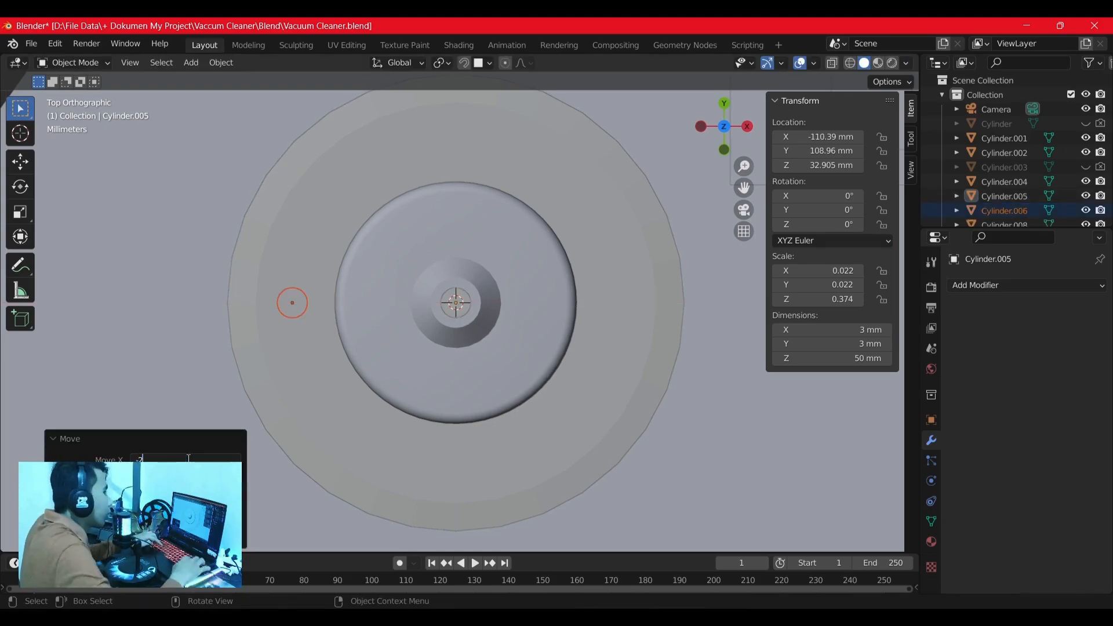
# Step: Move the original thin cylinder 16 mm along X to the opposite side of the flange
pyautogui.click(468, 298)
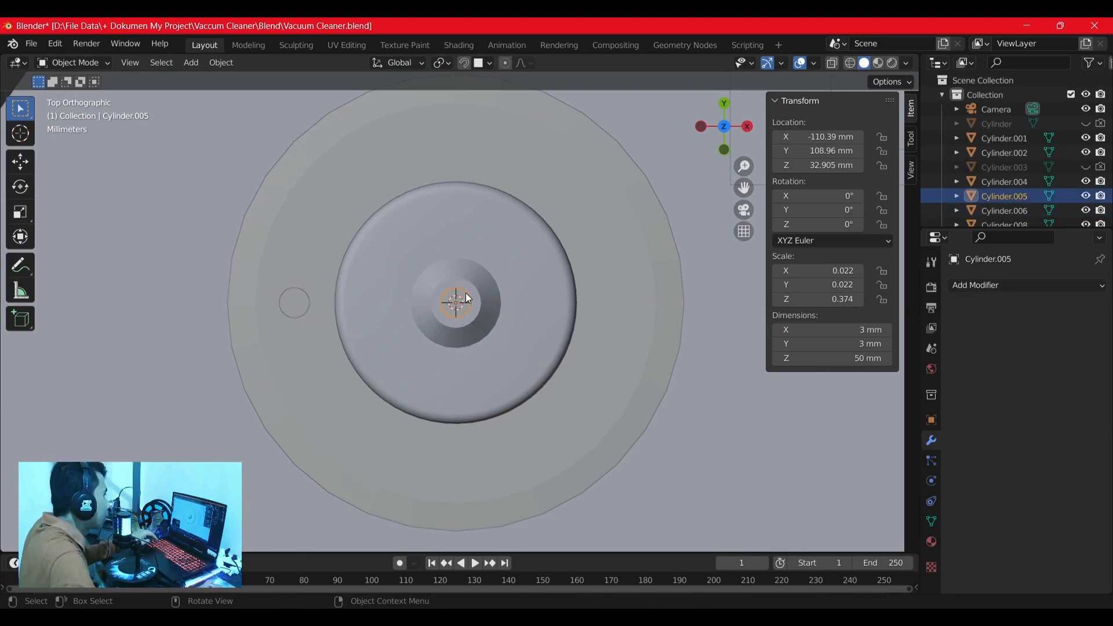
pyautogui.press('g')
pyautogui.press('x')
pyautogui.click(624, 313)
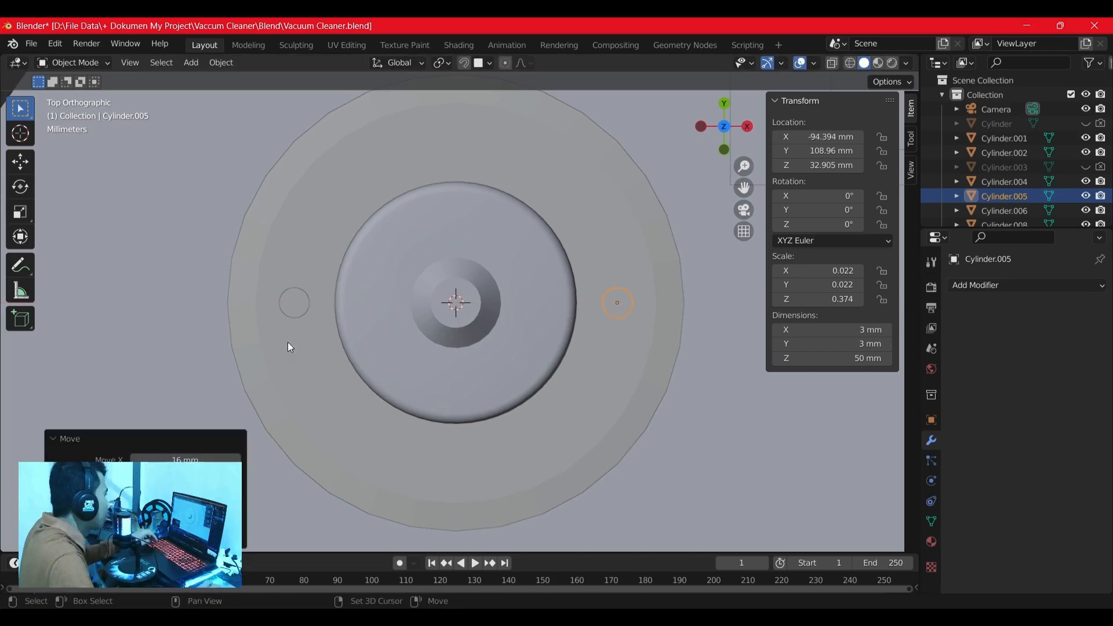
# Step: Duplicate both thin cylinders and rotate the copies 90° about Z around the motor's axis
pyautogui.keyDown('shift'); pyautogui.click(287, 304); pyautogui.keyUp('shift')
pyautogui.hotkey('ctrl', 'v')
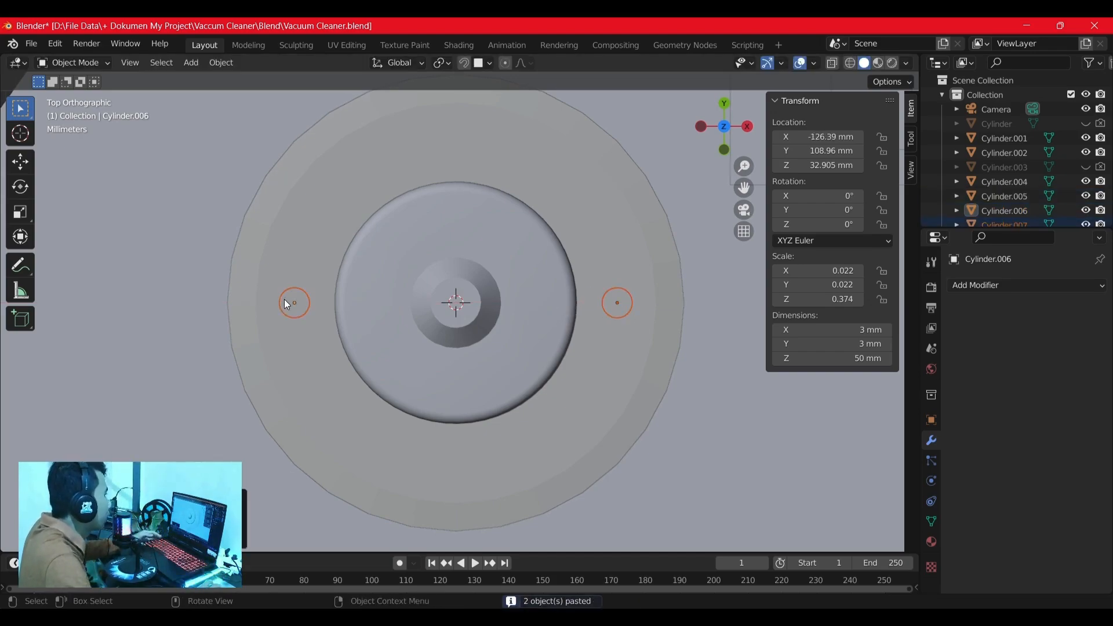
pyautogui.click(20, 187)
pyautogui.moveTo(486, 279); pyautogui.dragTo(325, 200)
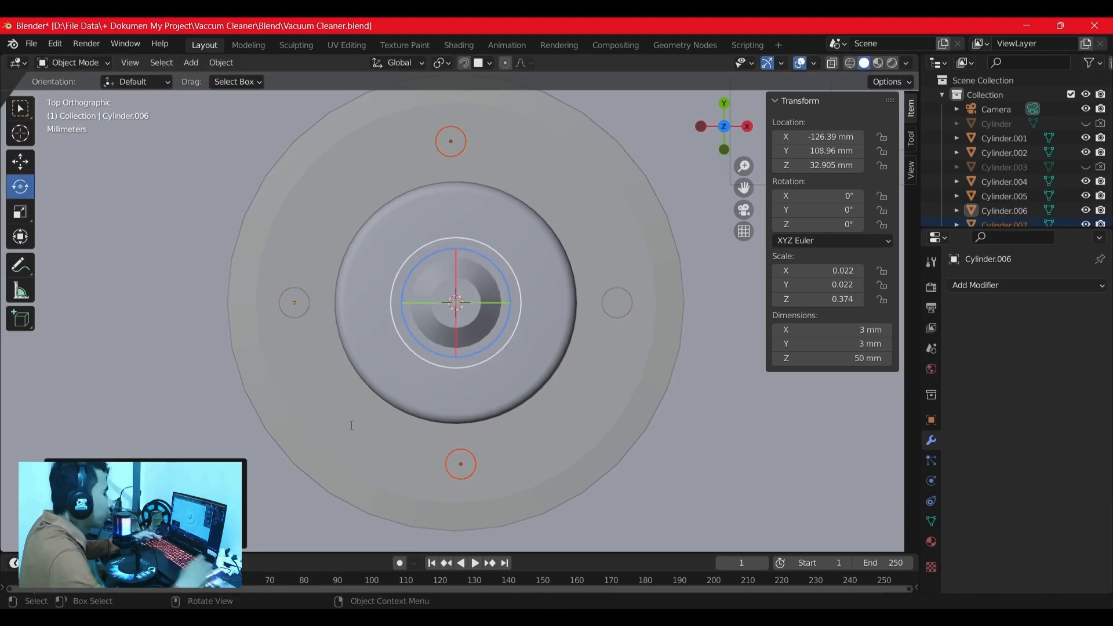
pyautogui.press('w')
# Step: Select all four thin cylinders and lower them along Z by about 34 mm so they pass through the flange
pyautogui.moveTo(298, 276); pyautogui.dragTo(497, 272, button='middle')
pyautogui.keyDown('shift'); pyautogui.click(472, 167); pyautogui.keyUp('shift')
pyautogui.keyDown('shift'); pyautogui.click(449, 201); pyautogui.keyUp('shift')
pyautogui.press('g')
pyautogui.press('z')
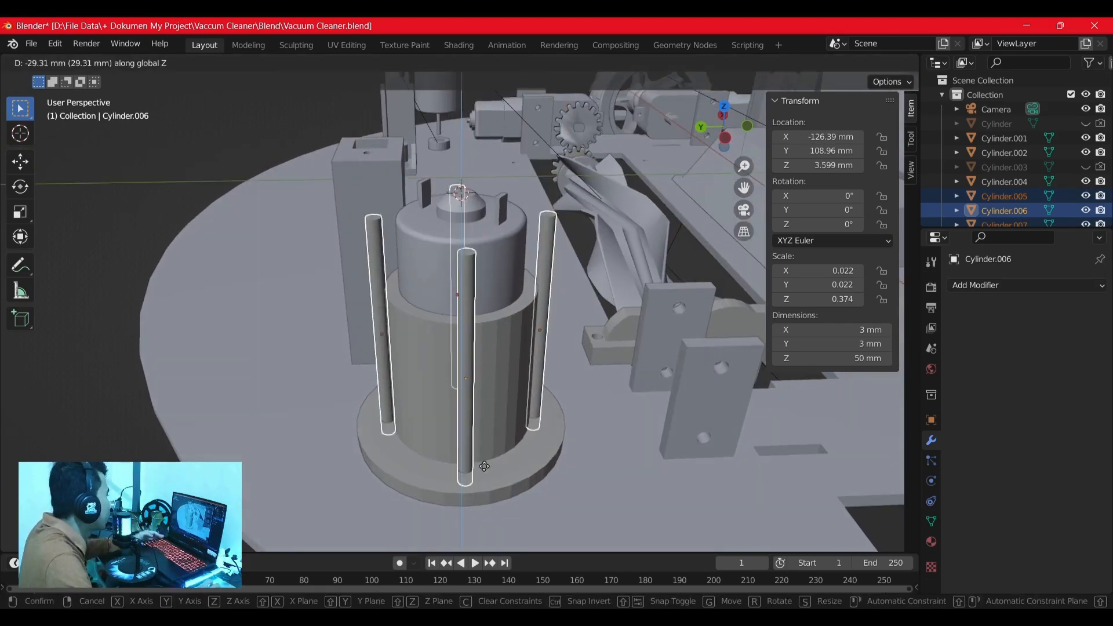
pyautogui.click(494, 488)
pyautogui.moveTo(494, 488); pyautogui.dragTo(550, 441, button='middle')
pyautogui.press('s')
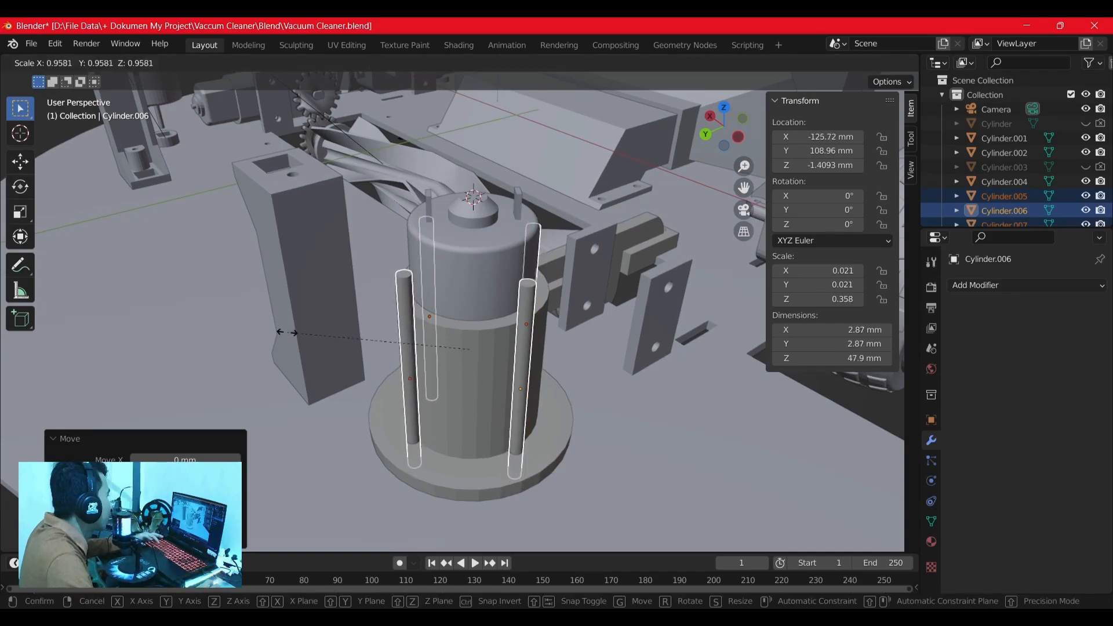
pyautogui.press('Escape')
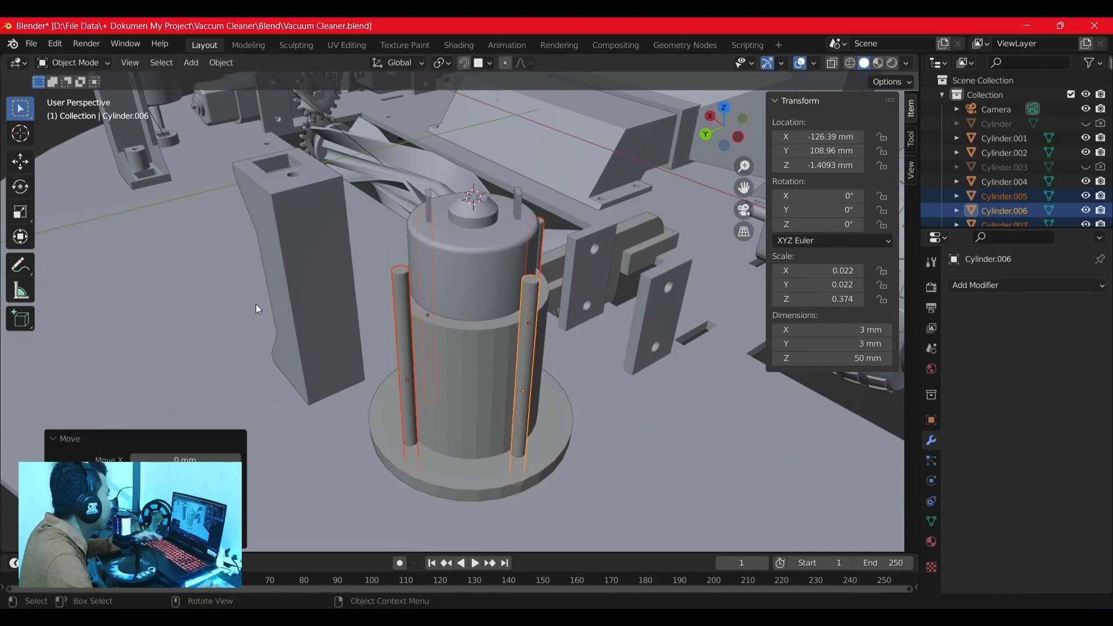
pyautogui.click(725, 108)
pyautogui.scroll(3, 496, 283)
pyautogui.press('s')
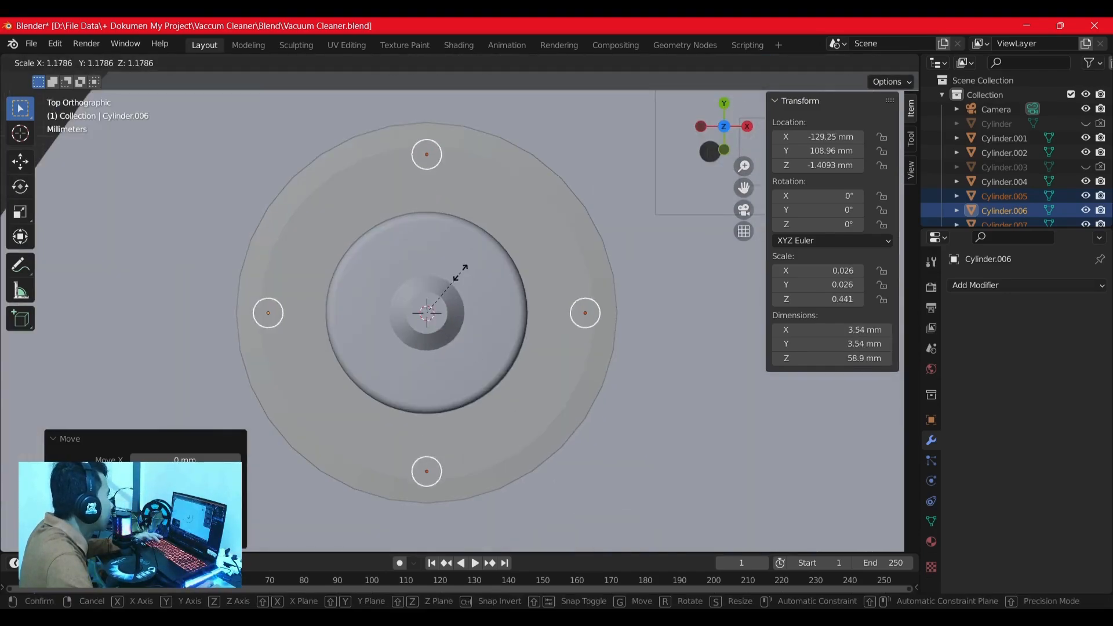
pyautogui.press('Escape')
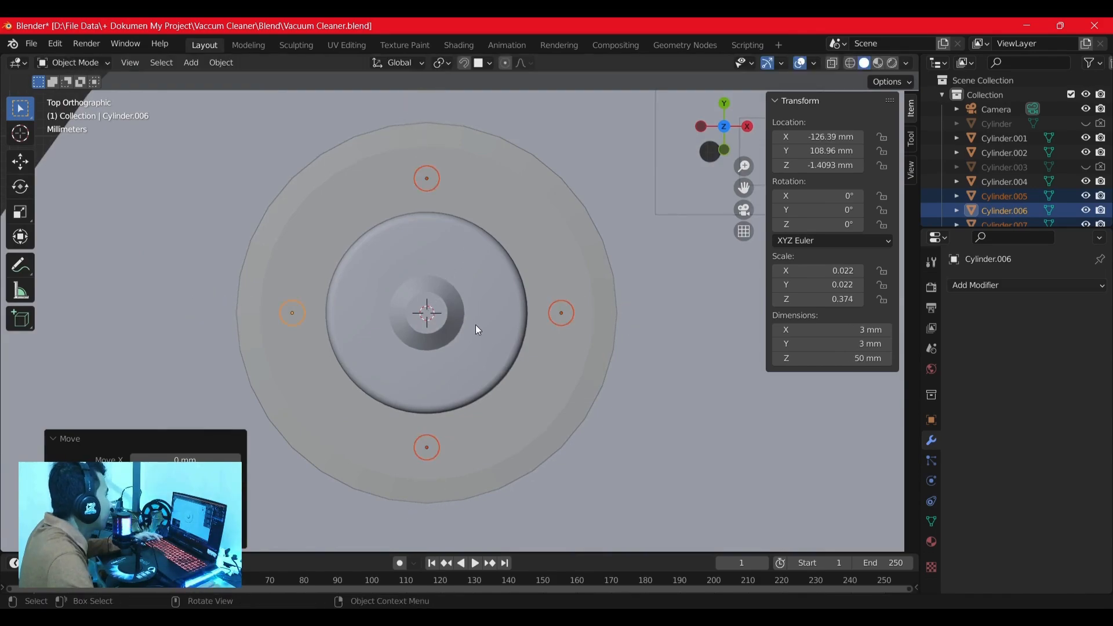
# Step: Move the two thin cylinders on the X axis outward on the flange by 2 mm each
pyautogui.click(297, 319)
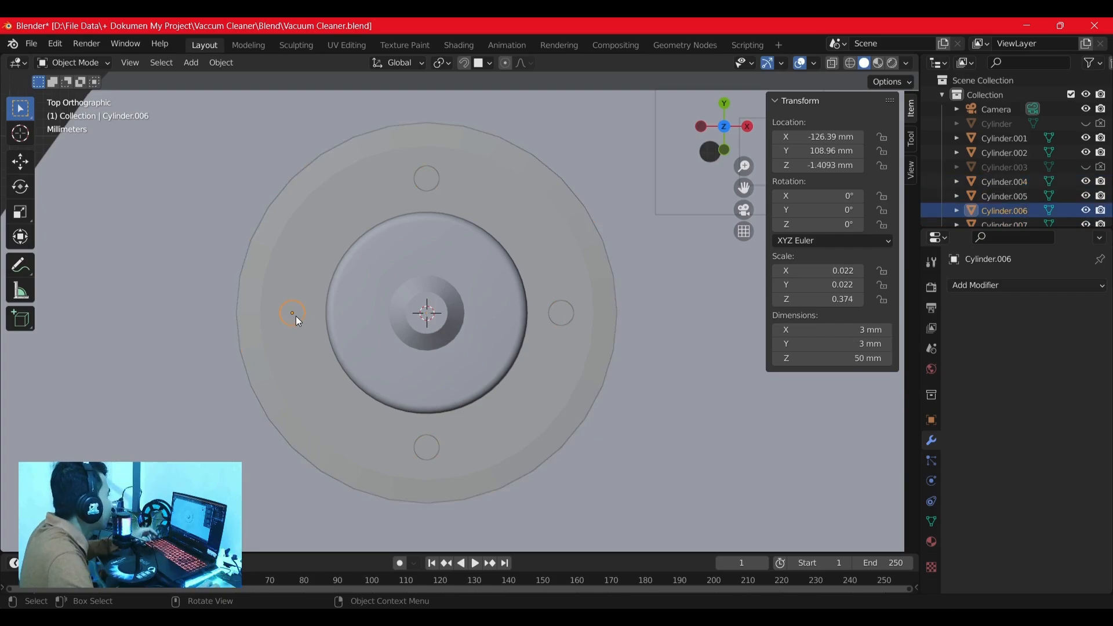
pyautogui.press('g')
pyautogui.press('x')
pyautogui.click(355, 322)
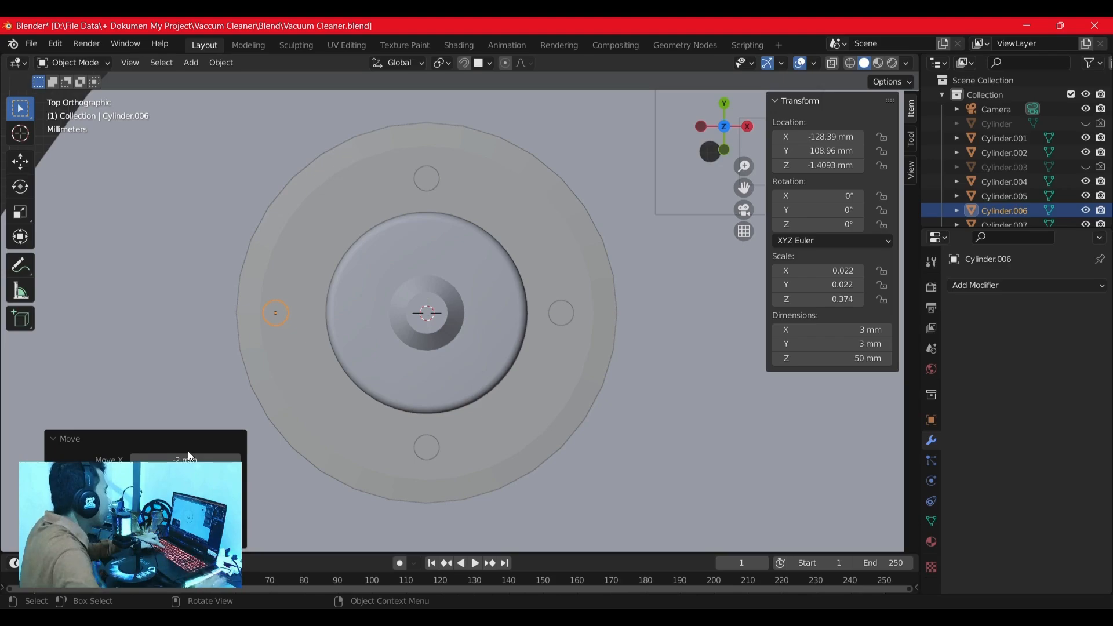
pyautogui.click(569, 315)
pyautogui.press('g')
pyautogui.press('x')
pyautogui.click(524, 335)
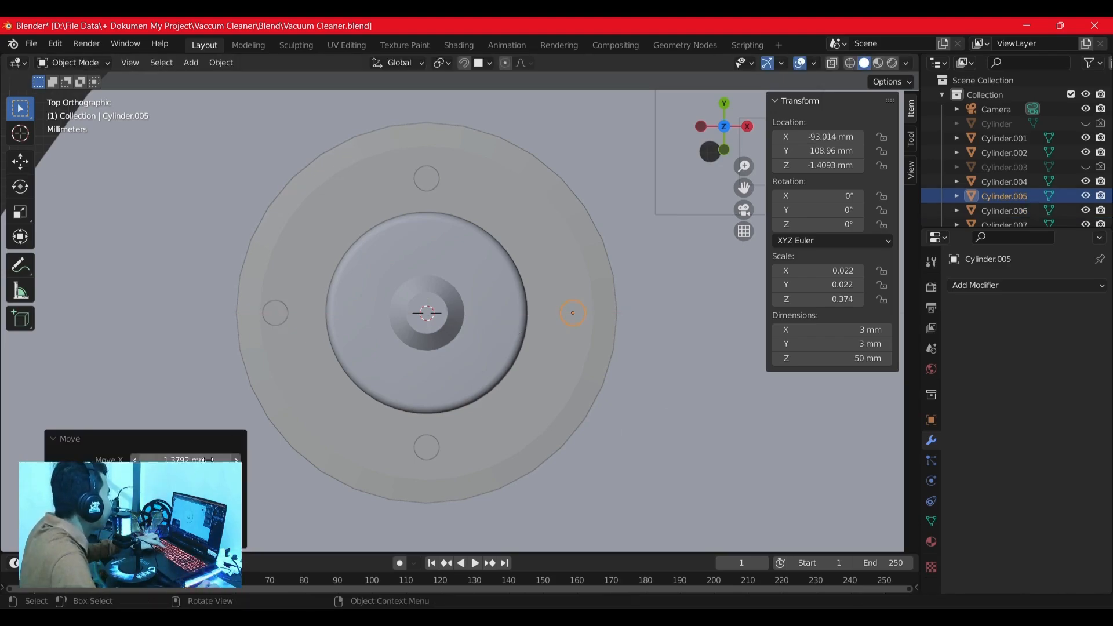
# Step: Move the two thin cylinders on the Y axis outward on the flange by 2 mm each
pyautogui.click(422, 180)
pyautogui.press('g')
pyautogui.press('y')
pyautogui.click(365, 277)
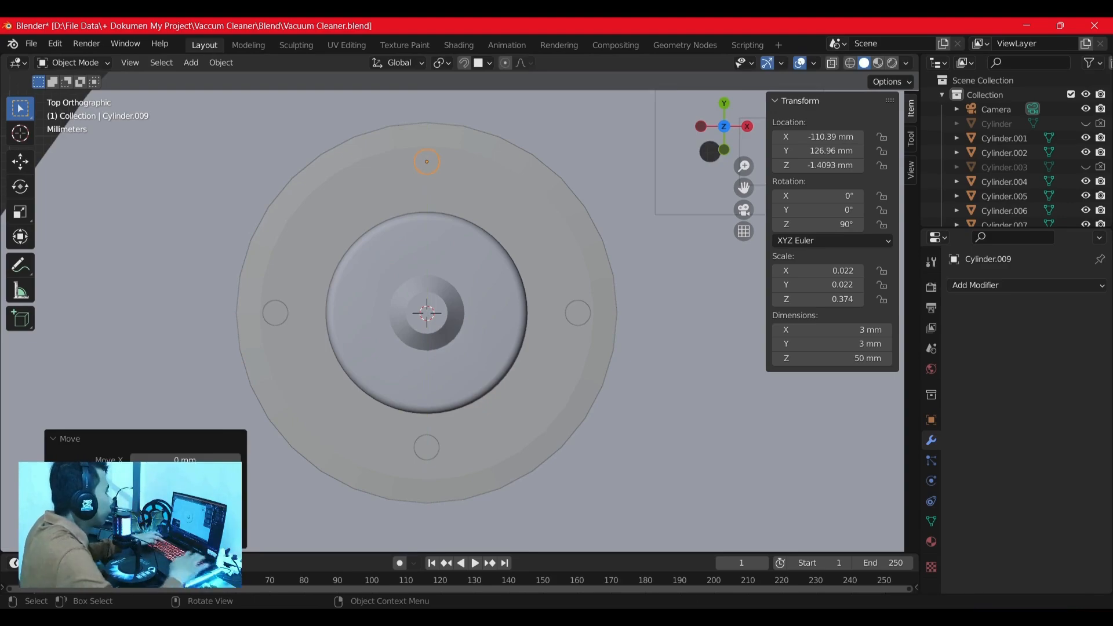
pyautogui.click(422, 452)
pyautogui.press('g')
pyautogui.press('y')
pyautogui.click(211, 447)
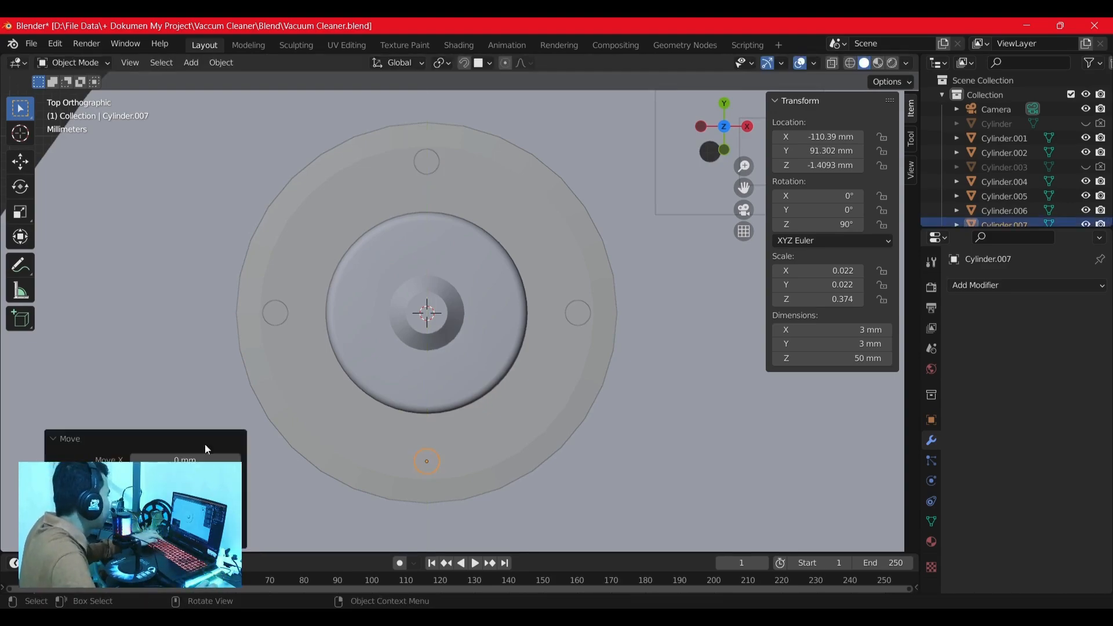
# Step: Add a Boolean Difference modifier to the holder with the negative-X thin cylinder as the cutting object, and apply it
pyautogui.moveTo(261, 382); pyautogui.dragTo(458, 357, button='middle')
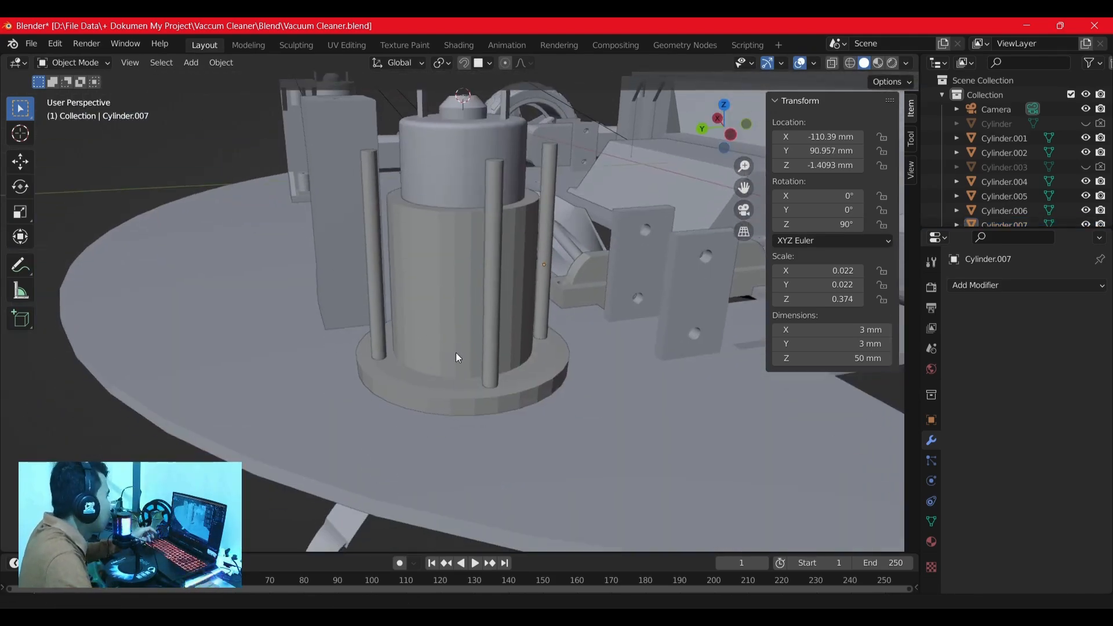
pyautogui.click(492, 222)
pyautogui.moveTo(493, 222); pyautogui.dragTo(545, 335, button='middle')
pyautogui.click(489, 367)
pyautogui.click(975, 286)
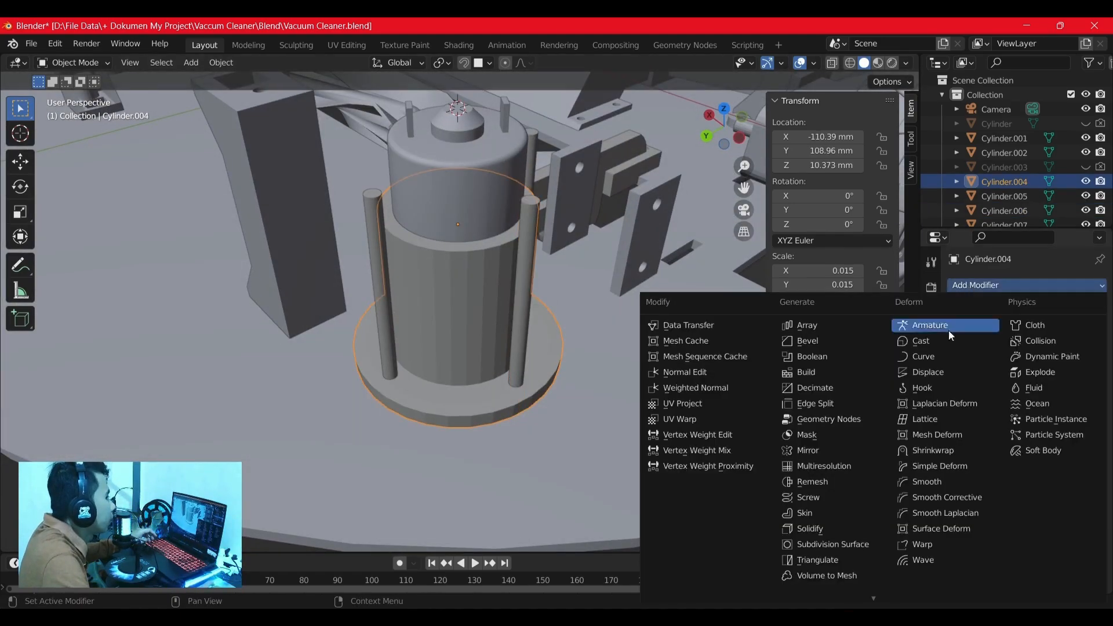
pyautogui.click(814, 357)
pyautogui.click(1079, 367)
pyautogui.click(526, 301)
pyautogui.click(1065, 312)
pyautogui.click(1039, 322)
# Step: Cut the holder's flange with the positive-Y thin cylinder using another Boolean Difference modifier, and apply it
pyautogui.click(1004, 284)
pyautogui.click(814, 359)
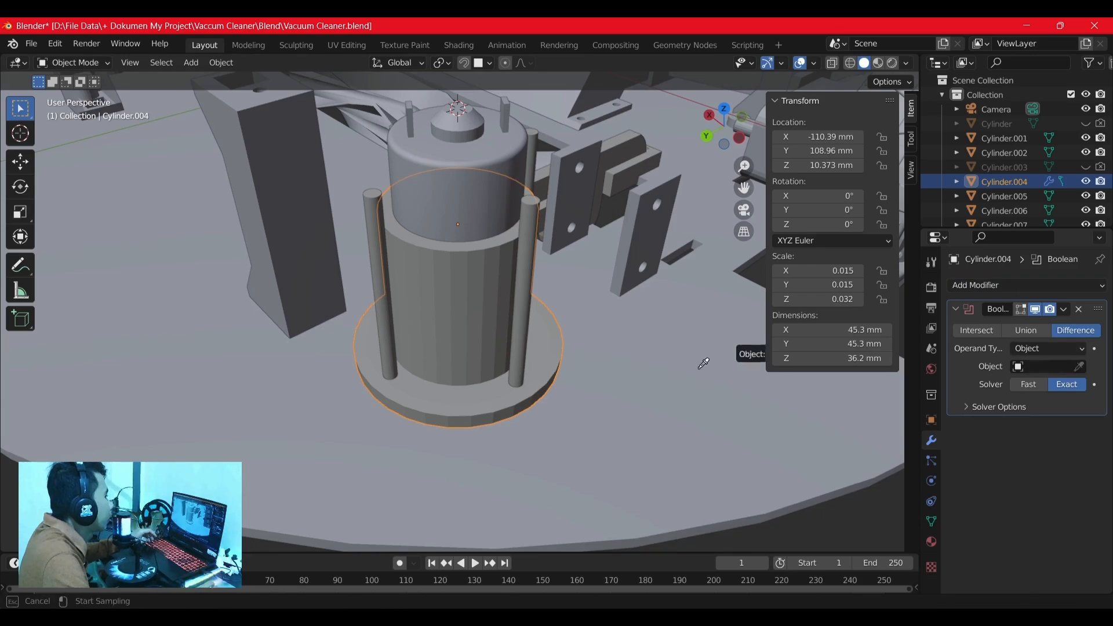
pyautogui.click(384, 282)
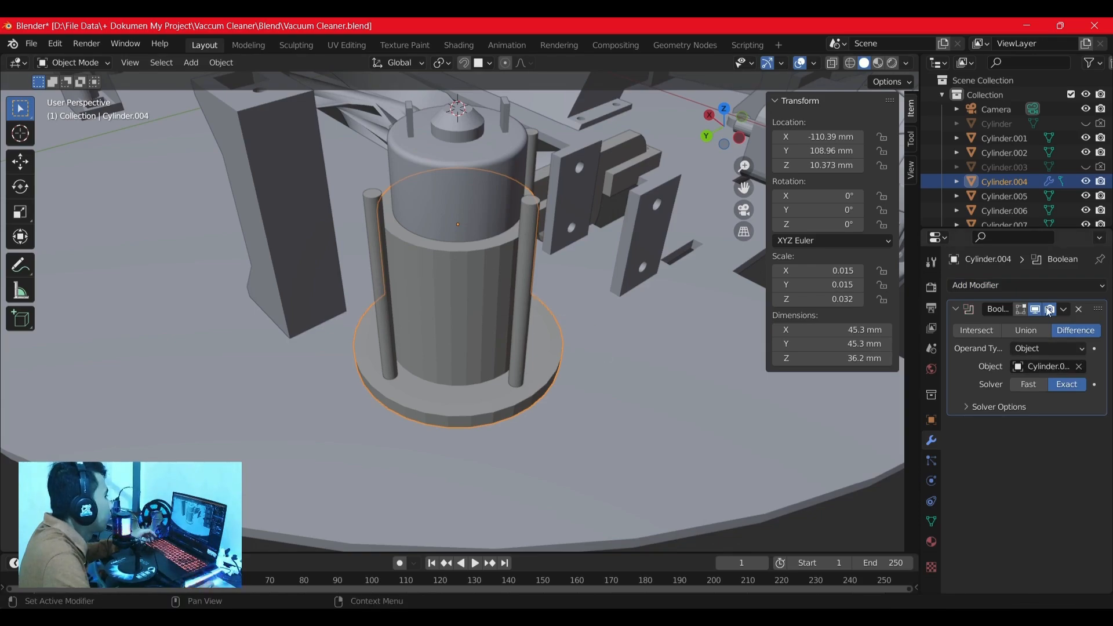
pyautogui.click(1064, 309)
pyautogui.click(1032, 326)
# Step: Cut the holder's flange with the negative-Y thin cylinder using a Boolean Difference modifier, and apply it
pyautogui.moveTo(620, 261); pyautogui.dragTo(345, 255, button='middle')
pyautogui.click(1049, 285)
pyautogui.click(860, 354)
pyautogui.click(1076, 365)
pyautogui.click(479, 306)
pyautogui.click(1064, 310)
pyautogui.click(1021, 324)
# Step: Cut the holder's flange with the positive-X thin cylinder using a Boolean Difference modifier, and apply it
pyautogui.click(1018, 287)
pyautogui.click(857, 357)
pyautogui.click(1076, 365)
pyautogui.click(566, 265)
pyautogui.click(1043, 348)
pyautogui.click(1064, 309)
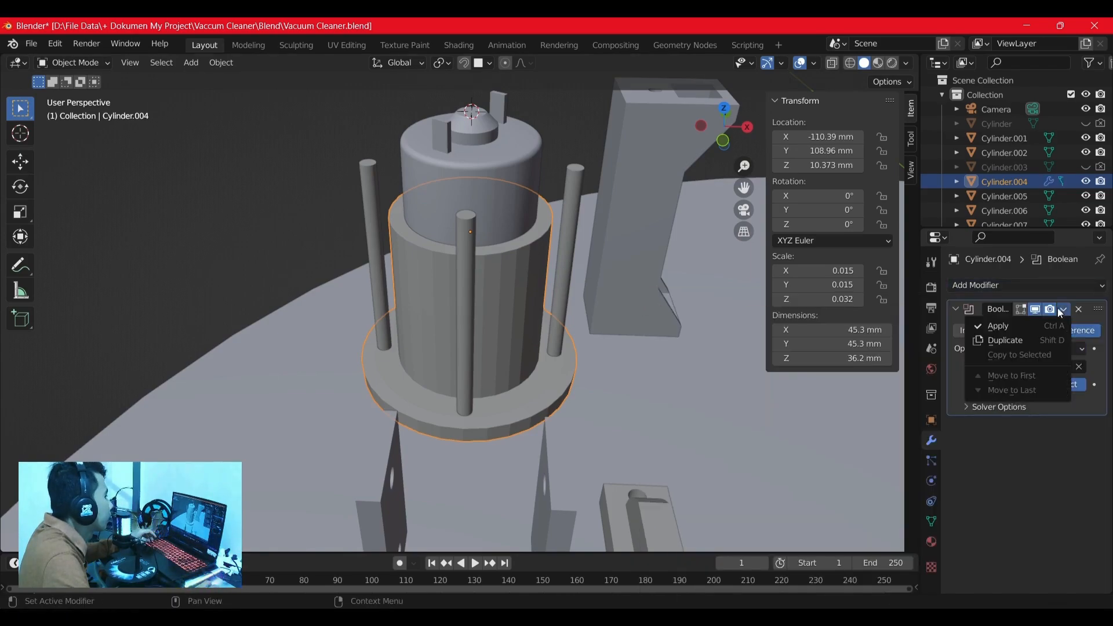
pyautogui.click(1028, 323)
# Step: Examine the holder's flange holes and where the thin cylinders pass through the base plate's underside
pyautogui.press('g')
pyautogui.rightClick(299, 227)
pyautogui.moveTo(293, 227); pyautogui.dragTo(593, 264, button='middle')
pyautogui.click(600, 266)
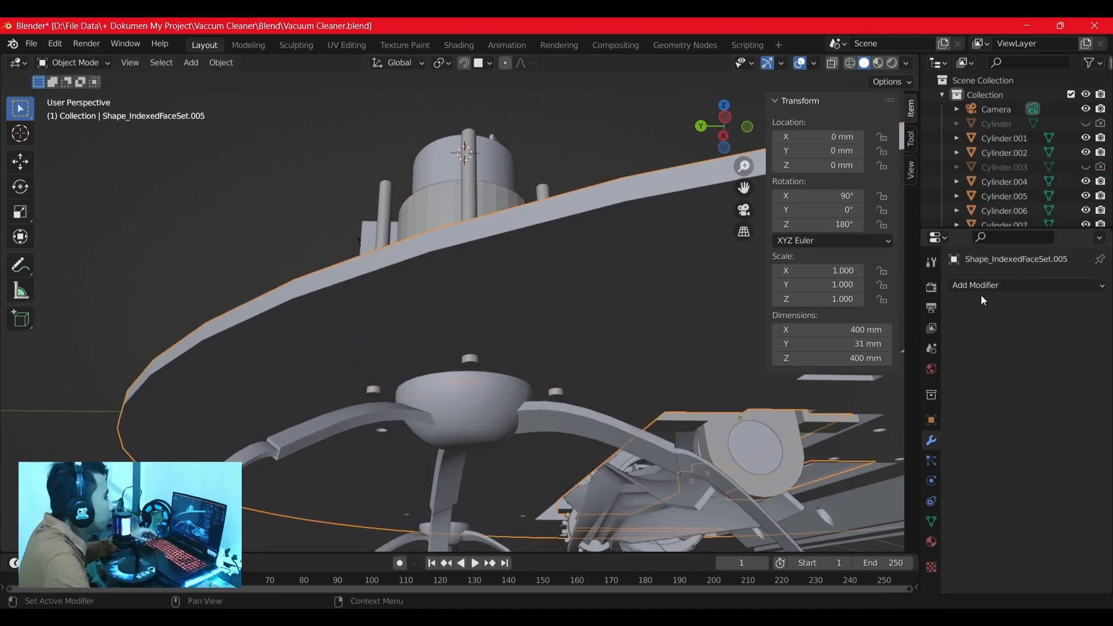
pyautogui.moveTo(568, 371); pyautogui.dragTo(446, 360, button='middle')
# Step: Duplicate the holder with its four thin cylinders and move the copies 235.26 mm along X to the opposite side-brush motor
pyautogui.click(424, 365)
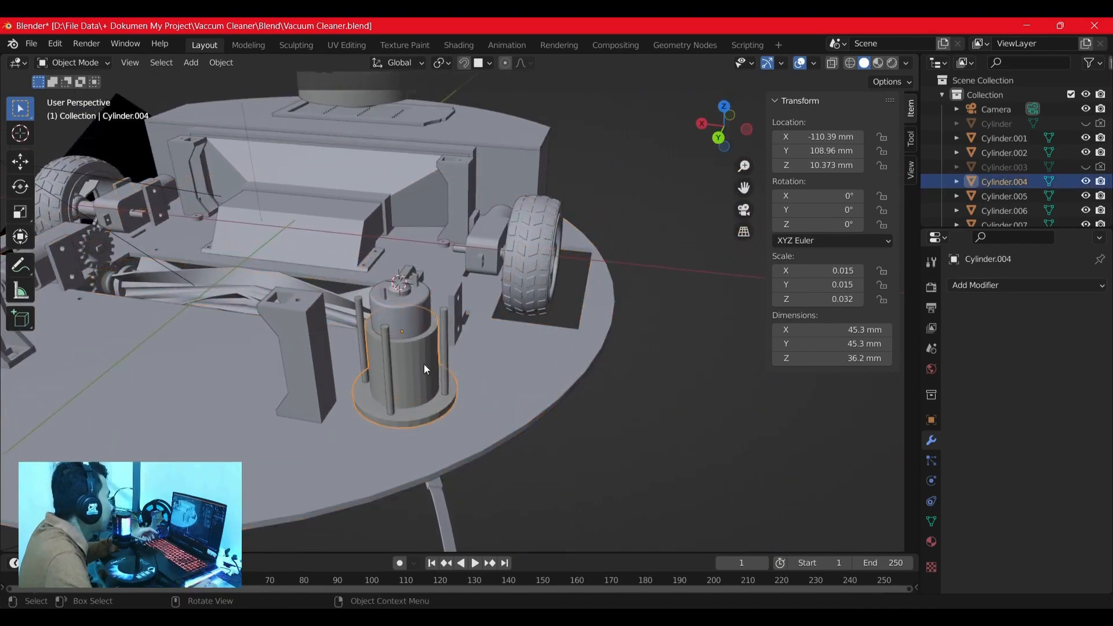
pyautogui.scroll(4, 426, 358)
pyautogui.keyDown('shift'); pyautogui.click(296, 392); pyautogui.keyUp('shift')
pyautogui.keyDown('shift'); pyautogui.click(251, 323); pyautogui.keyUp('shift')
pyautogui.moveTo(311, 336); pyautogui.dragTo(326, 397, button='middle')
pyautogui.keyDown('shift'); pyautogui.click(372, 287); pyautogui.keyUp('shift')
pyautogui.keyDown('shift'); pyautogui.click(422, 390); pyautogui.keyUp('shift')
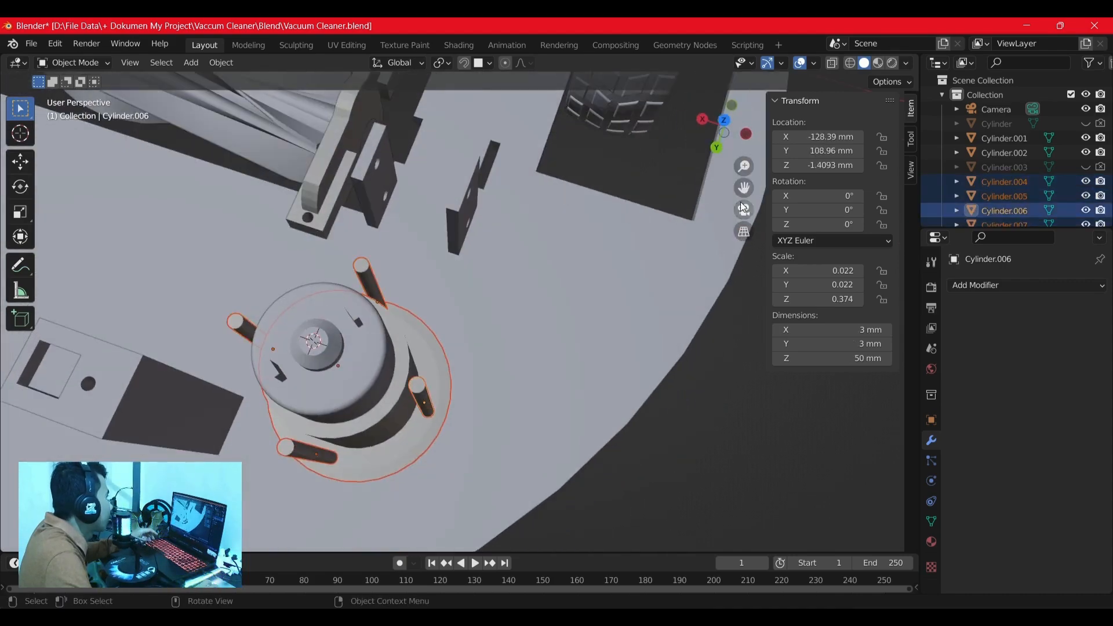
pyautogui.click(723, 122)
pyautogui.scroll(-2, 663, 259)
pyautogui.keyDown('shift'); pyautogui.moveTo(663, 259); pyautogui.dragTo(414, 271, button='middle'); pyautogui.keyUp('shift')
pyautogui.scroll(-4, 414, 270)
pyautogui.keyDown('shift'); pyautogui.moveTo(501, 295); pyautogui.dragTo(480, 296, button='middle'); pyautogui.keyUp('shift')
pyautogui.hotkey('ctrl', 'v')
pyautogui.press('g')
pyautogui.press('x')
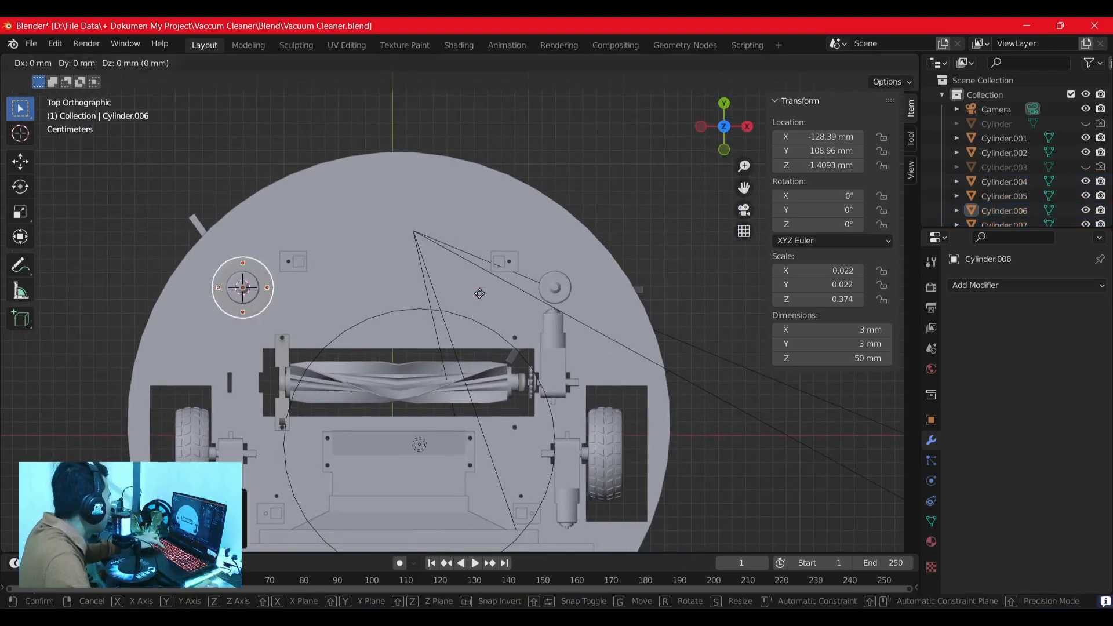
pyautogui.click(799, 318)
# Step: In wireframe display, shift the copied holder and thin cylinders -4.693 mm along X to line up with the motor
pyautogui.scroll(8, 691, 271)
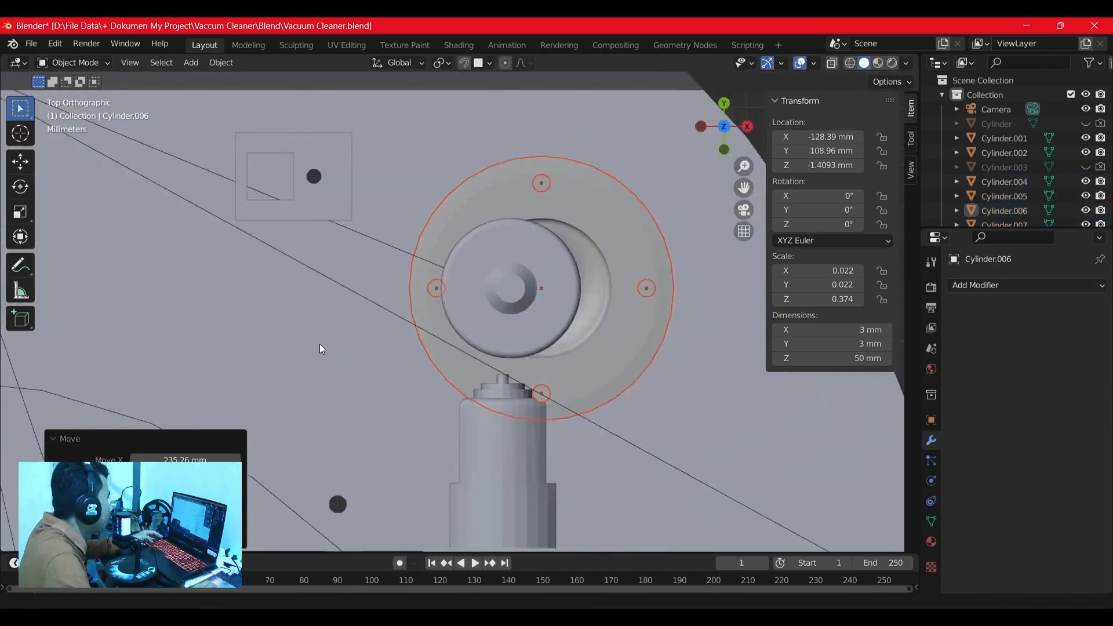
pyautogui.click(850, 63)
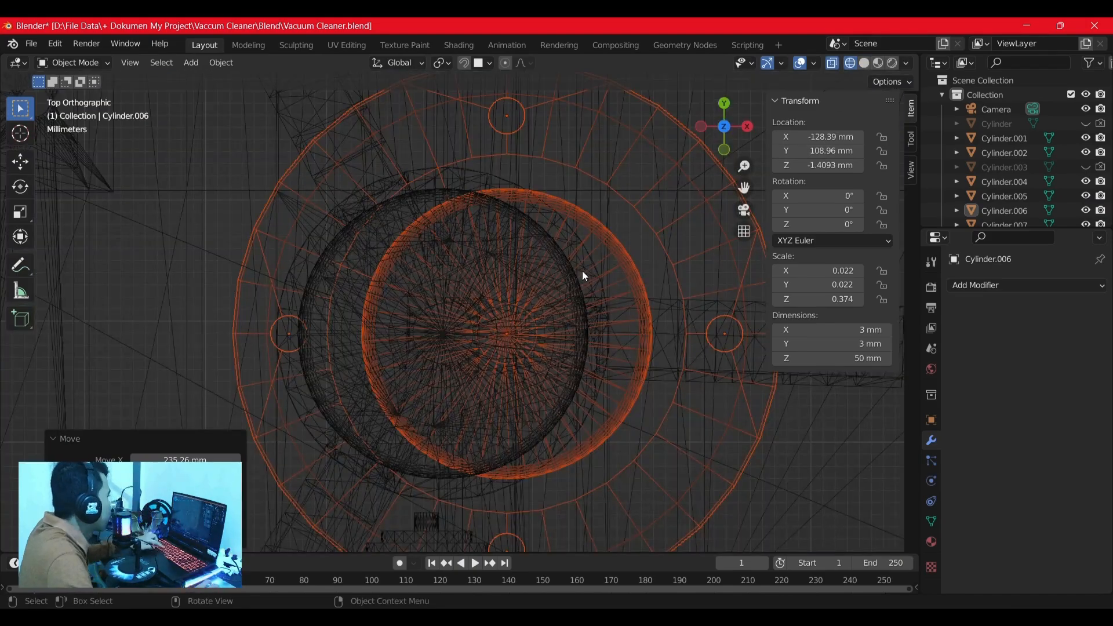
pyautogui.press('g')
pyautogui.press('x')
pyautogui.click(526, 270)
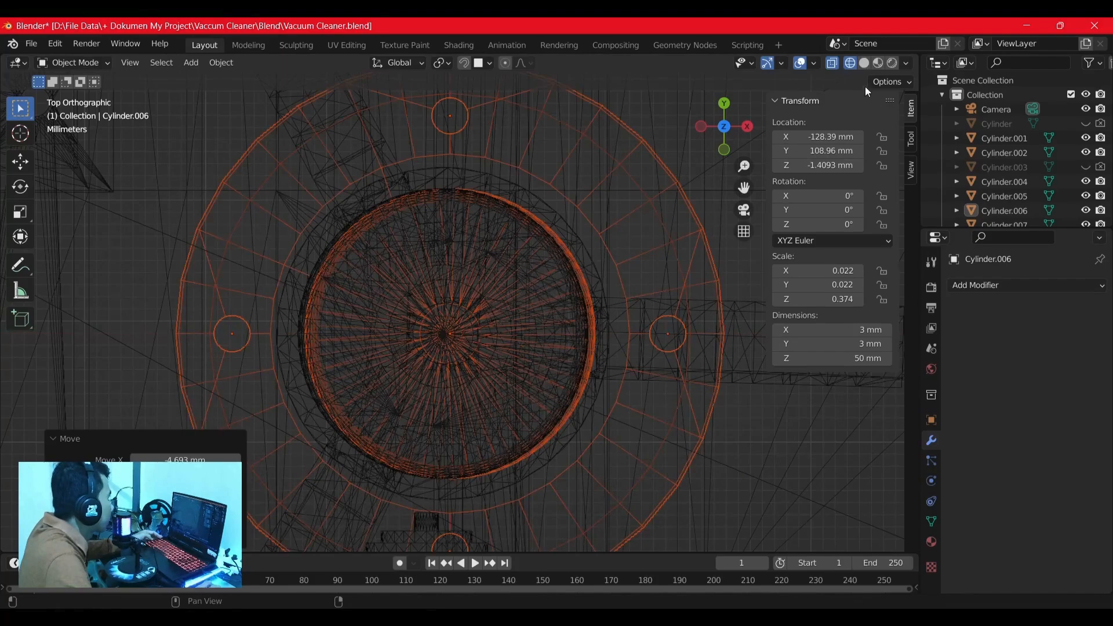
# Step: In solid display, nudge the copied holder and its thin cylinders about -0.547 mm along X to centre them on the motor
pyautogui.click(864, 63)
pyautogui.scroll(1, 519, 304)
pyautogui.press('g')
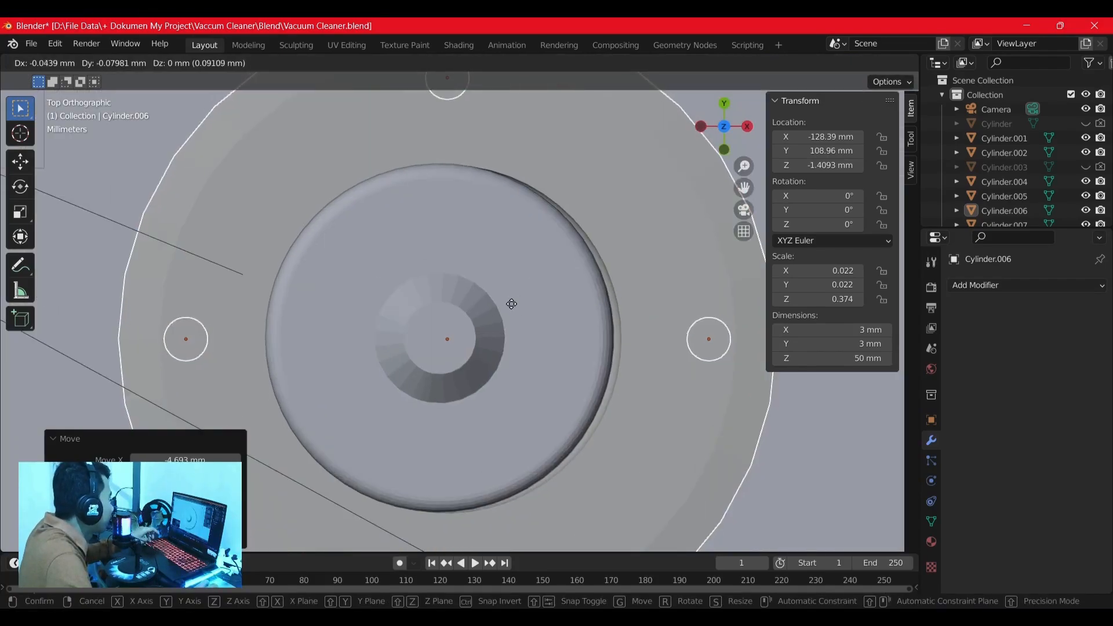
pyautogui.click(441, 298)
pyautogui.moveTo(440, 297); pyautogui.dragTo(545, 343, button='middle')
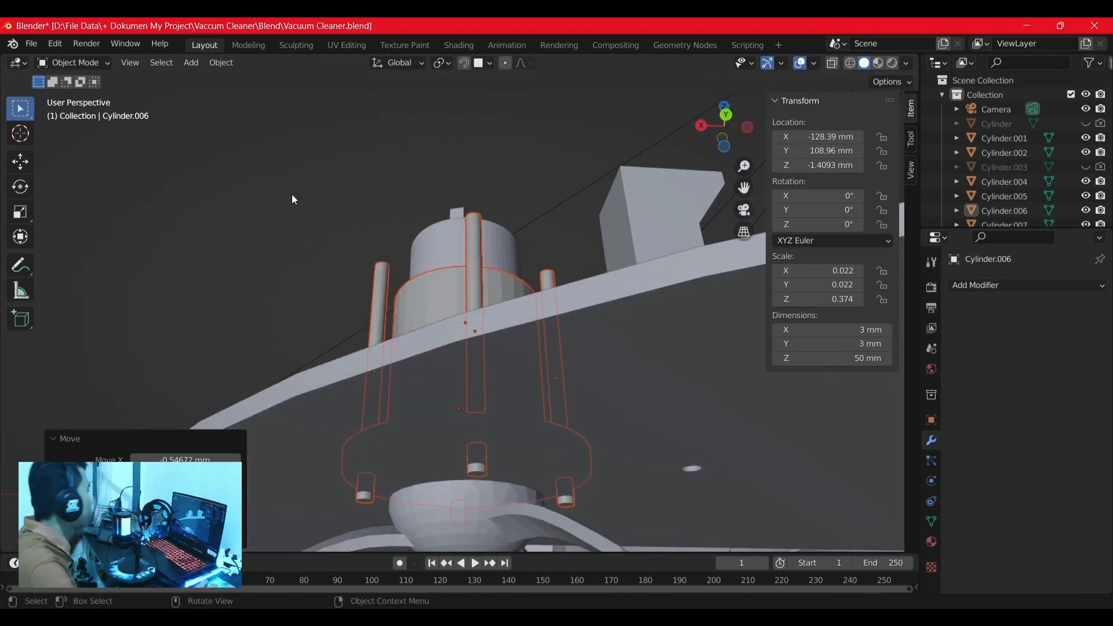
# Step: Select all eight thin cylinders around both side-brush motor holders and join them into one object
pyautogui.click(317, 221)
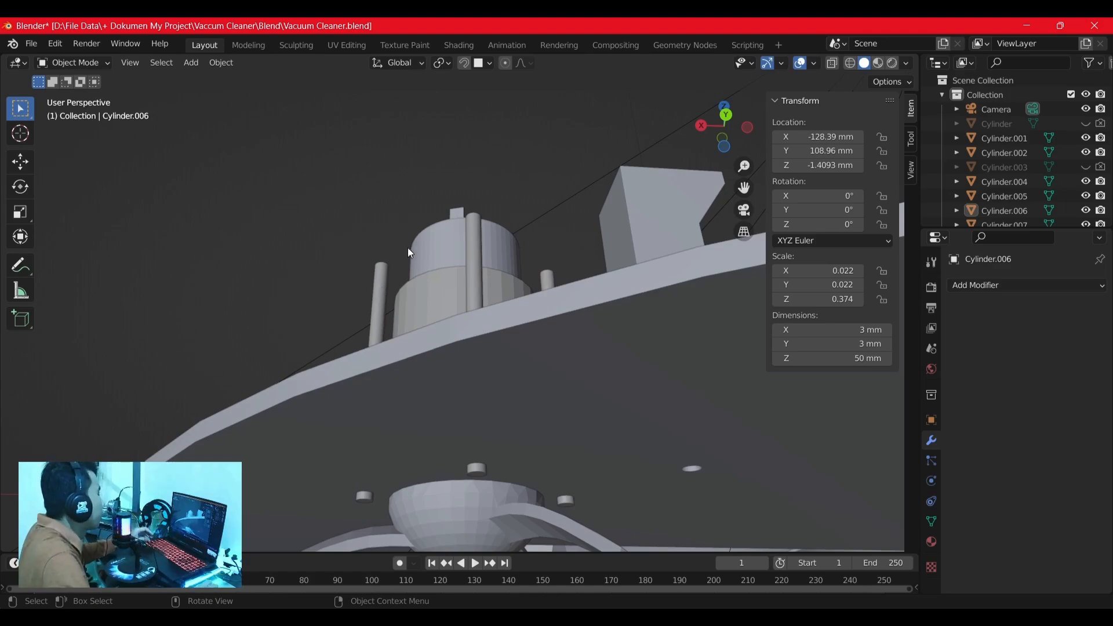
pyautogui.click(386, 276)
pyautogui.moveTo(449, 290); pyautogui.dragTo(465, 395, button='middle')
pyautogui.keyDown('shift'); pyautogui.click(466, 332); pyautogui.keyUp('shift')
pyautogui.keyDown('shift'); pyautogui.click(551, 291); pyautogui.keyUp('shift')
pyautogui.moveTo(550, 292); pyautogui.dragTo(461, 310, button='middle')
pyautogui.keyDown('shift'); pyautogui.click(522, 230); pyautogui.keyUp('shift')
pyautogui.hotkey('ctrl', 'z')
pyautogui.keyDown('shift'); pyautogui.click(521, 222); pyautogui.keyUp('shift')
pyautogui.scroll(-4, 580, 272)
pyautogui.keyDown('shift'); pyautogui.moveTo(661, 348); pyautogui.dragTo(214, 72, button='middle'); pyautogui.keyUp('shift')
pyautogui.scroll(3, 640, 314)
pyautogui.keyDown('shift'); pyautogui.moveTo(640, 314); pyautogui.dragTo(447, 221, button='middle'); pyautogui.keyUp('shift')
pyautogui.keyDown('shift'); pyautogui.click(467, 318); pyautogui.keyUp('shift')
pyautogui.keyDown('shift'); pyautogui.click(315, 341); pyautogui.keyUp('shift')
pyautogui.keyDown('shift'); pyautogui.click(303, 220); pyautogui.keyUp('shift')
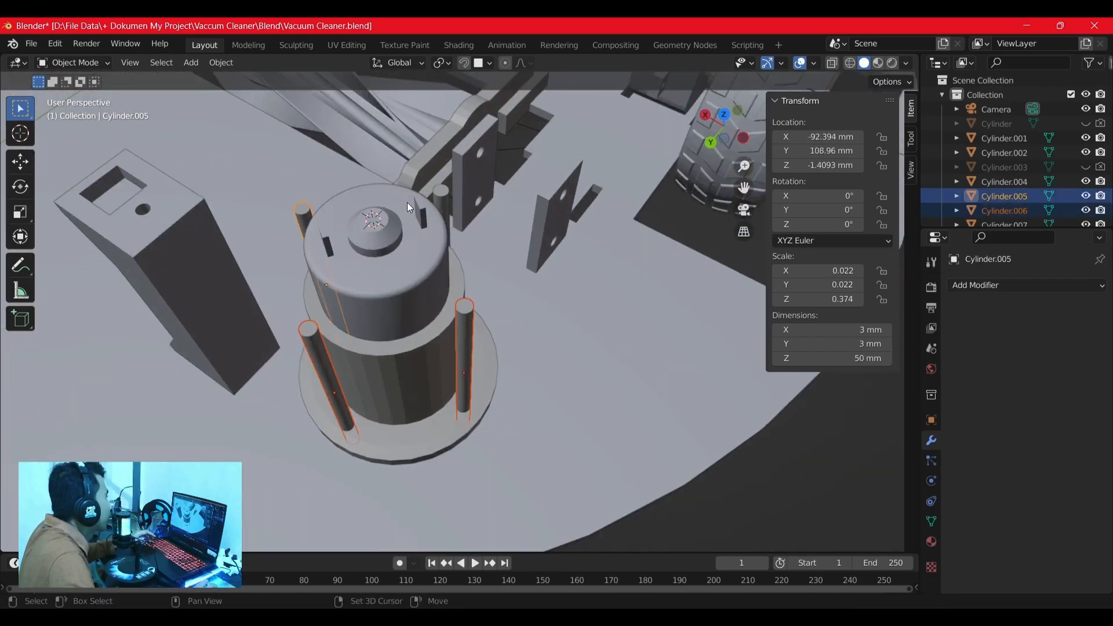
pyautogui.keyDown('shift'); pyautogui.click(445, 196); pyautogui.keyUp('shift')
pyautogui.rightClick(466, 328)
pyautogui.click(432, 364)
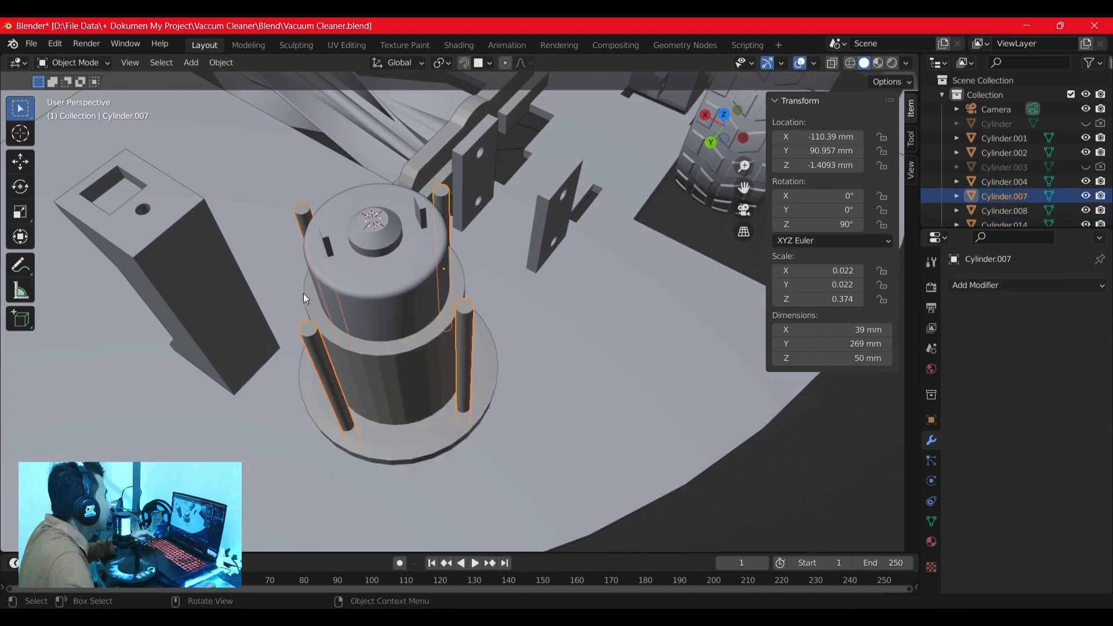
# Step: Add a Boolean modifier in Difference mode to the round base plate
pyautogui.scroll(-5, 339, 301)
pyautogui.moveTo(339, 302); pyautogui.dragTo(351, 232, button='middle')
pyautogui.scroll(2, 352, 232)
pyautogui.moveTo(380, 292); pyautogui.dragTo(501, 332, button='middle')
pyautogui.press('n')
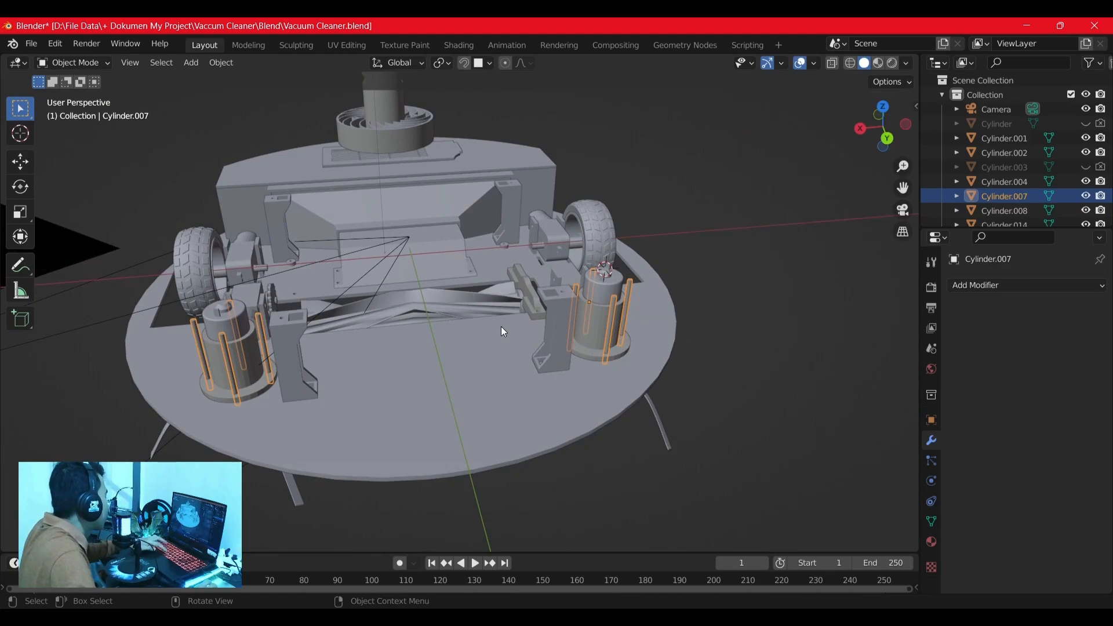
pyautogui.press('g')
pyautogui.click(494, 351)
pyautogui.moveTo(494, 351); pyautogui.dragTo(572, 283, button='middle')
pyautogui.click(573, 284)
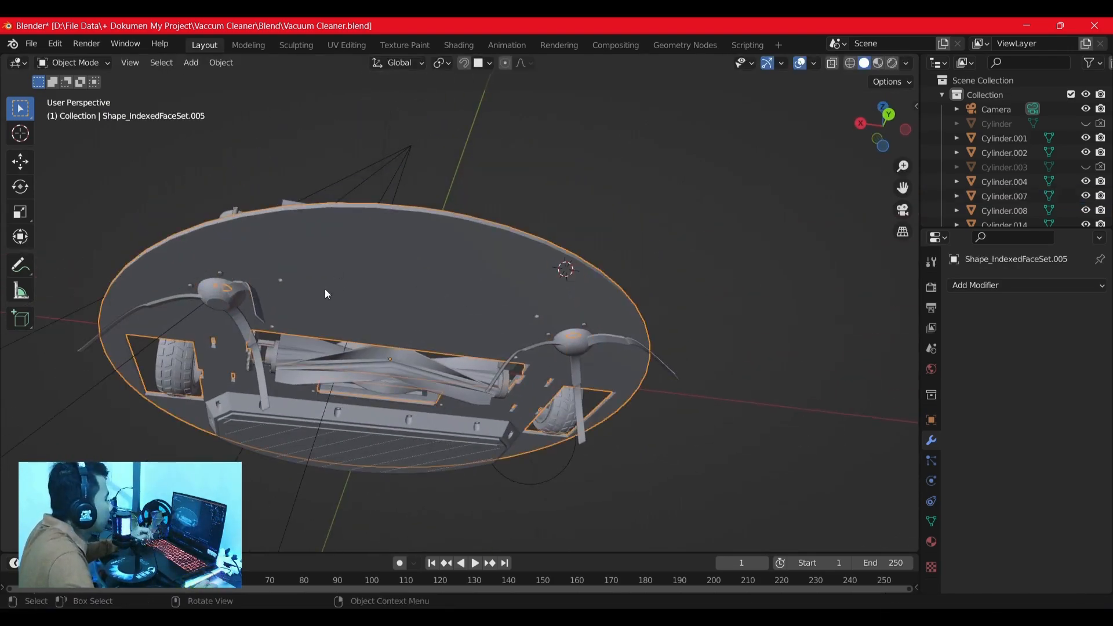
pyautogui.click(964, 288)
pyautogui.click(837, 344)
pyautogui.click(1079, 367)
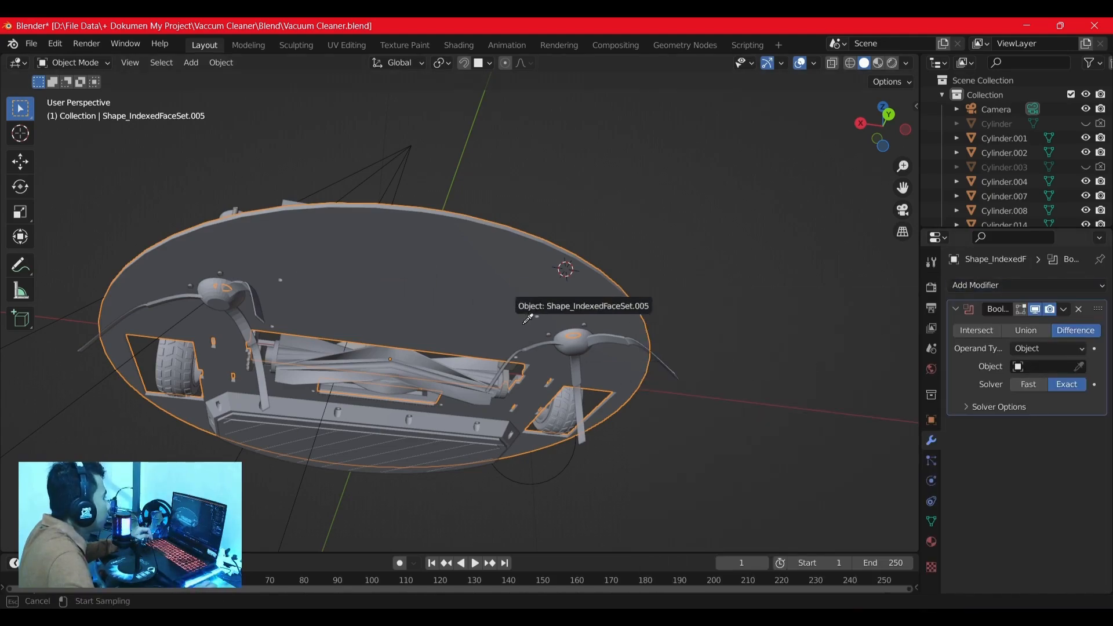
pyautogui.press('Escape')
# Step: Pick the joined thin cylinders as the base plate's Boolean cutter and apply the modifier
pyautogui.scroll(4, 670, 332)
pyautogui.moveTo(730, 325); pyautogui.dragTo(997, 389, button='middle')
pyautogui.click(1080, 367)
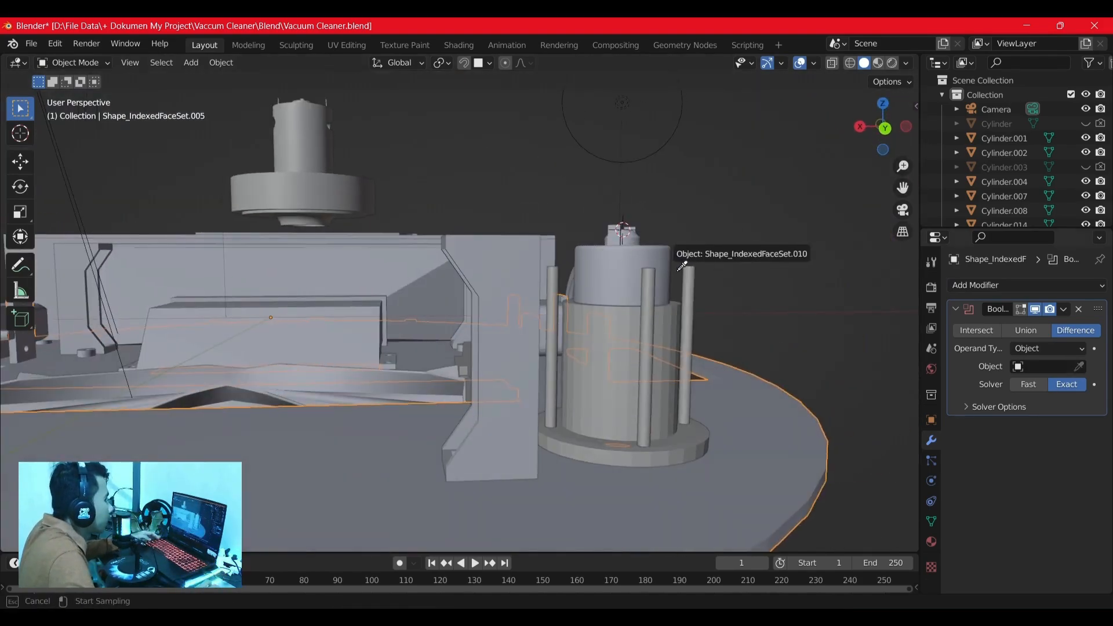
pyautogui.click(652, 385)
pyautogui.moveTo(652, 385); pyautogui.dragTo(667, 243, button='middle')
pyautogui.click(1065, 309)
pyautogui.click(993, 325)
# Step: Temporarily move the base plate off the assembly and inspect its screw holes from below
pyautogui.scroll(-3, 573, 253)
pyautogui.press('g')
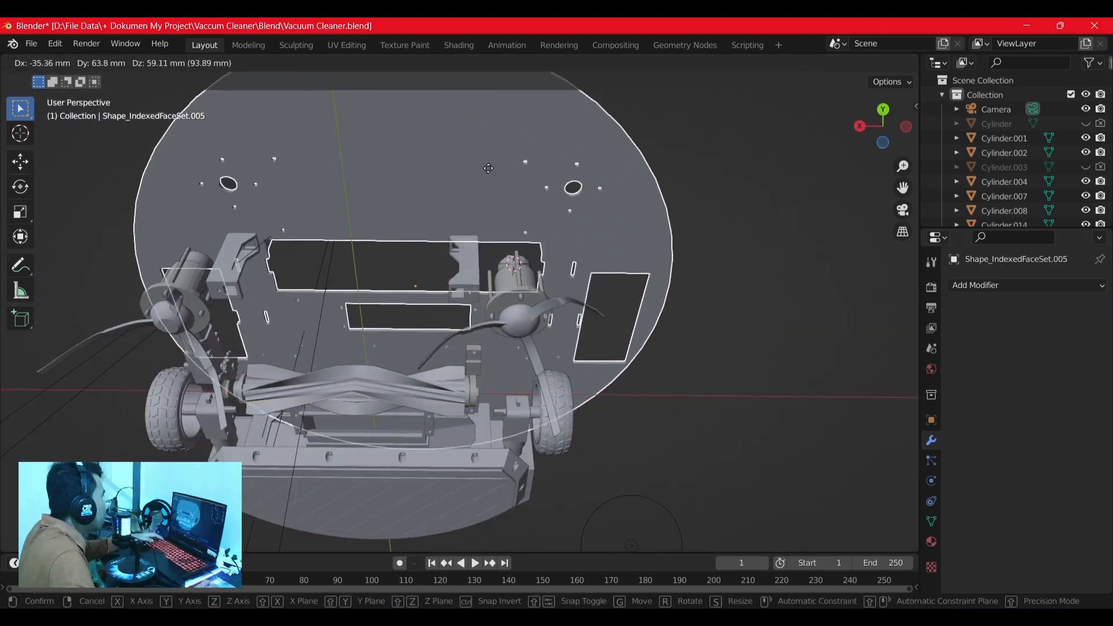
pyautogui.click(517, 169)
pyautogui.moveTo(518, 169); pyautogui.dragTo(556, 130, button='middle')
pyautogui.click(883, 134)
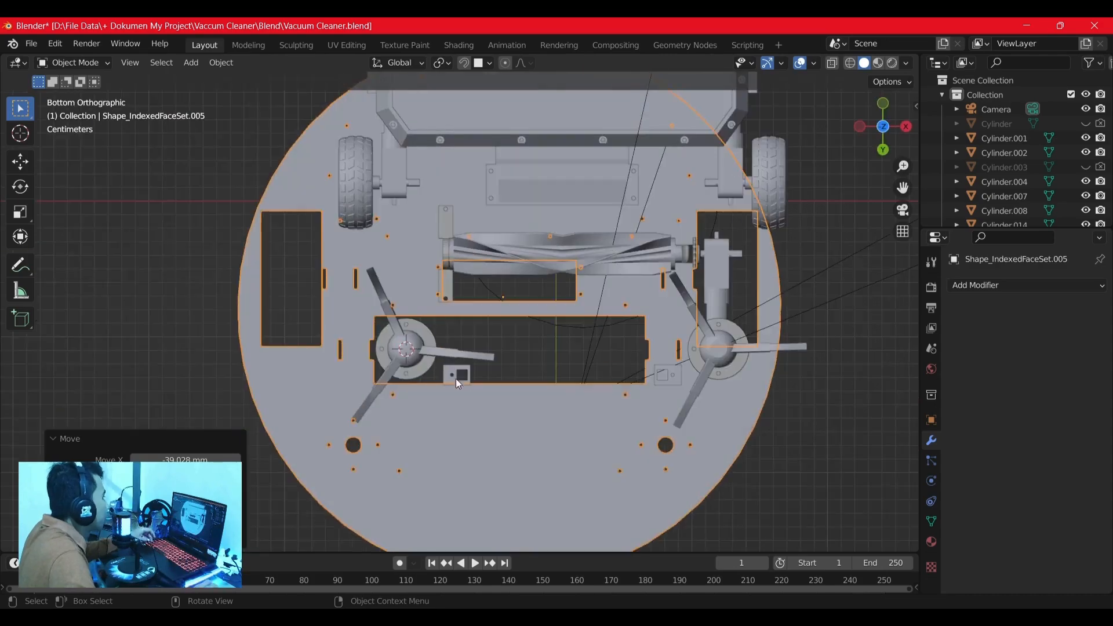
pyautogui.scroll(8, 363, 304)
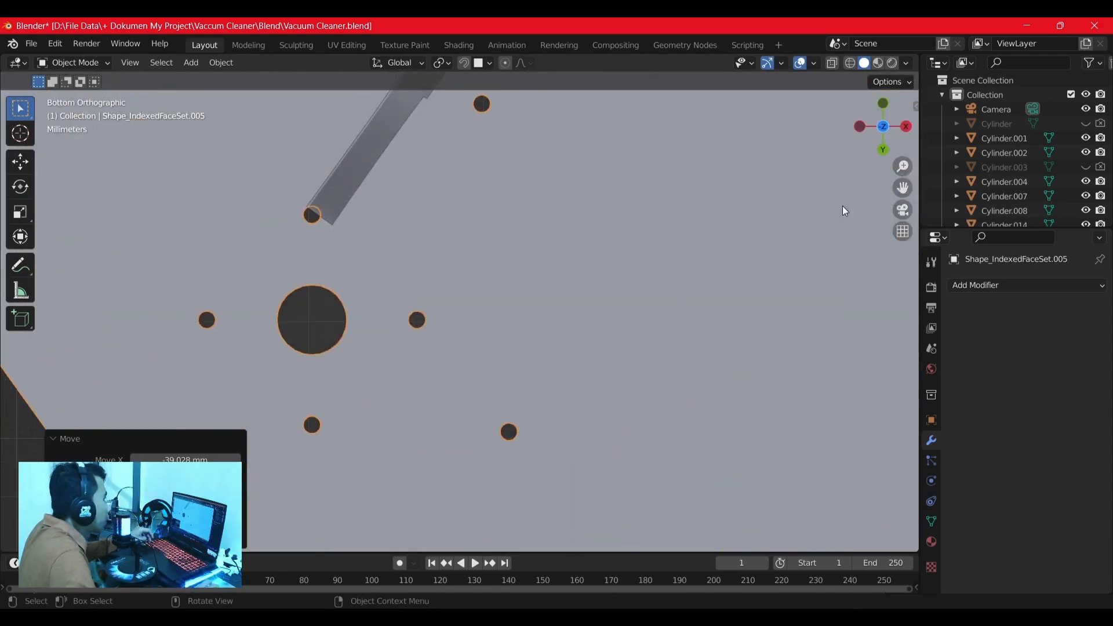
pyautogui.scroll(-7, 618, 272)
pyautogui.moveTo(642, 223); pyautogui.dragTo(704, 387, button='middle')
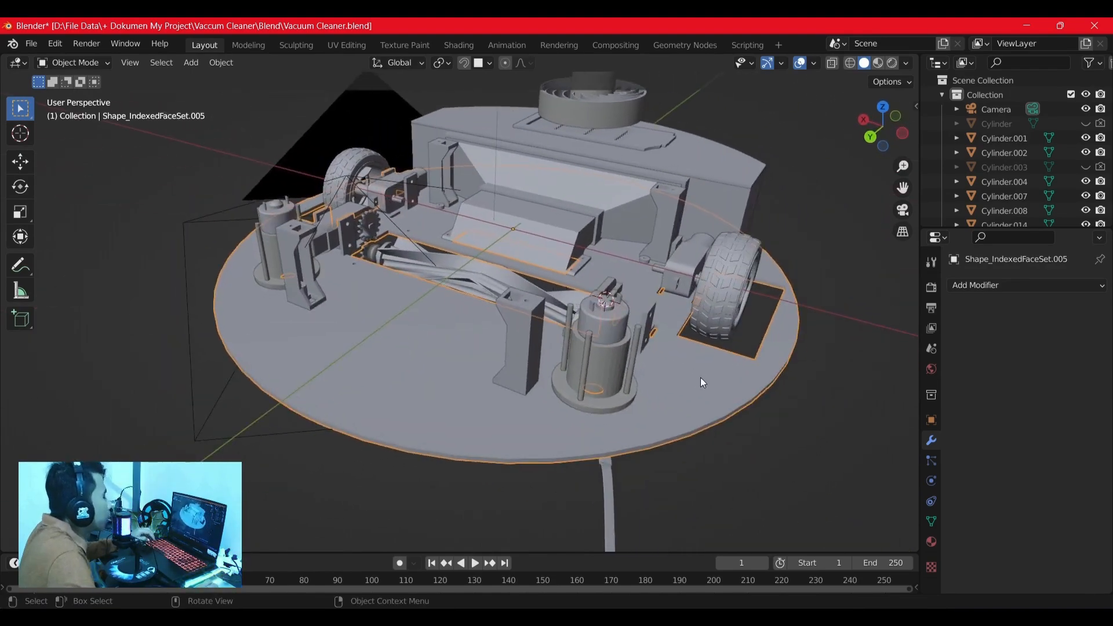
# Step: Delete the joined thin cylinders and inspect the copied motor holder and its flange holes
pyautogui.click(606, 346)
pyautogui.moveTo(584, 342); pyautogui.dragTo(600, 351, button='middle')
pyautogui.press('Delete')
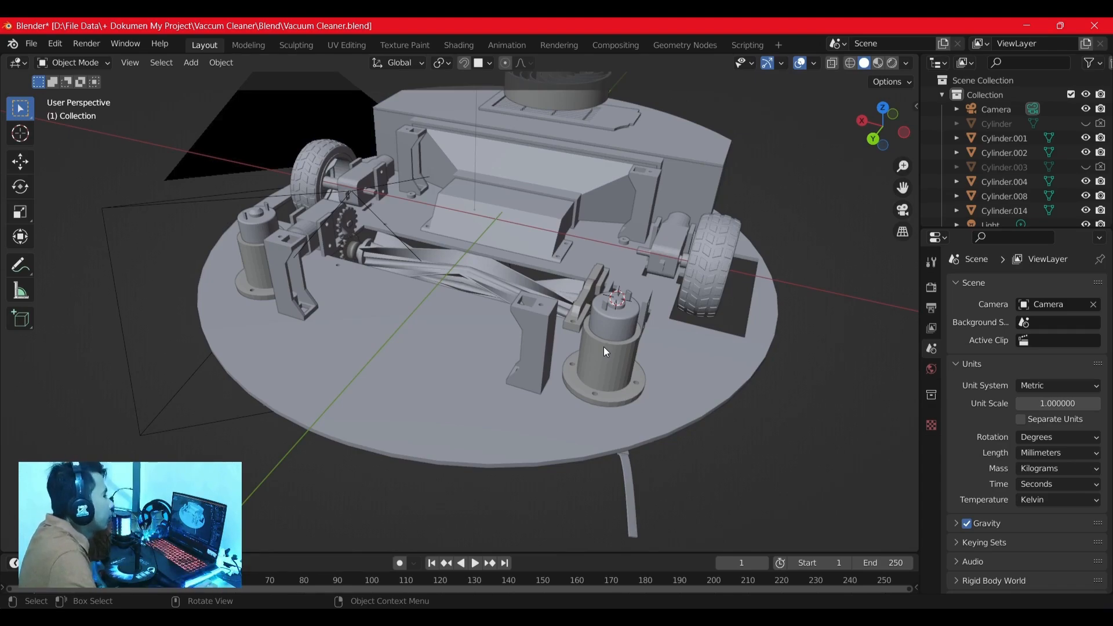
pyautogui.click(612, 349)
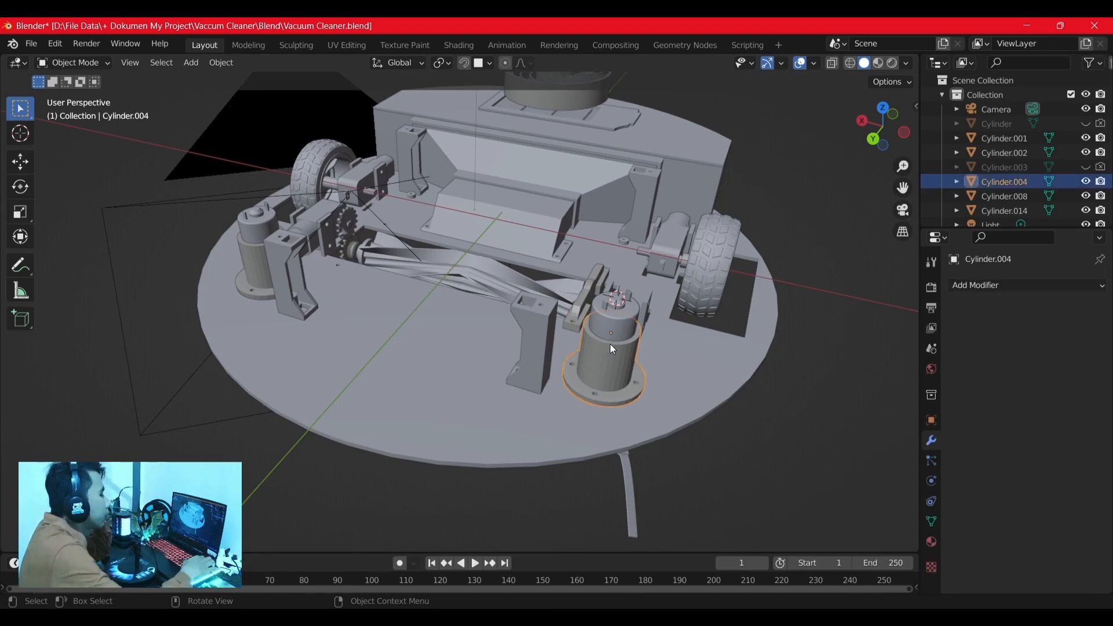
pyautogui.click(894, 335)
pyautogui.moveTo(747, 341); pyautogui.dragTo(633, 347, button='middle')
pyautogui.scroll(3, 472, 323)
pyautogui.moveTo(471, 322); pyautogui.dragTo(502, 327, button='middle')
pyautogui.scroll(-3, 715, 234)
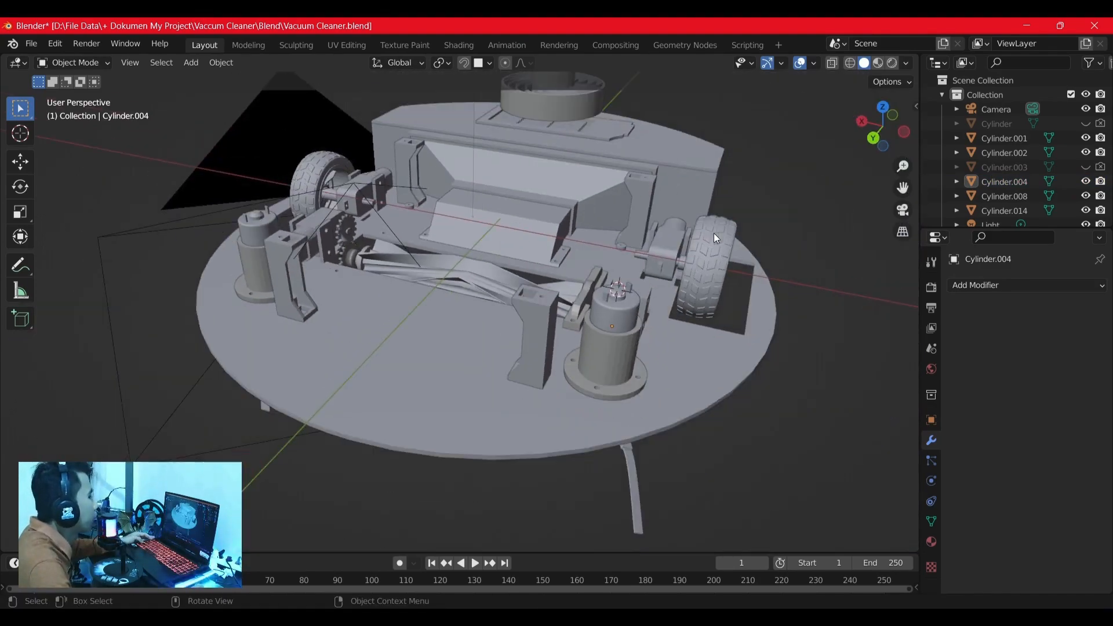
# Step: Shade the copied motor holder smooth and enable Auto Smooth at 30° in its normals settings
pyautogui.click(625, 352)
pyautogui.rightClick(610, 359)
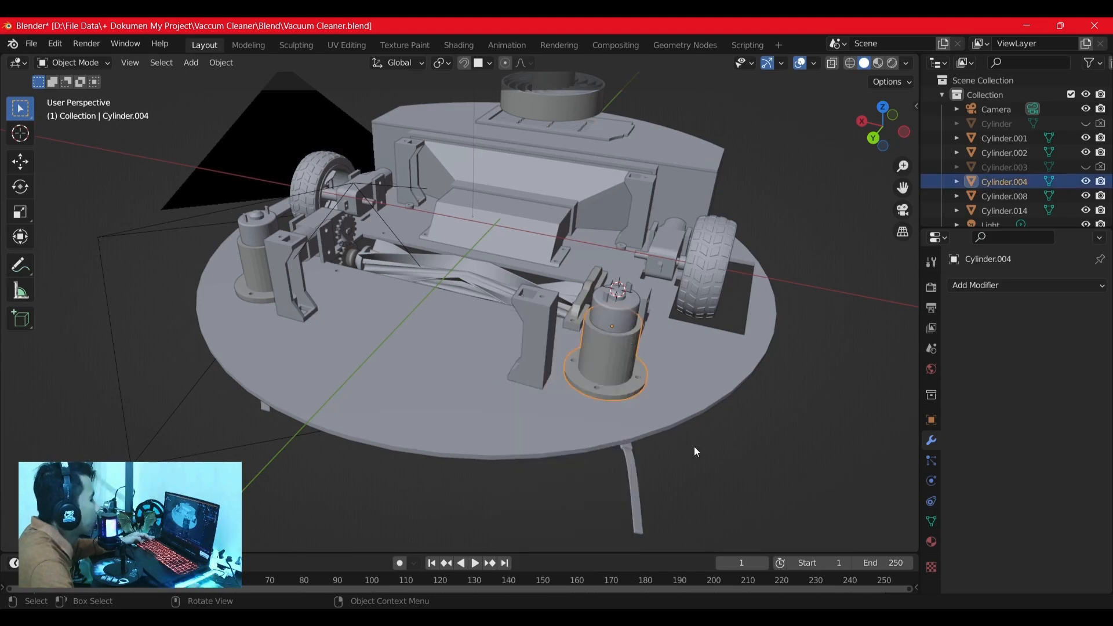
pyautogui.scroll(4, 650, 352)
pyautogui.press('KP_Decimal')
pyautogui.rightClick(557, 235)
pyautogui.click(544, 242)
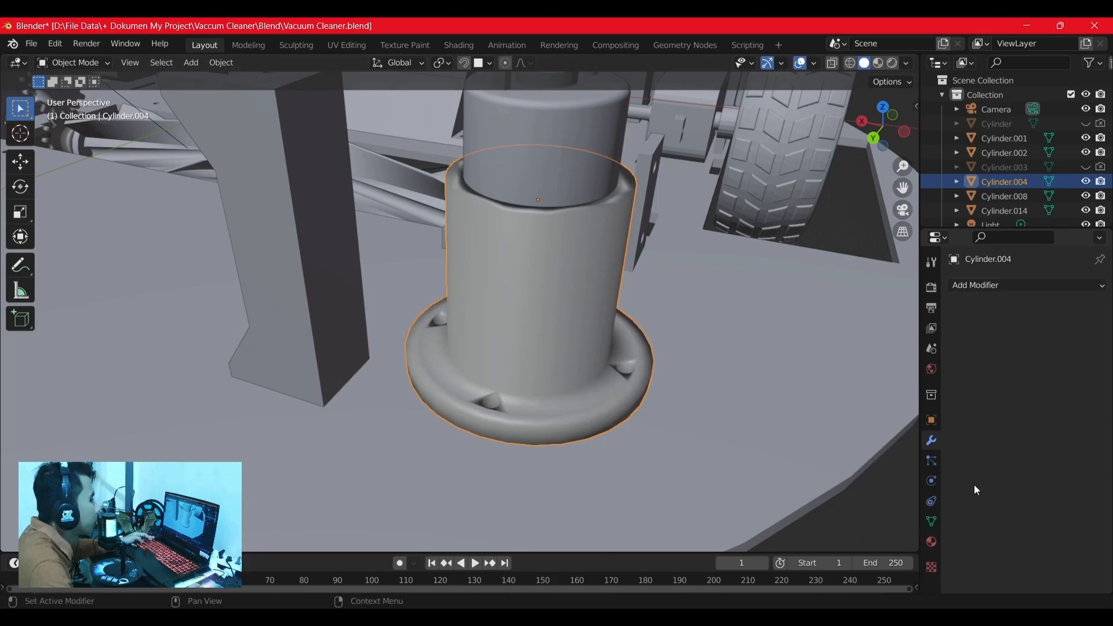
pyautogui.click(939, 522)
pyautogui.scroll(-1, 968, 557)
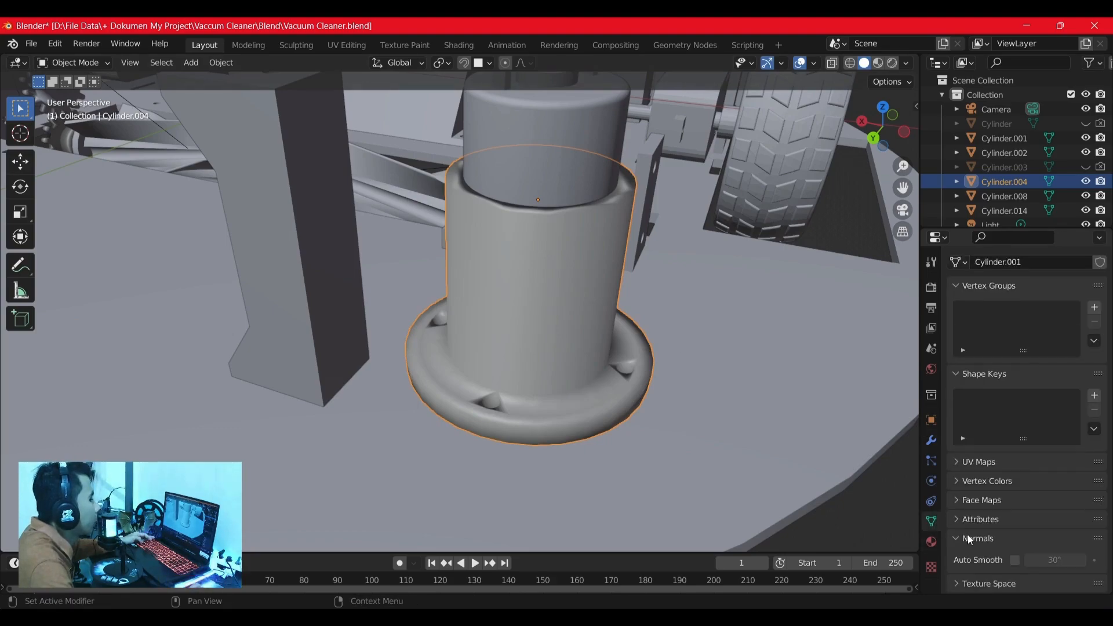
pyautogui.click(1014, 563)
pyautogui.scroll(5, 559, 264)
pyautogui.moveTo(559, 264); pyautogui.dragTo(525, 256, button='middle')
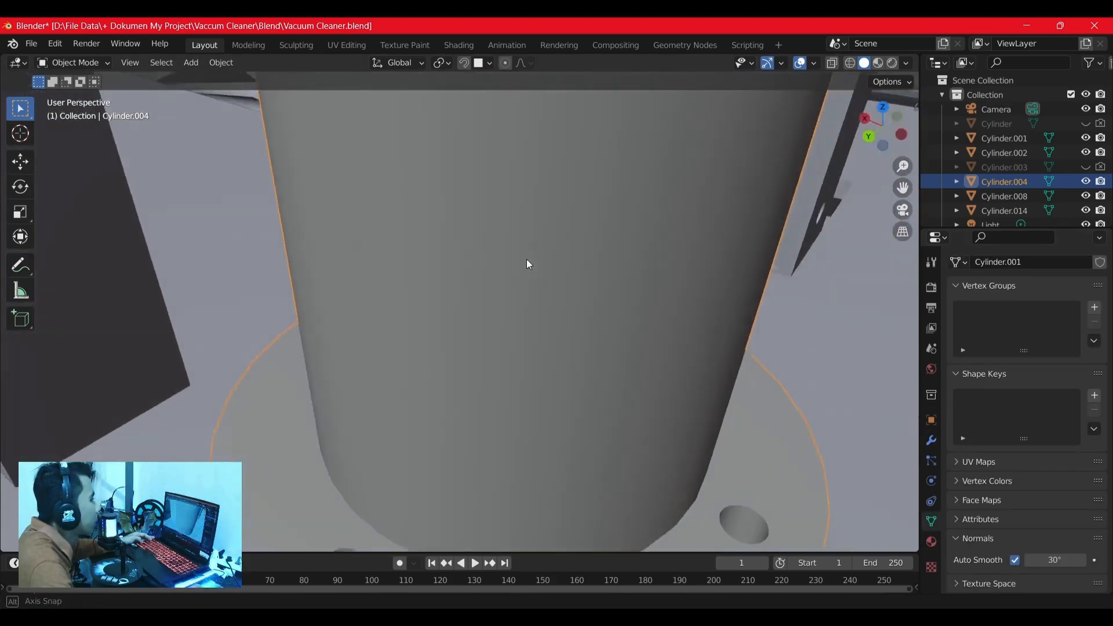
# Step: Shade the original motor holder on the opposite side smooth and enable Auto Smooth at 30°
pyautogui.scroll(-8, 419, 240)
pyautogui.moveTo(418, 239); pyautogui.dragTo(514, 311, button='middle')
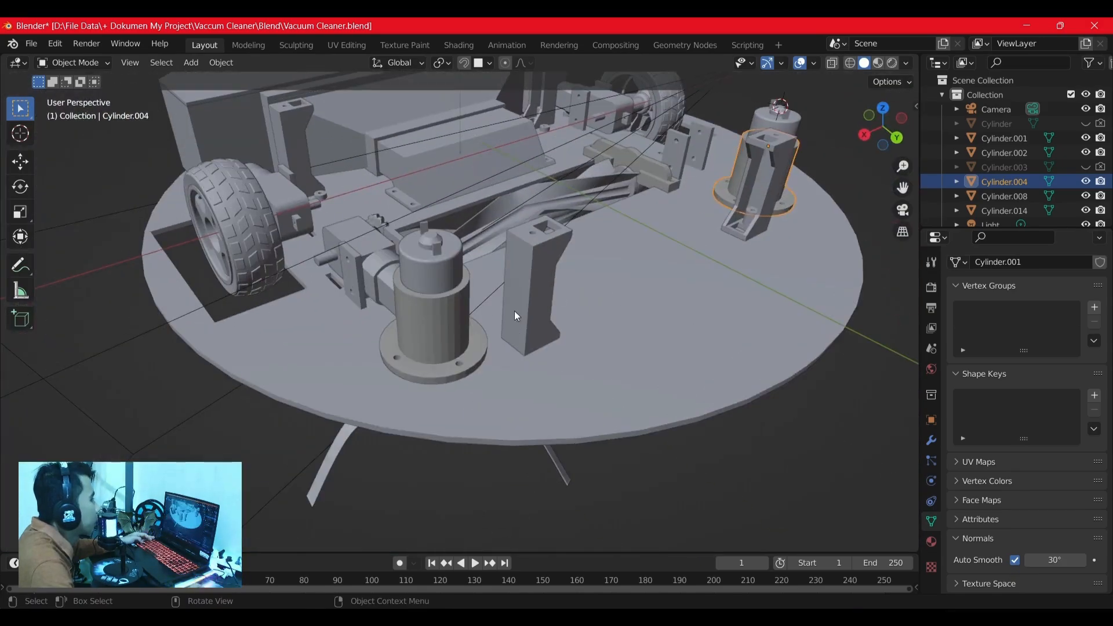
pyautogui.click(443, 315)
pyautogui.rightClick(443, 315)
pyautogui.click(444, 314)
pyautogui.click(1015, 560)
pyautogui.click(796, 484)
pyautogui.moveTo(795, 484); pyautogui.dragTo(661, 369, button='middle')
pyautogui.click(661, 369)
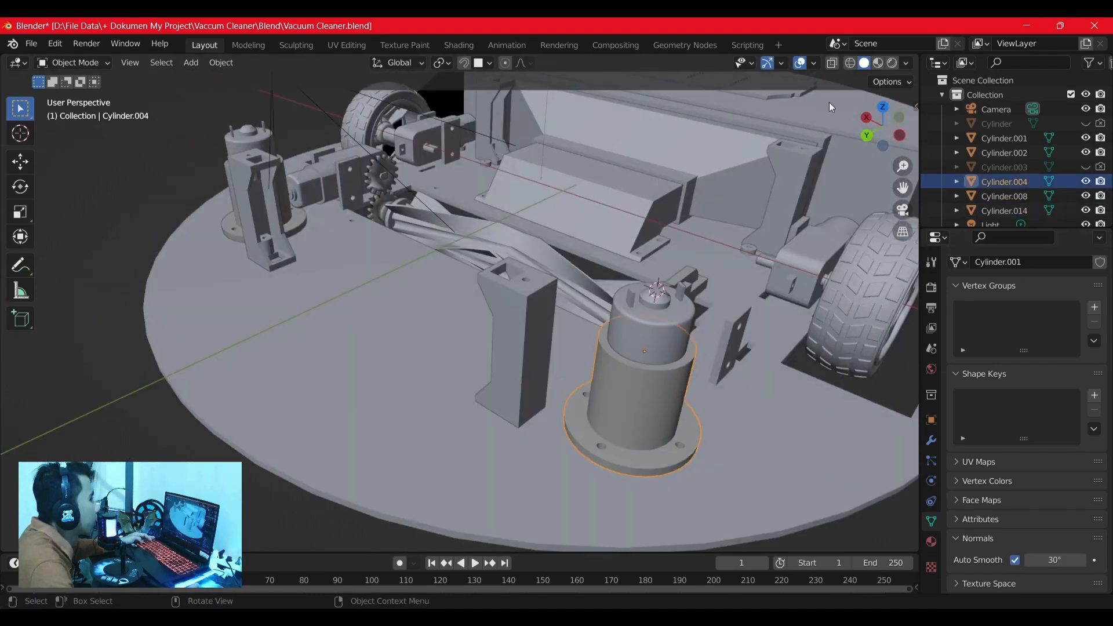
# Step: Switch to Material Preview display and set the base color of the large gear's Shape.005 material to near-white
pyautogui.click(878, 63)
pyautogui.scroll(5, 321, 192)
pyautogui.keyDown('shift'); pyautogui.moveTo(322, 193); pyautogui.dragTo(513, 297, button='middle'); pyautogui.keyUp('shift')
pyautogui.scroll(4, 371, 261)
pyautogui.moveTo(355, 261)
pyautogui.keyDown('shift'); pyautogui.mouseDown(button='middle')
pyautogui.moveTo(406, 306)
pyautogui.moveTo(349, 276)
pyautogui.mouseUp(button='middle'); pyautogui.keyUp('shift')
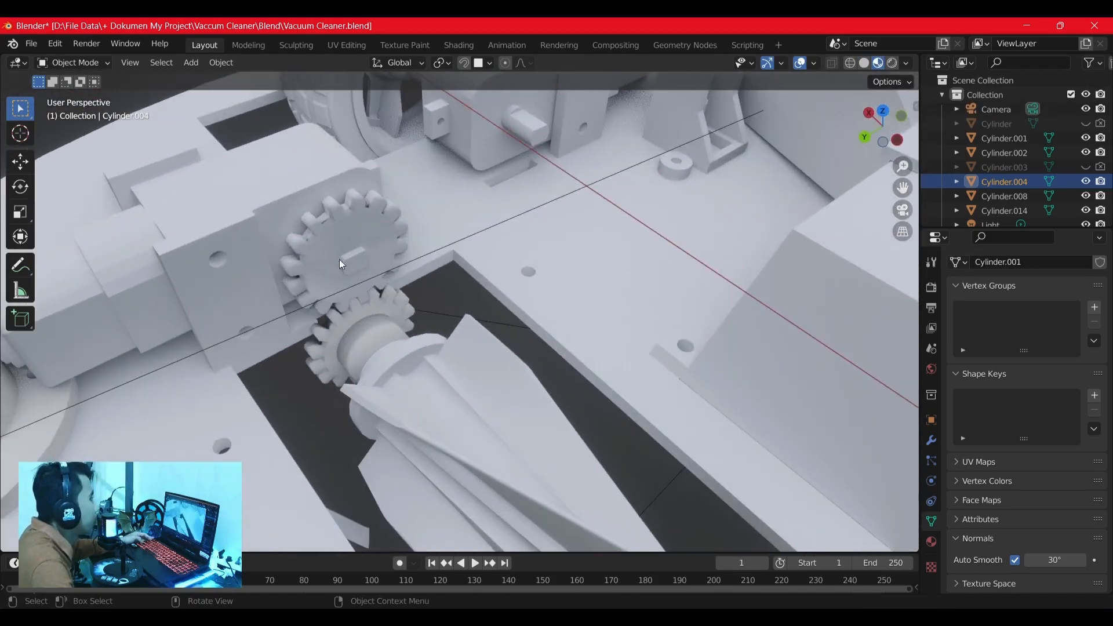
pyautogui.click(328, 234)
pyautogui.click(932, 541)
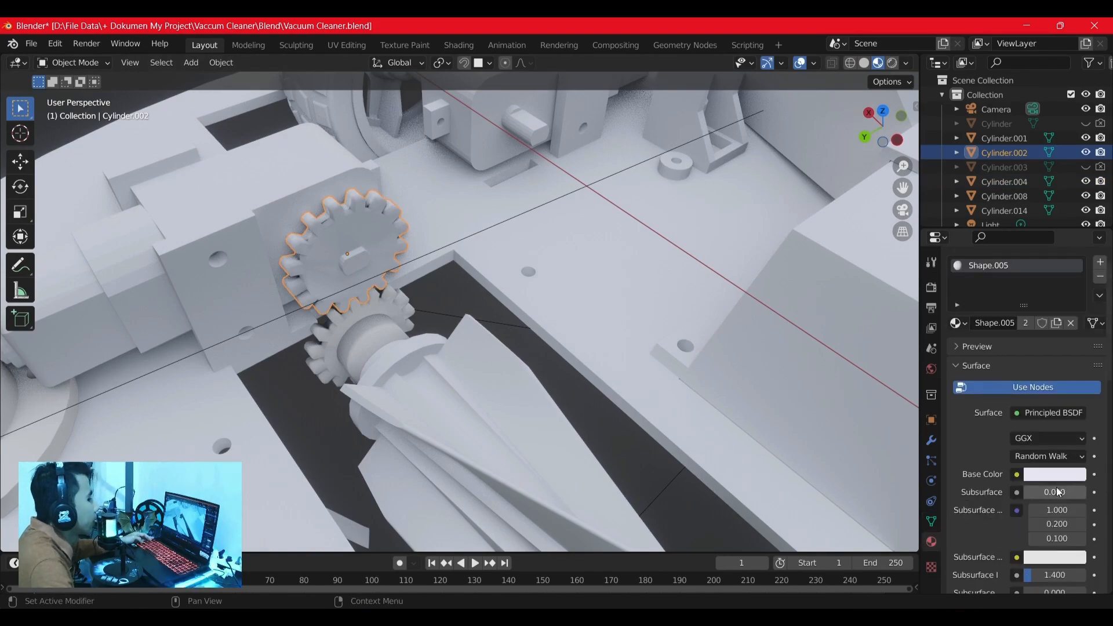
pyautogui.click(1038, 476)
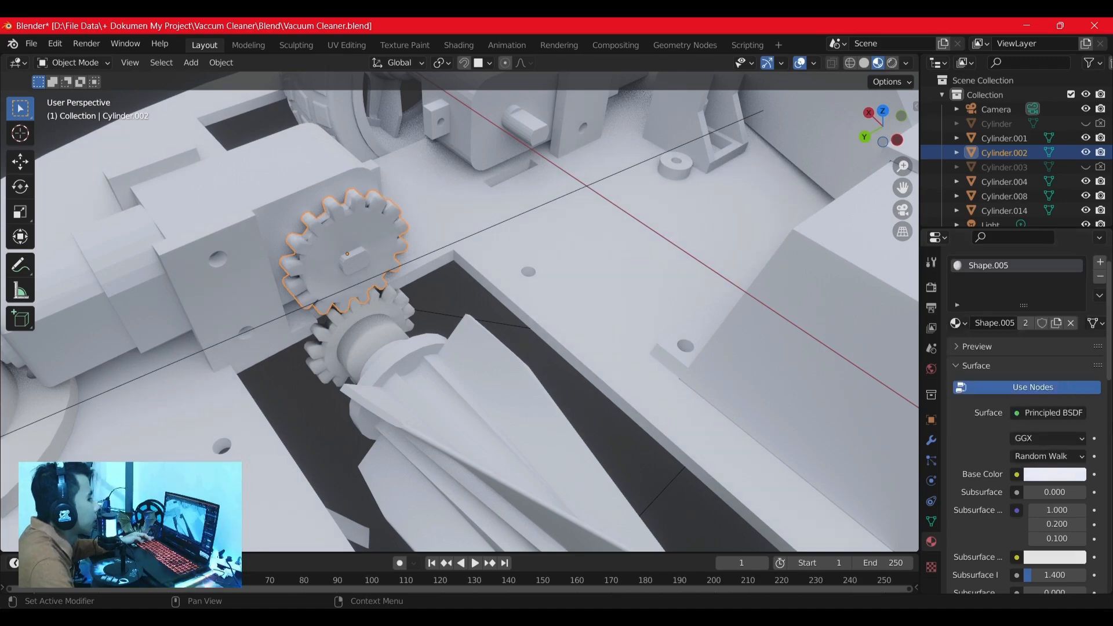
# Step: Set the large gear material's Metallic to 1, Specular to 1 and Roughness to 0.3
pyautogui.scroll(-6, 1020, 377)
pyautogui.scroll(-1, 1051, 447)
pyautogui.click(1049, 427)
pyautogui.write('1')
pyautogui.press('Return')
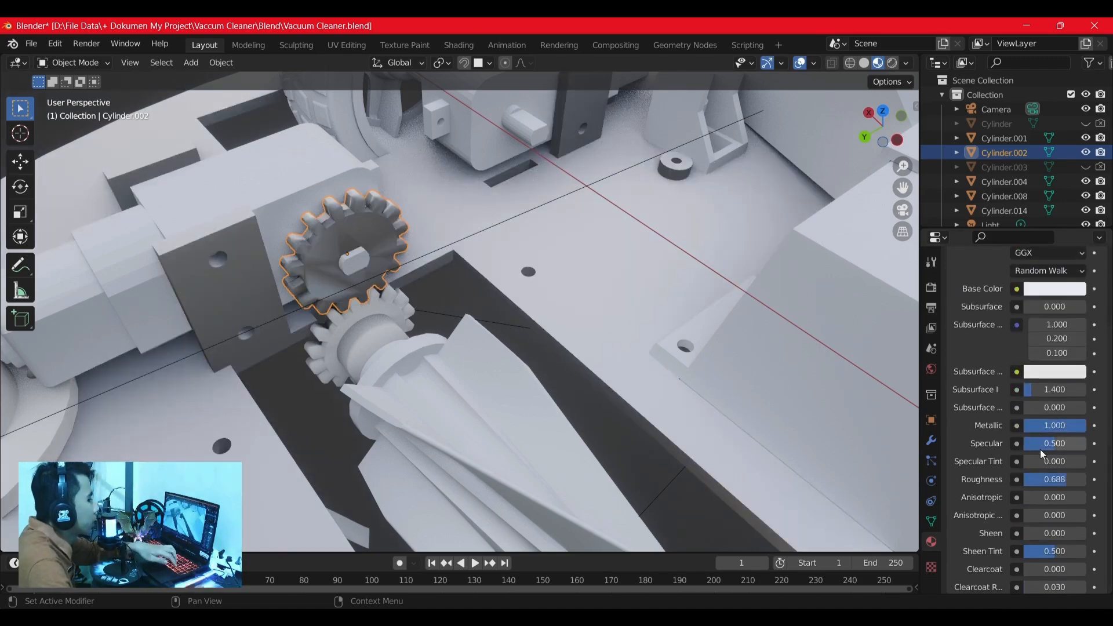
pyautogui.click(1053, 480)
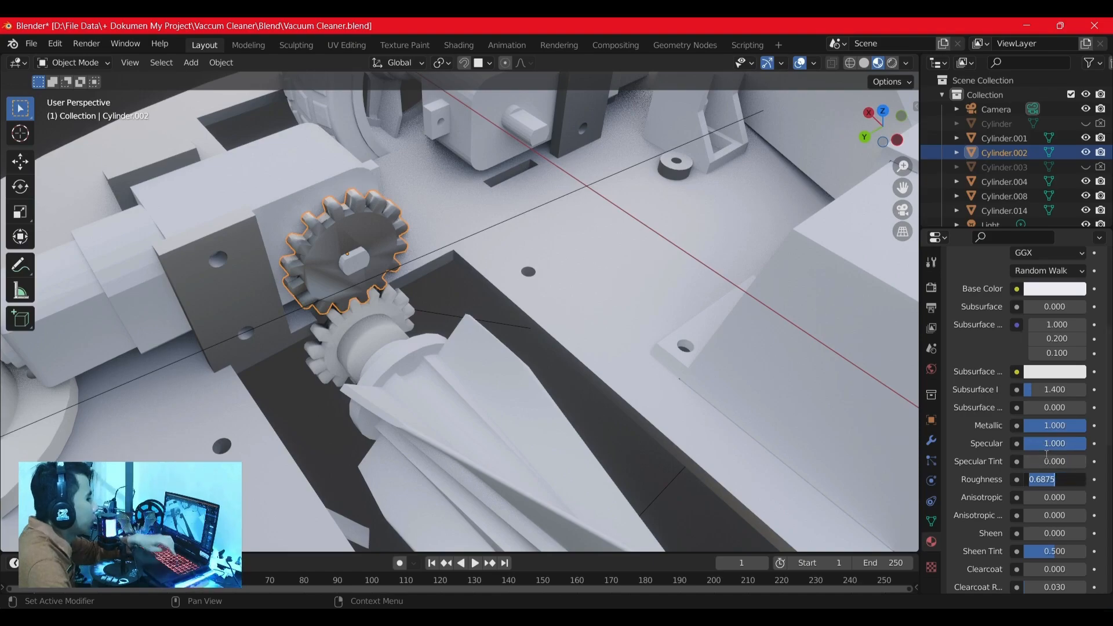
pyautogui.write('0.3')
pyautogui.press('Return')
# Step: Remove the material slot that the base plate shares with the large gear
pyautogui.scroll(-5, 304, 266)
pyautogui.moveTo(371, 272); pyautogui.dragTo(473, 285, button='middle')
pyautogui.click(465, 255)
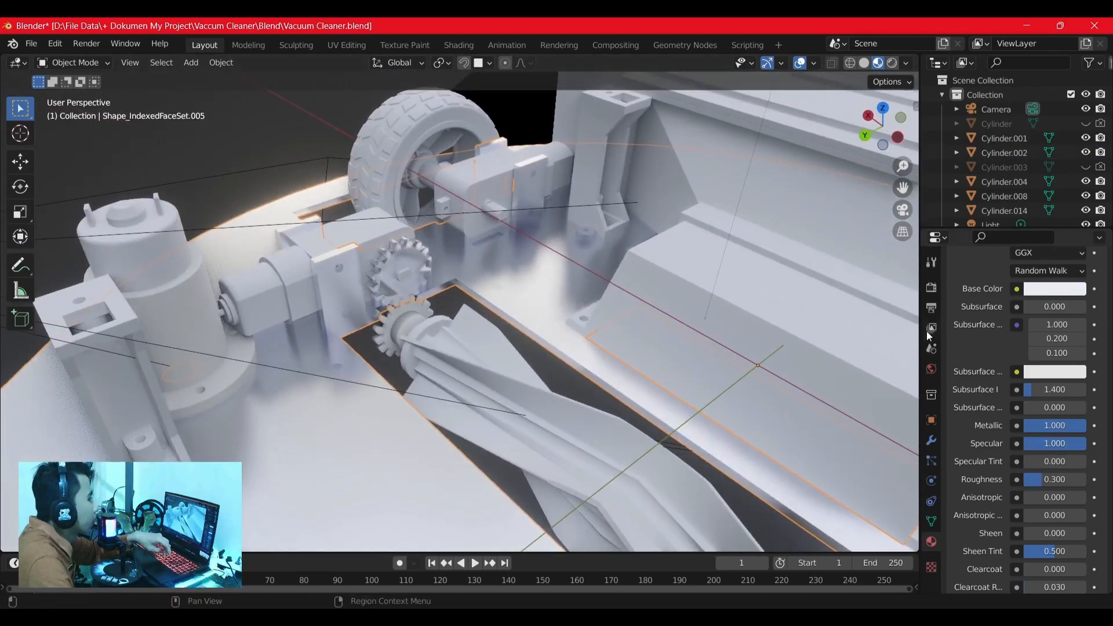
pyautogui.scroll(5, 419, 277)
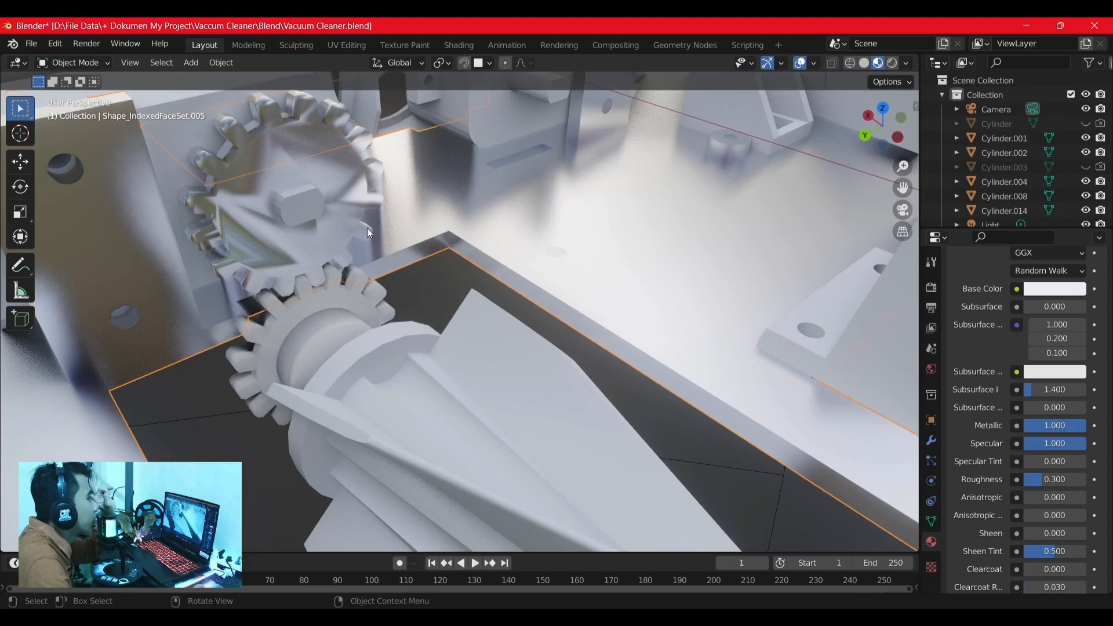
pyautogui.click(323, 183)
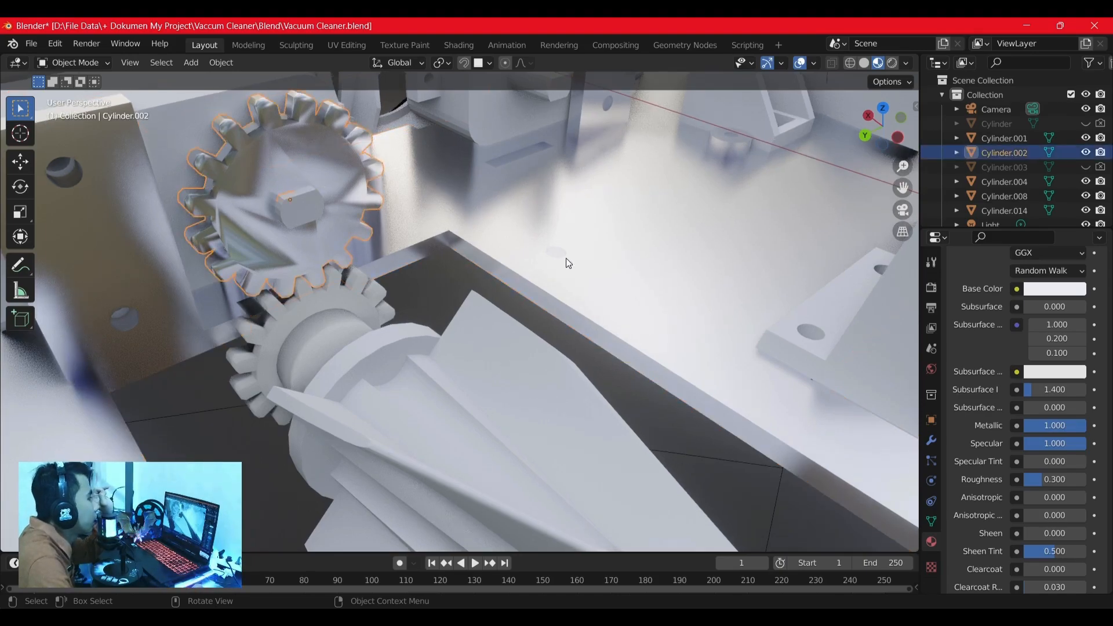
pyautogui.click(632, 285)
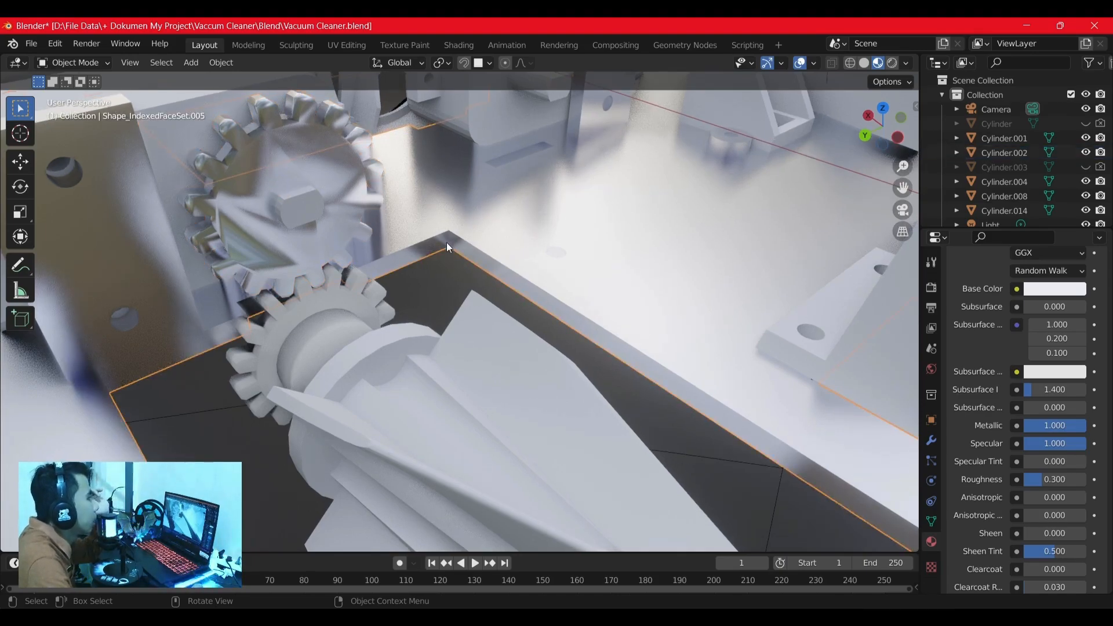
pyautogui.scroll(8, 1093, 354)
pyautogui.click(1100, 301)
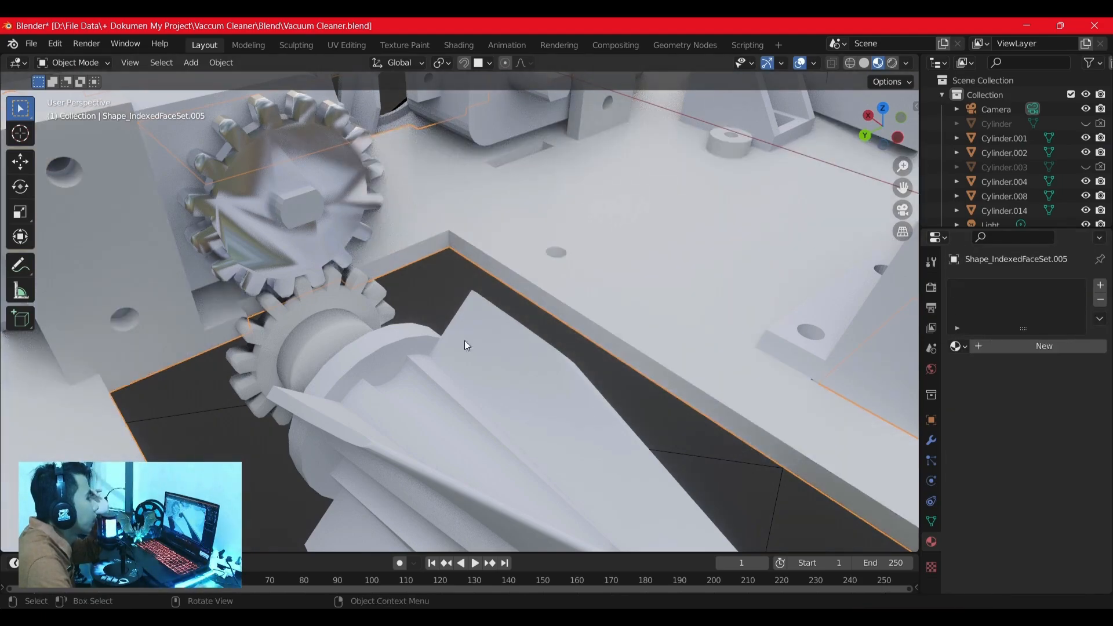
# Step: Link the large gear's Shape.005 material to the small gear that meshes with it
pyautogui.moveTo(441, 284); pyautogui.dragTo(471, 286, button='middle')
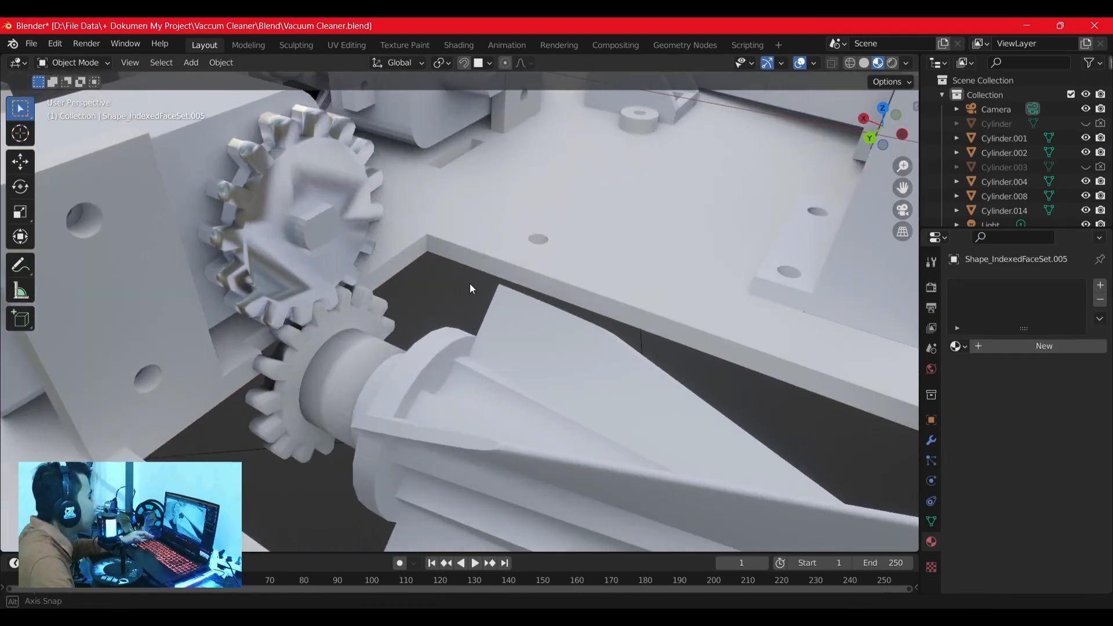
pyautogui.click(346, 323)
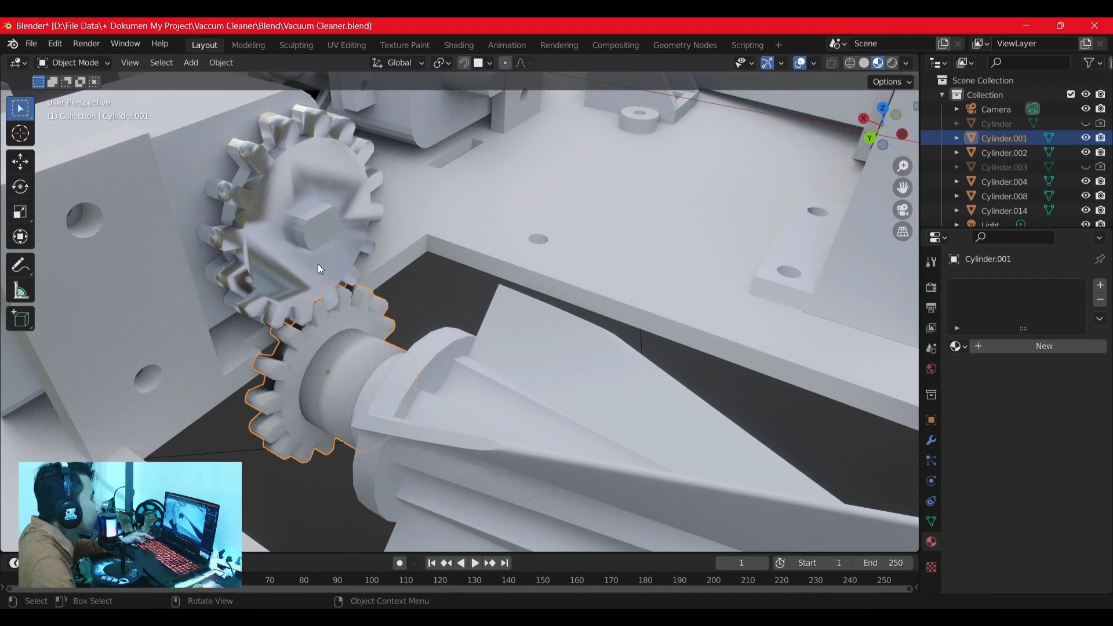
pyautogui.click(341, 269)
pyautogui.click(361, 314)
pyautogui.keyDown('shift'); pyautogui.click(326, 249); pyautogui.keyUp('shift')
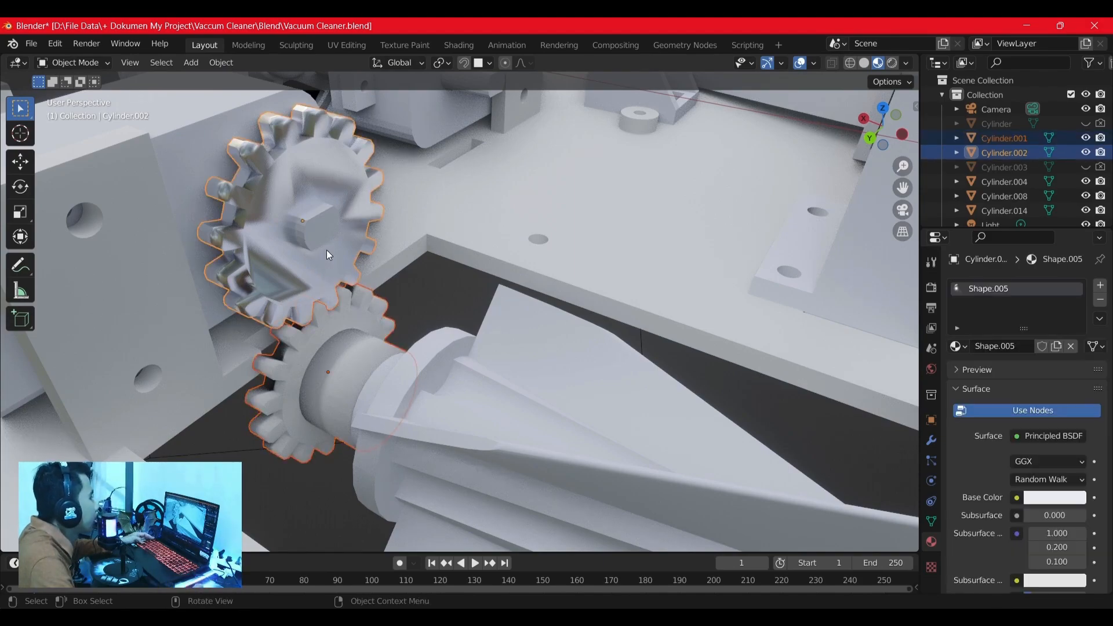
pyautogui.hotkey('ctrl', 'l')
pyautogui.click(325, 309)
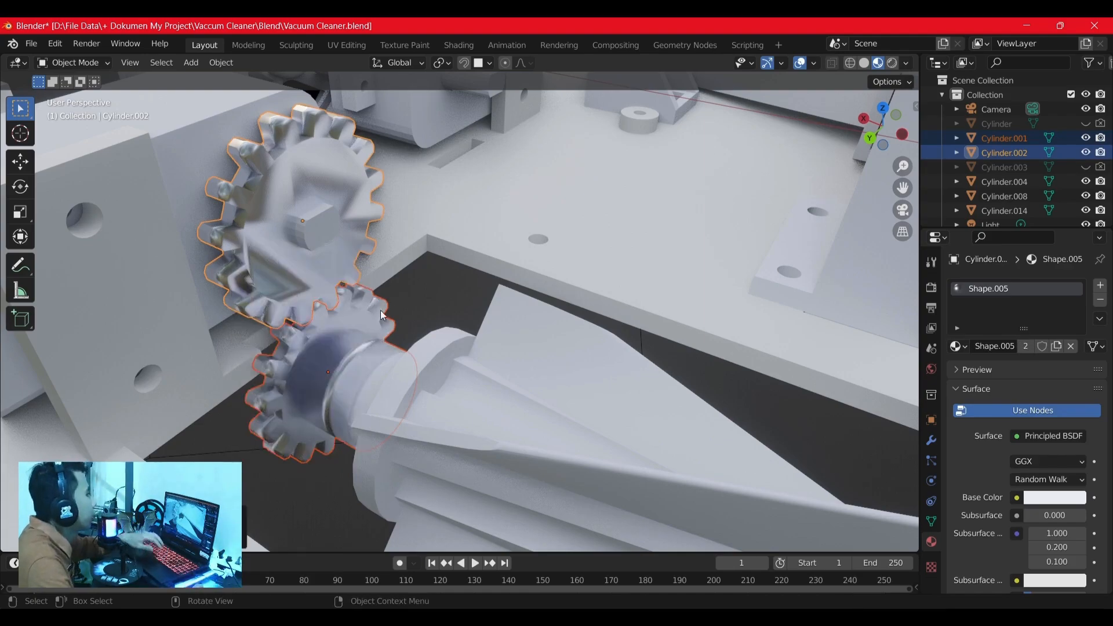
pyautogui.click(414, 310)
# Step: Shade the gear motor behind the large gear smooth and enable Auto Smooth at 30°
pyautogui.scroll(-2, 374, 375)
pyautogui.moveTo(374, 374); pyautogui.dragTo(432, 370, button='middle')
pyautogui.click(436, 240)
pyautogui.moveTo(438, 241); pyautogui.dragTo(458, 247, button='middle')
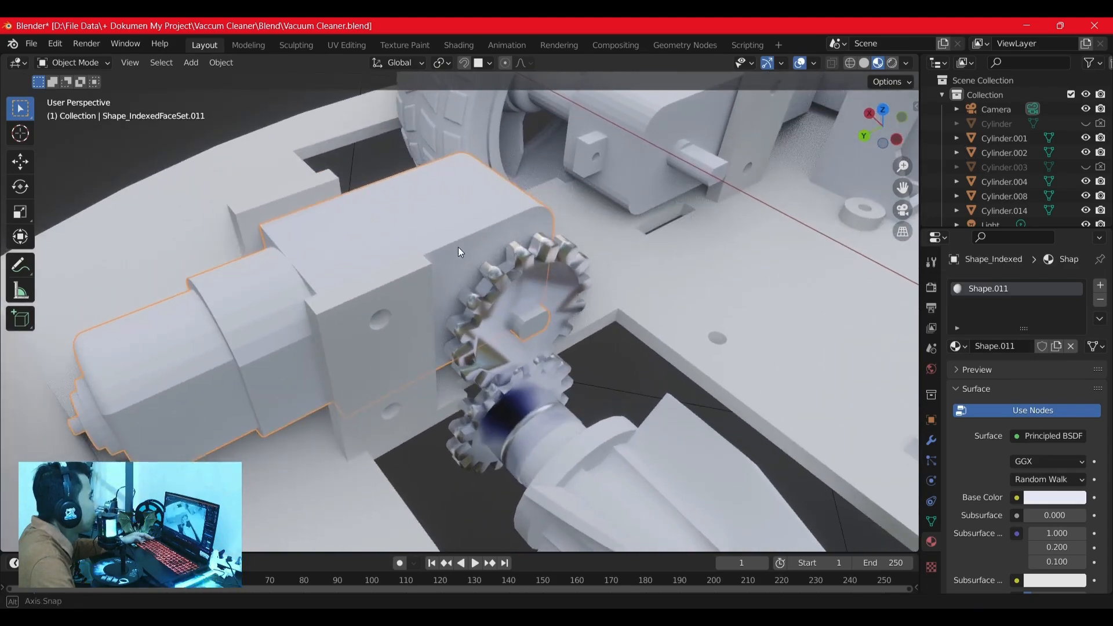
pyautogui.rightClick(447, 249)
pyautogui.click(447, 248)
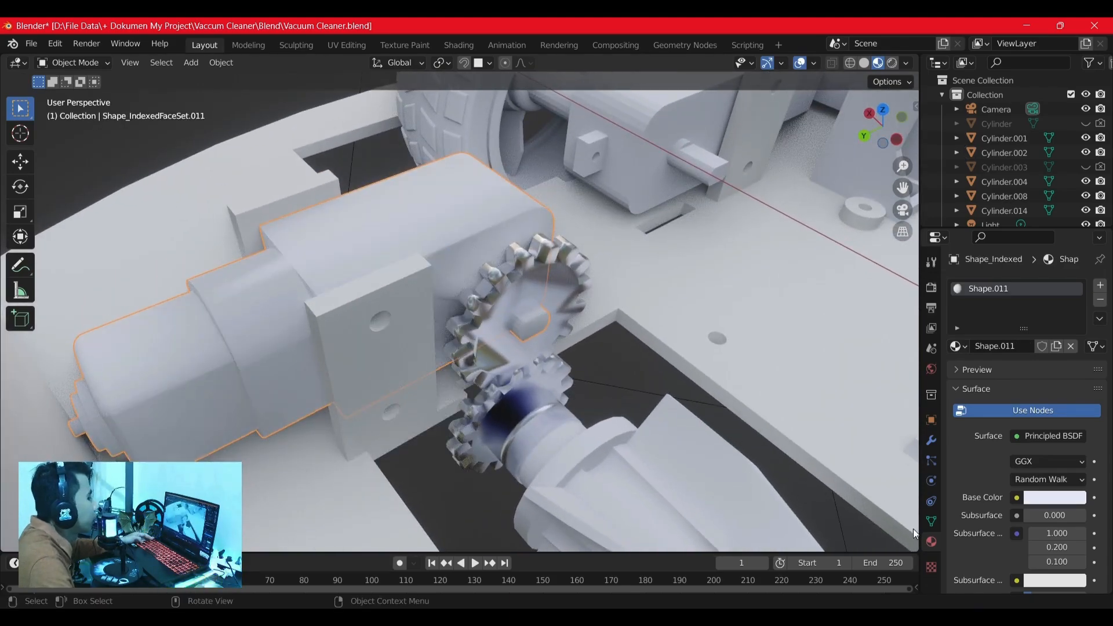
pyautogui.click(931, 522)
pyautogui.click(1015, 583)
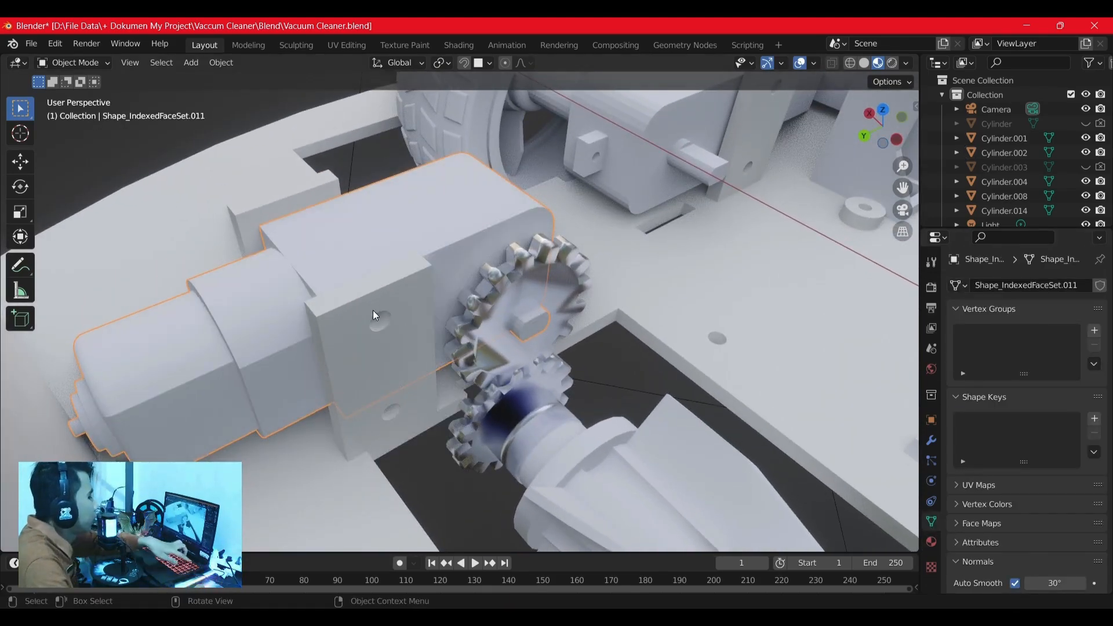
# Step: Isolate the gear motor and open its mesh for editing in the left orthographic view with nothing selected
pyautogui.press('KP_Divide')
pyautogui.moveTo(348, 237); pyautogui.dragTo(383, 250, button='middle')
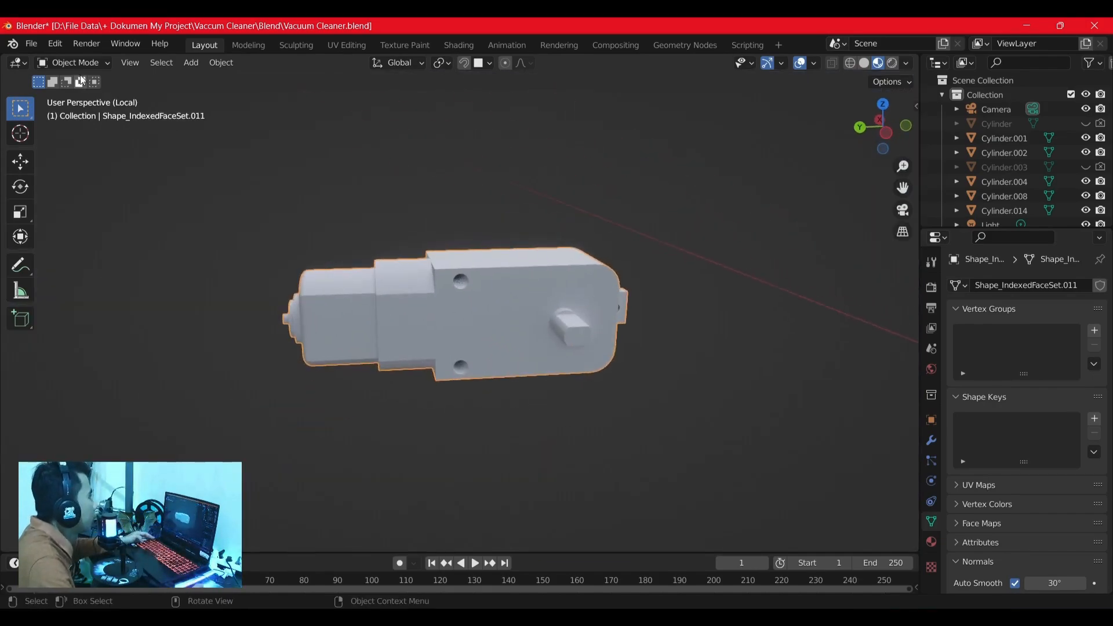
pyautogui.click(75, 65)
pyautogui.click(79, 96)
pyautogui.hotkey('alt', 'a')
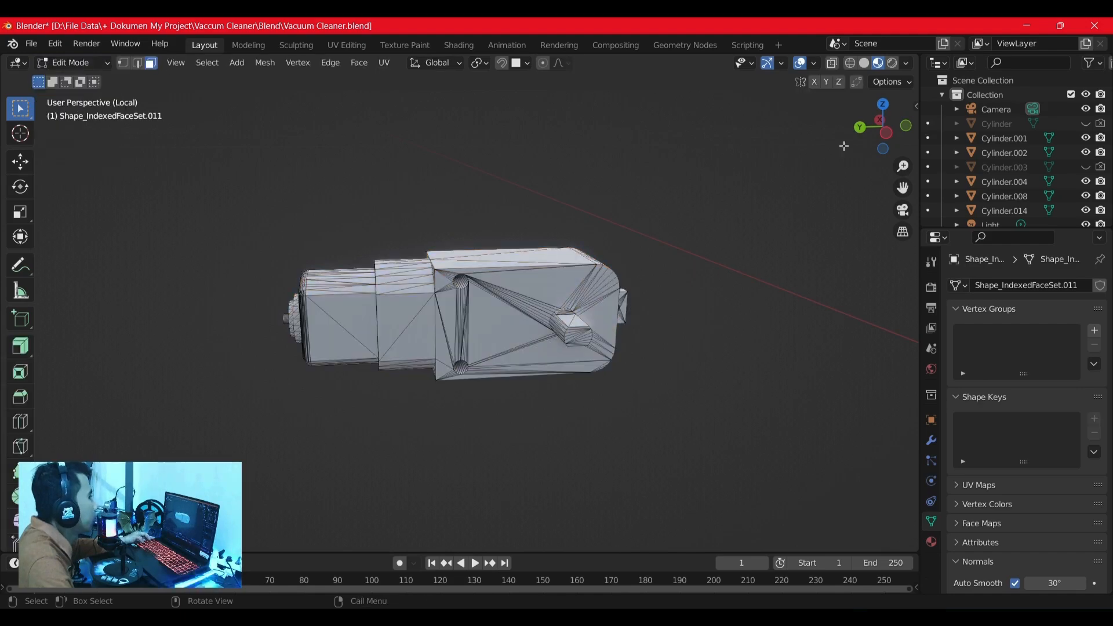
pyautogui.click(886, 133)
pyautogui.scroll(3, 490, 297)
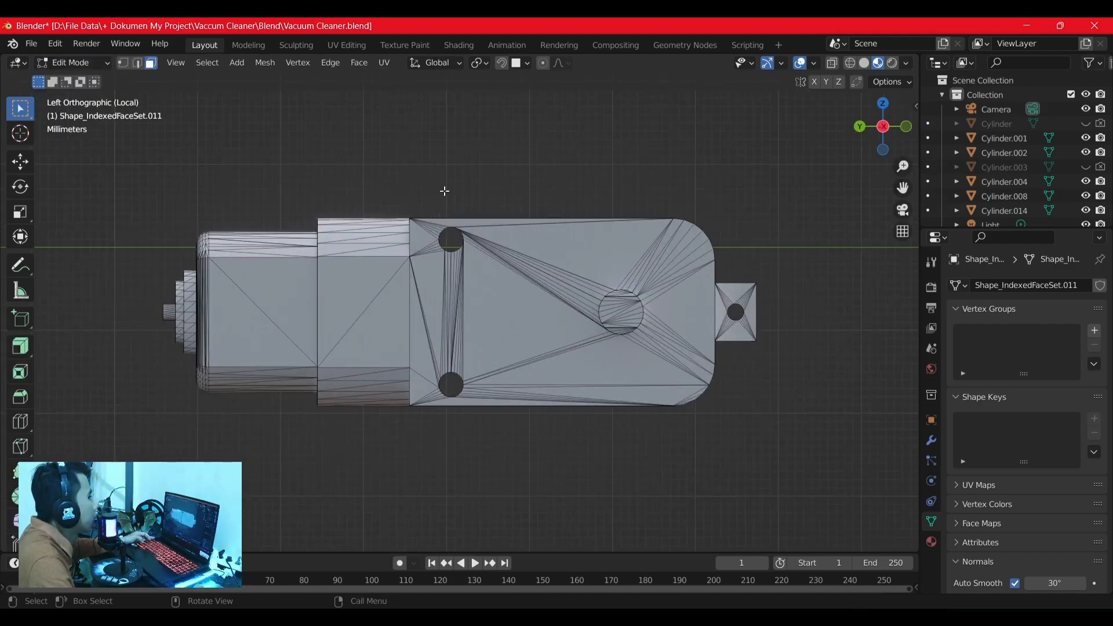
# Step: Set Metallic and Specular of the gear motor's Shape.011 material to 1
pyautogui.click(932, 542)
pyautogui.scroll(-6, 1052, 458)
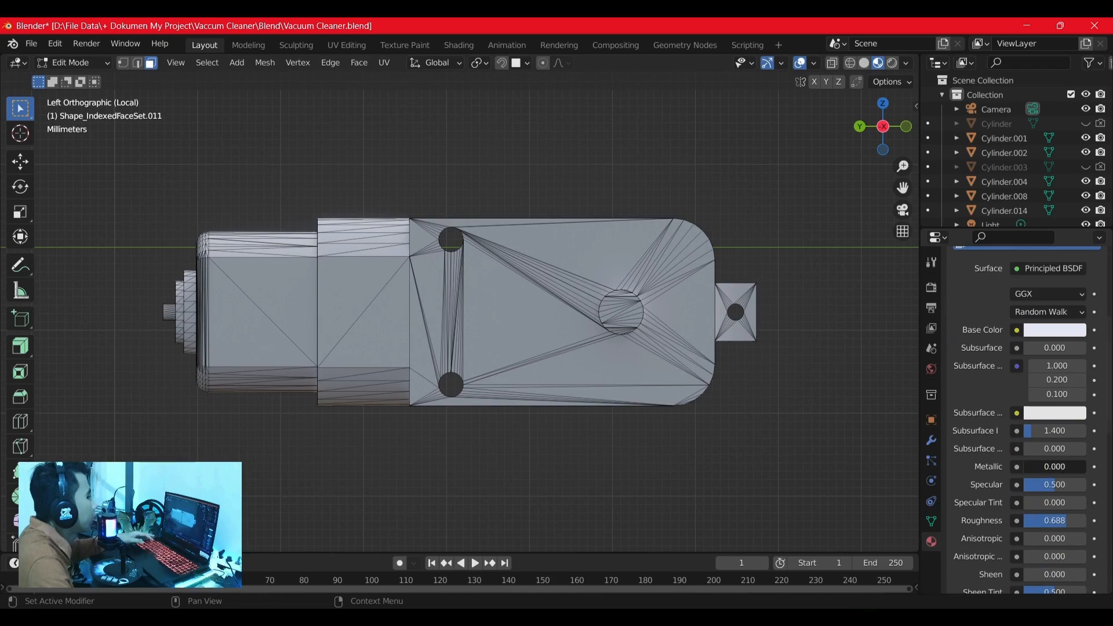
pyautogui.click(1053, 468)
pyautogui.write('1')
pyautogui.press('Return')
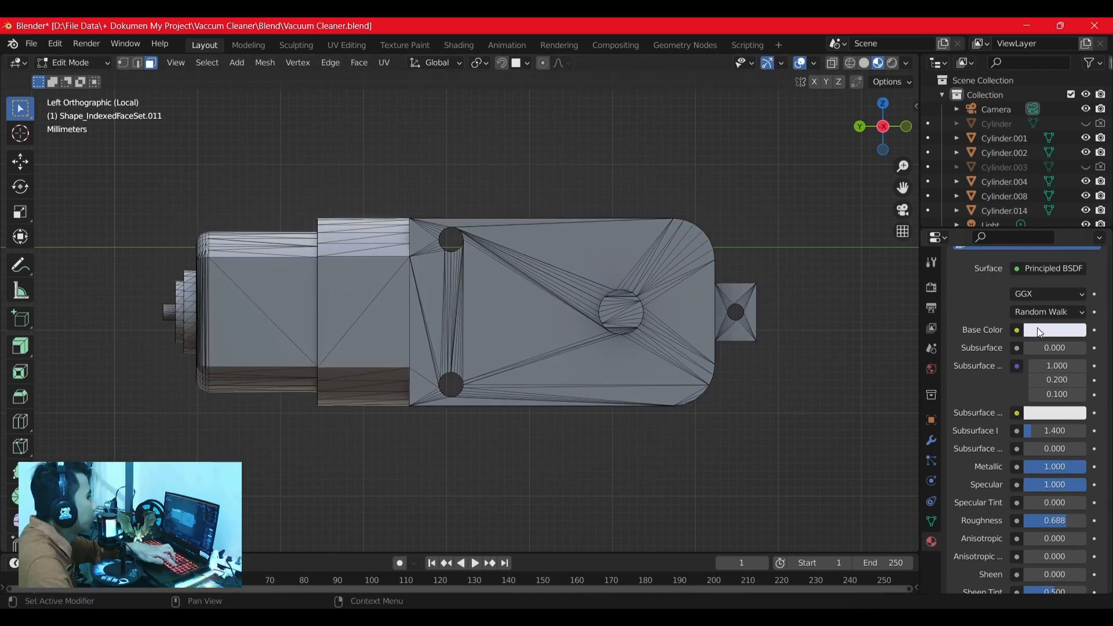
# Step: Select the gearbox faces through the mesh and add a second material with a yellow base color (H 0.168, S 0.998, V 0.8)
pyautogui.moveTo(383, 185); pyautogui.dragTo(642, 219)
pyautogui.hotkey('alt', 'z')
pyautogui.moveTo(365, 174); pyautogui.dragTo(777, 467)
pyautogui.scroll(10, 1060, 447)
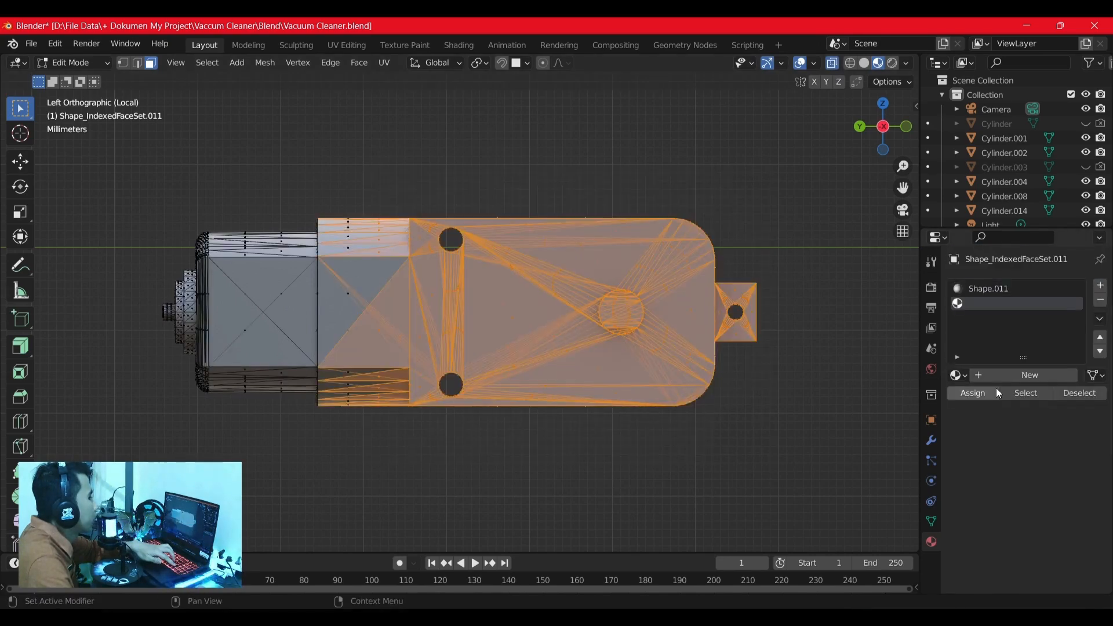
pyautogui.click(996, 378)
pyautogui.click(1018, 547)
pyautogui.click(1018, 545)
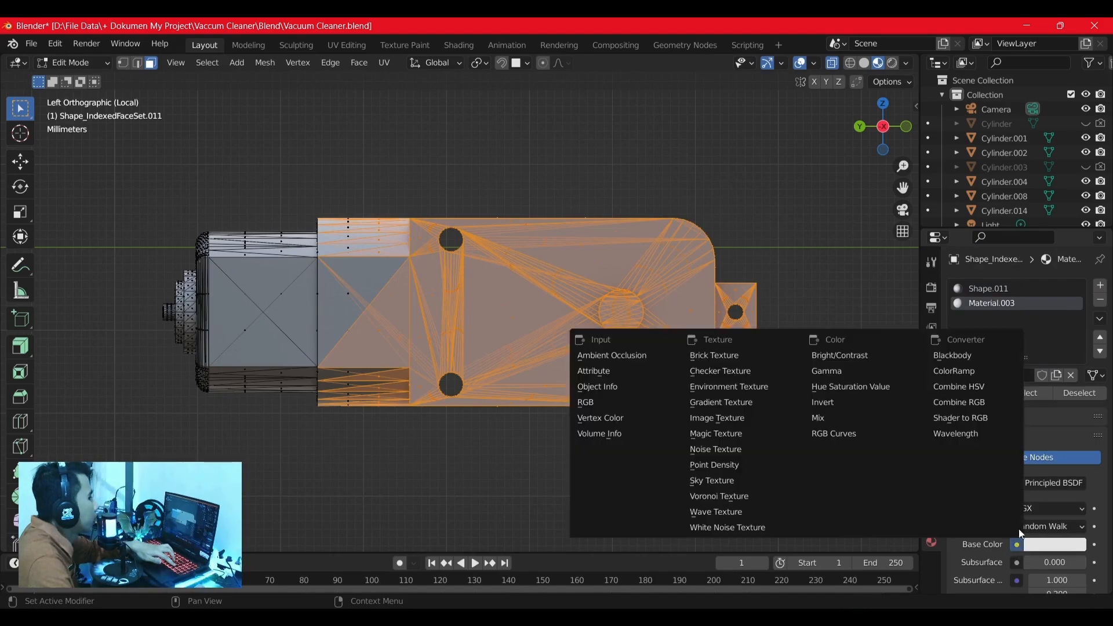
pyautogui.click(1035, 548)
pyautogui.click(966, 416)
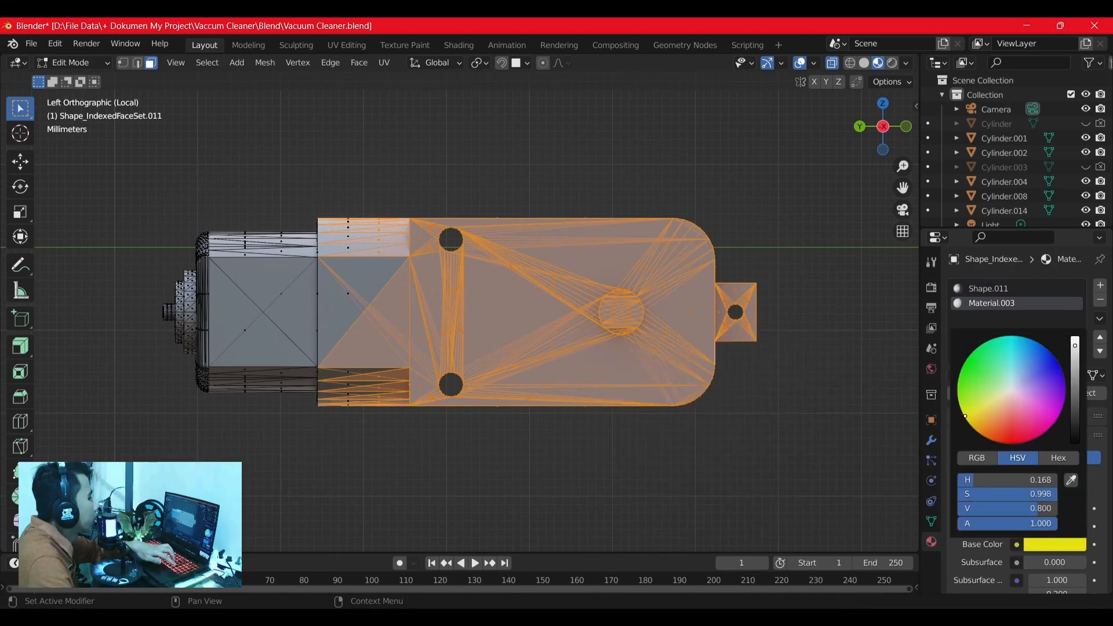
# Step: Adjust the yellow material's Specular and assign the material to all faces of the gearbox section, finishing in Object Mode
pyautogui.scroll(-8, 1065, 515)
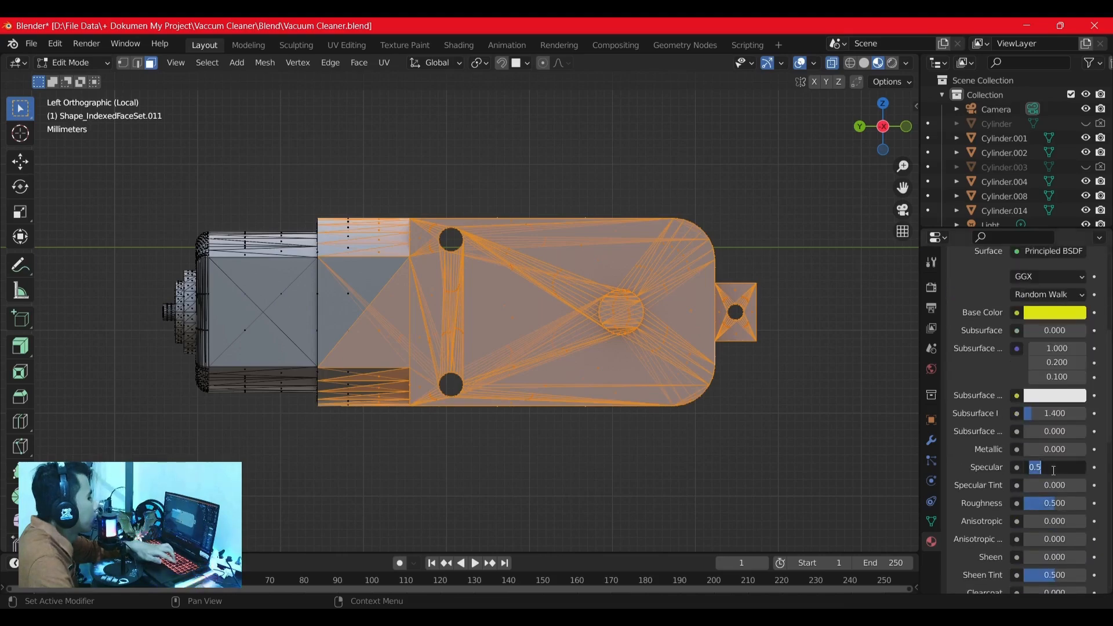
pyautogui.press('Return')
pyautogui.scroll(8, 1005, 408)
pyautogui.click(987, 393)
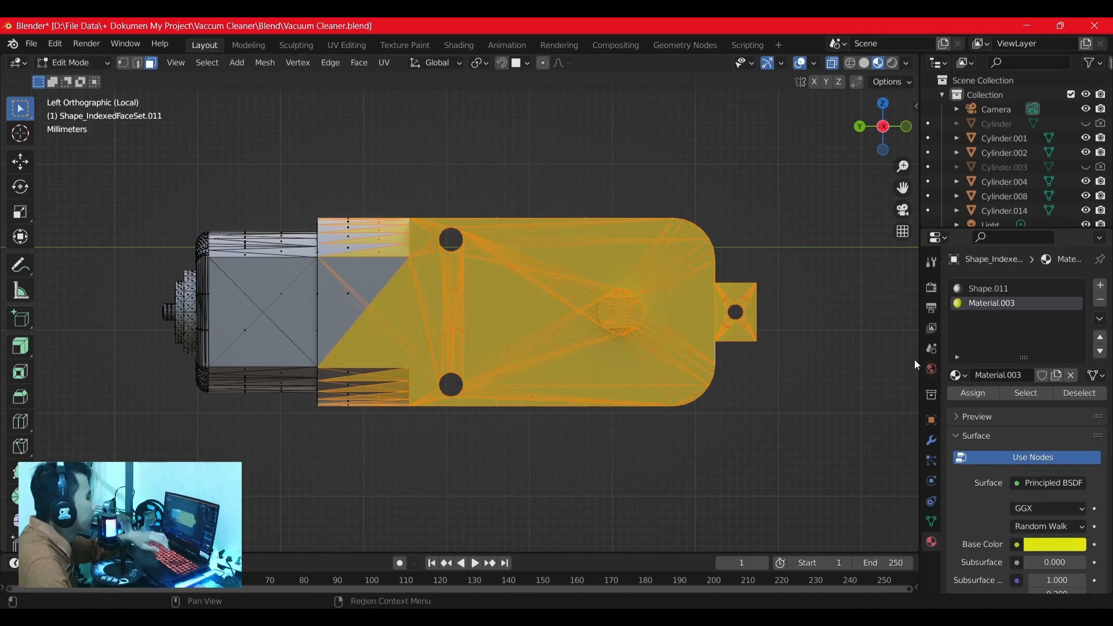
pyautogui.moveTo(340, 203); pyautogui.dragTo(398, 427)
pyautogui.click(977, 400)
pyautogui.click(511, 189)
pyautogui.click(832, 63)
pyautogui.moveTo(559, 212); pyautogui.dragTo(603, 255, button='middle')
pyautogui.click(72, 62)
pyautogui.click(92, 80)
# Step: Set the Roughness of the motor's Shape.011 material to 0.3 and bring the rest of the robot back into view
pyautogui.moveTo(356, 262); pyautogui.dragTo(350, 312, button='middle')
pyautogui.click(350, 311)
pyautogui.click(1003, 288)
pyautogui.scroll(-4, 1004, 325)
pyautogui.scroll(-8, 1026, 406)
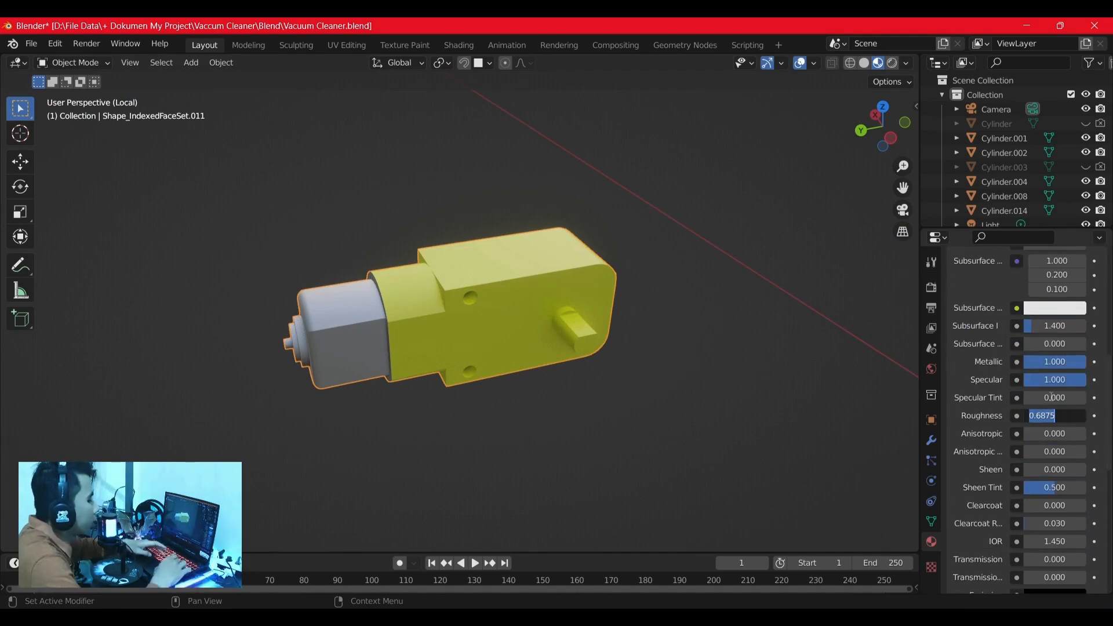
pyautogui.write('0.3')
pyautogui.press('Return')
pyautogui.click(343, 213)
pyautogui.press('KP_Divide')
# Step: Unhide the roller bracket Cylinder.003, shade it smooth and enable Auto Smooth at 30°
pyautogui.moveTo(332, 172); pyautogui.dragTo(517, 347, button='middle')
pyautogui.scroll(-2, 481, 347)
pyautogui.scroll(-2, 517, 347)
pyautogui.scroll(3, 522, 348)
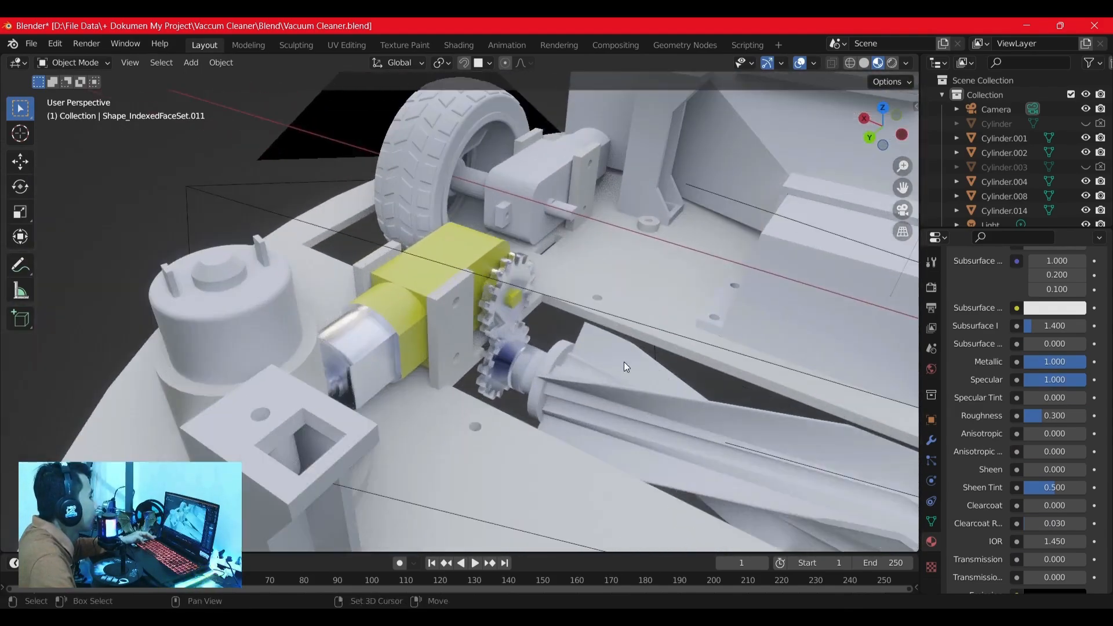
pyautogui.keyDown('shift'); pyautogui.moveTo(624, 362); pyautogui.dragTo(555, 323, button='middle'); pyautogui.keyUp('shift')
pyautogui.click(1086, 167)
pyautogui.click(446, 318)
pyautogui.rightClick(446, 318)
pyautogui.click(447, 315)
pyautogui.click(931, 522)
pyautogui.click(1016, 583)
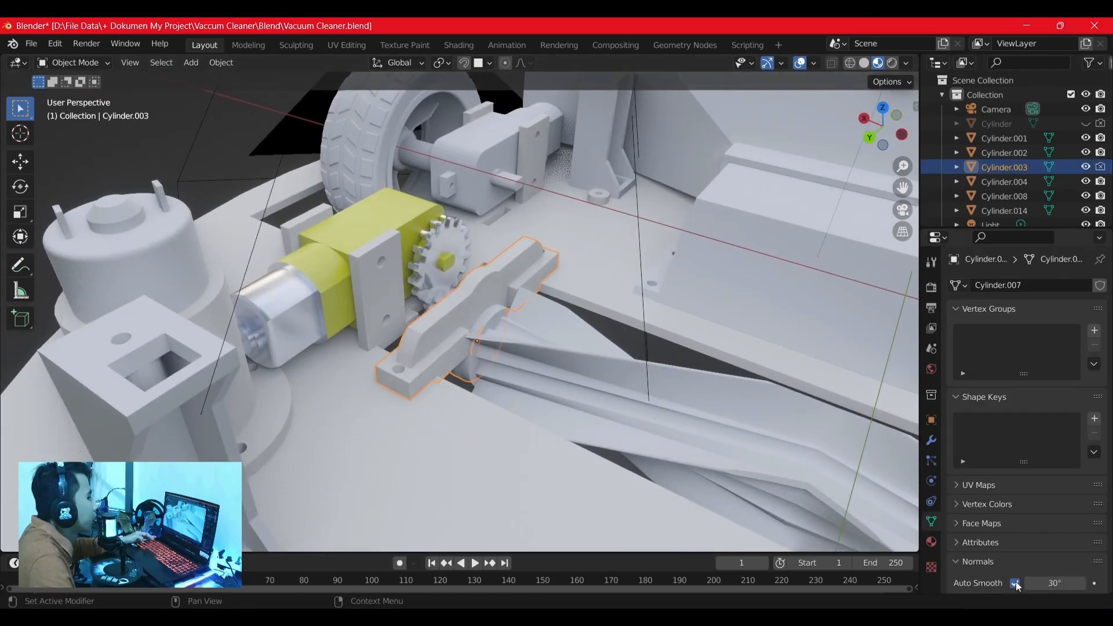
pyautogui.click(214, 167)
# Step: Give the roller bracket Cylinder.003 a new material with a saturated blue base color
pyautogui.click(464, 313)
pyautogui.moveTo(580, 341); pyautogui.dragTo(542, 338, button='middle')
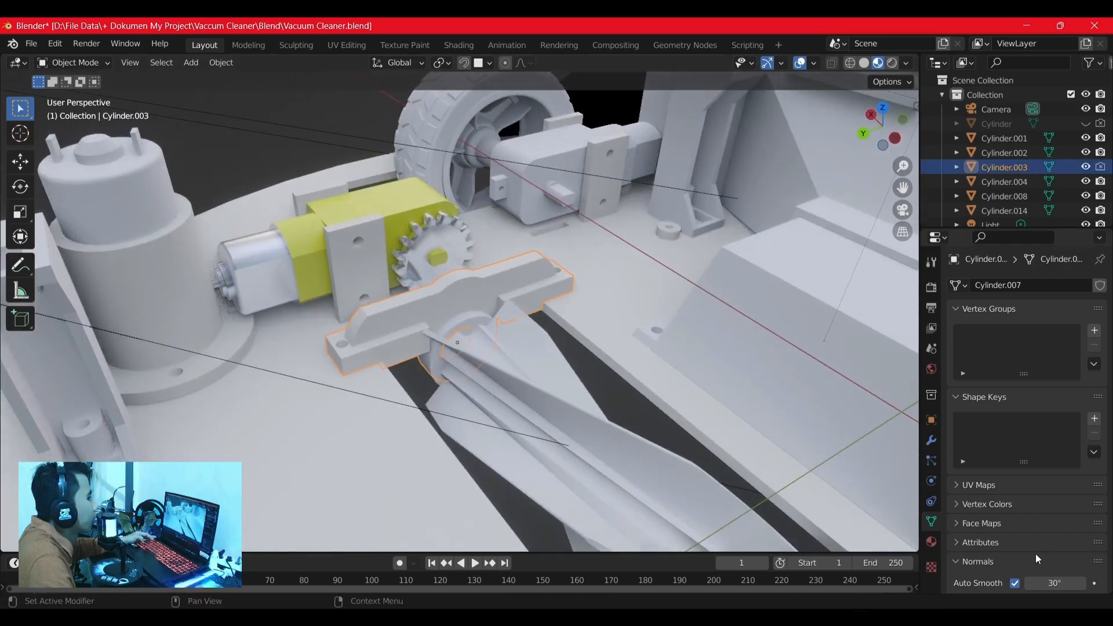
pyautogui.click(932, 541)
pyautogui.click(1059, 348)
pyautogui.click(1017, 497)
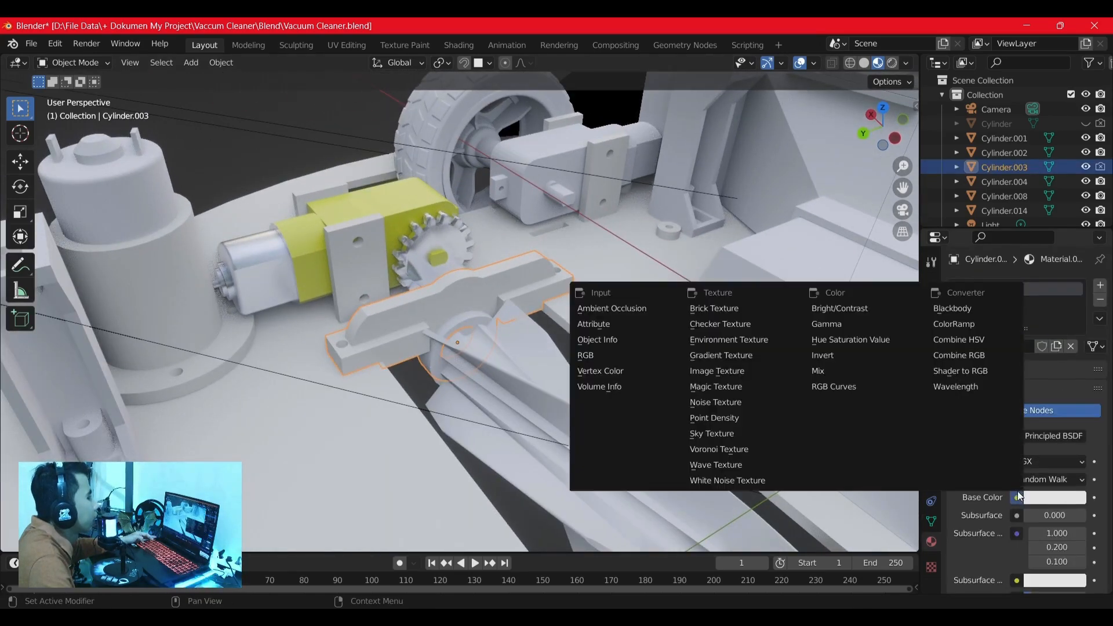
pyautogui.click(1055, 498)
pyautogui.click(1027, 299)
pyautogui.moveTo(1027, 300)
pyautogui.mouseDown()
pyautogui.moveTo(1014, 321)
pyautogui.moveTo(1032, 331)
pyautogui.moveTo(1050, 322)
pyautogui.mouseUp()
# Step: Set the blue bracket material's Specular to 1 and Roughness to 0.4
pyautogui.scroll(-4, 1024, 400)
pyautogui.scroll(-4, 1061, 458)
pyautogui.write('1')
pyautogui.press('Return')
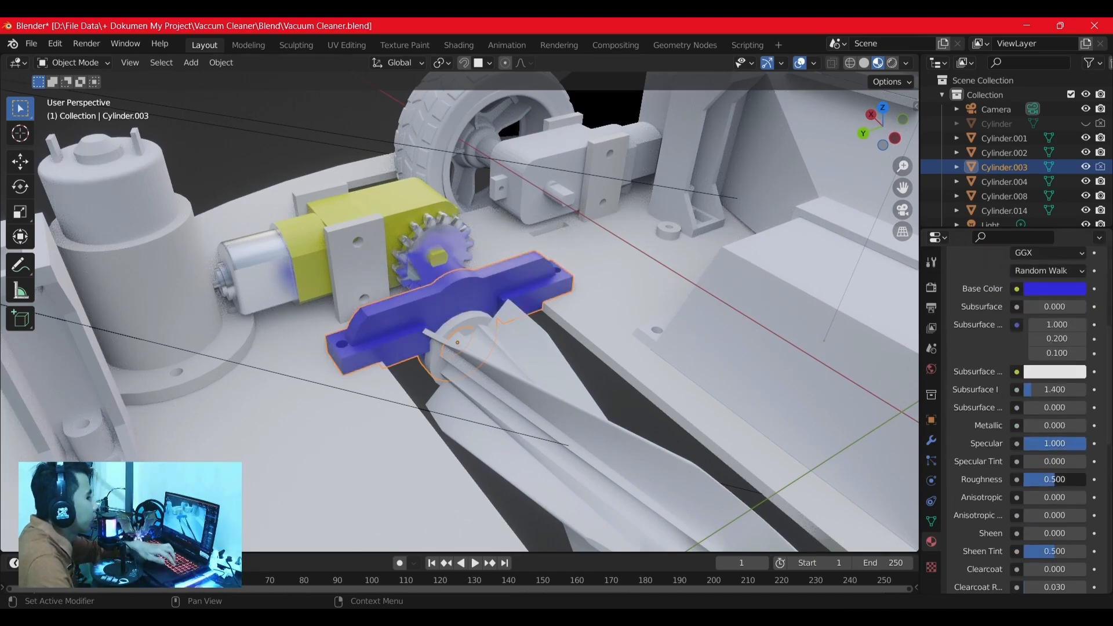
pyautogui.click(1058, 478)
pyautogui.write('0.4')
pyautogui.press('Return')
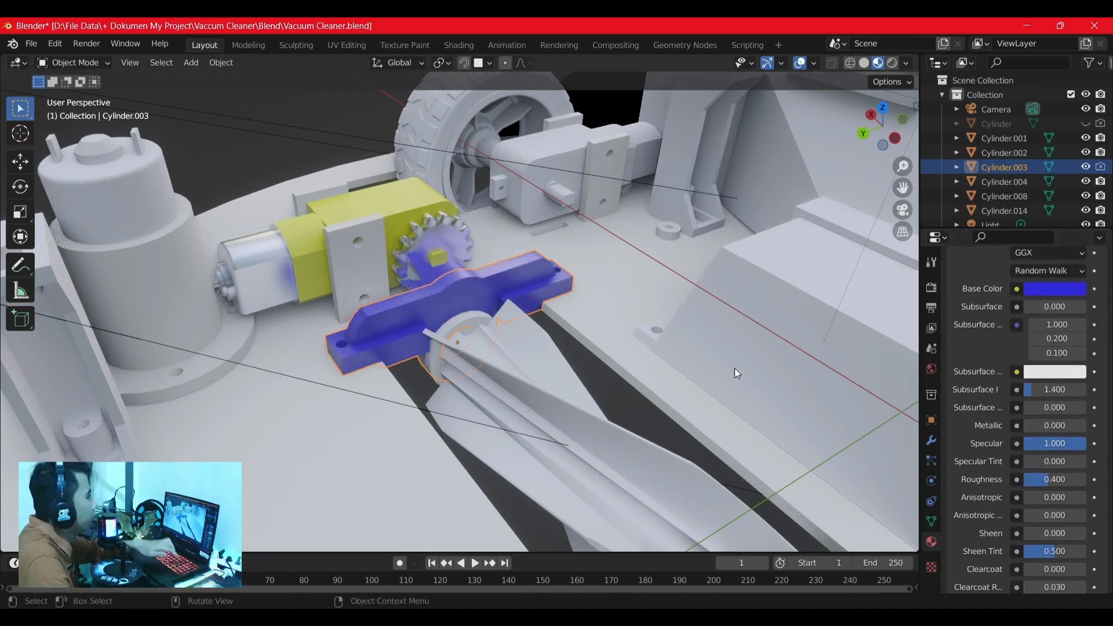
pyautogui.click(287, 141)
# Step: Shade the opposite roller bracket Cylinder.008 smooth and enable its Auto Smooth
pyautogui.scroll(-4, 545, 325)
pyautogui.moveTo(551, 327); pyautogui.dragTo(608, 355, button='middle')
pyautogui.click(857, 455)
pyautogui.rightClick(857, 455)
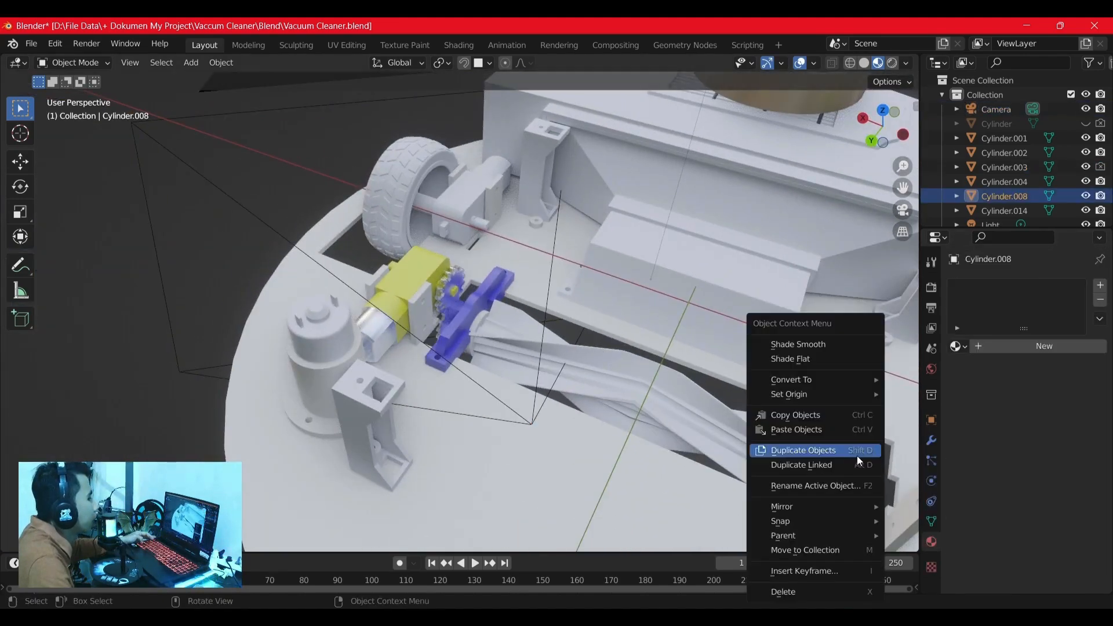
pyautogui.click(807, 345)
pyautogui.click(932, 522)
pyautogui.click(1015, 583)
# Step: Link the blue material of Cylinder.003 to the opposite roller bracket
pyautogui.keyDown('shift'); pyautogui.click(476, 302); pyautogui.keyUp('shift')
pyautogui.hotkey('ctrl', 'l')
pyautogui.click(467, 305)
pyautogui.click(284, 211)
# Step: Add a new separate material to the side-brush motor holder Cylinder.004 and open its base color for editing
pyautogui.scroll(-3, 742, 377)
pyautogui.moveTo(743, 377); pyautogui.dragTo(718, 357, button='middle')
pyautogui.scroll(5, 694, 412)
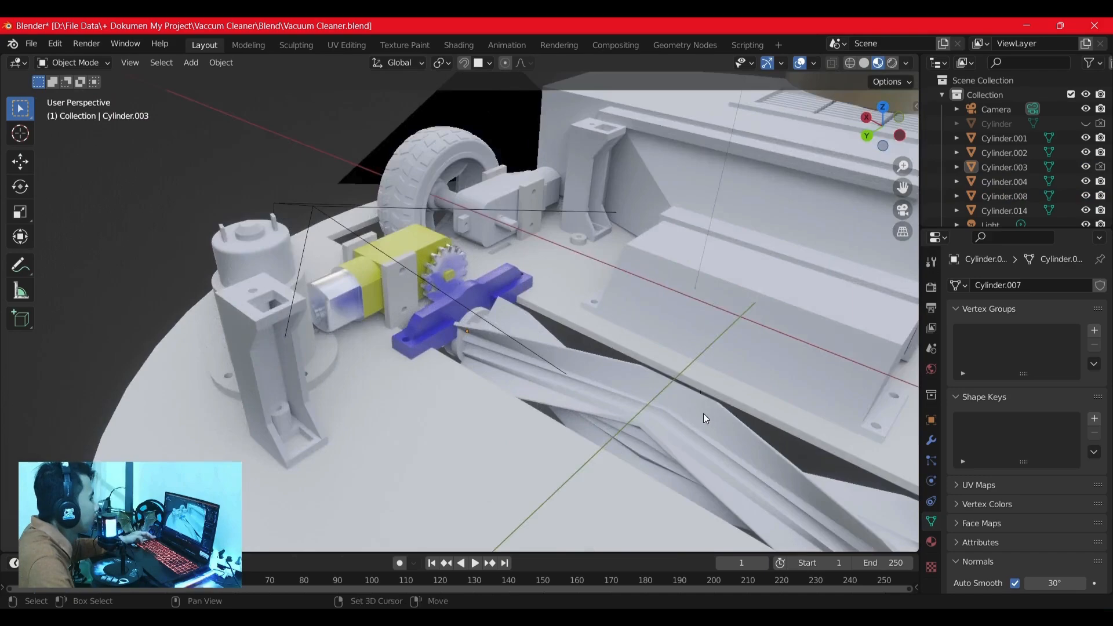
pyautogui.keyDown('shift'); pyautogui.moveTo(693, 412); pyautogui.dragTo(628, 326, button='middle'); pyautogui.keyUp('shift')
pyautogui.scroll(-1, 661, 433)
pyautogui.moveTo(662, 434); pyautogui.dragTo(571, 385, button='middle')
pyautogui.click(571, 385)
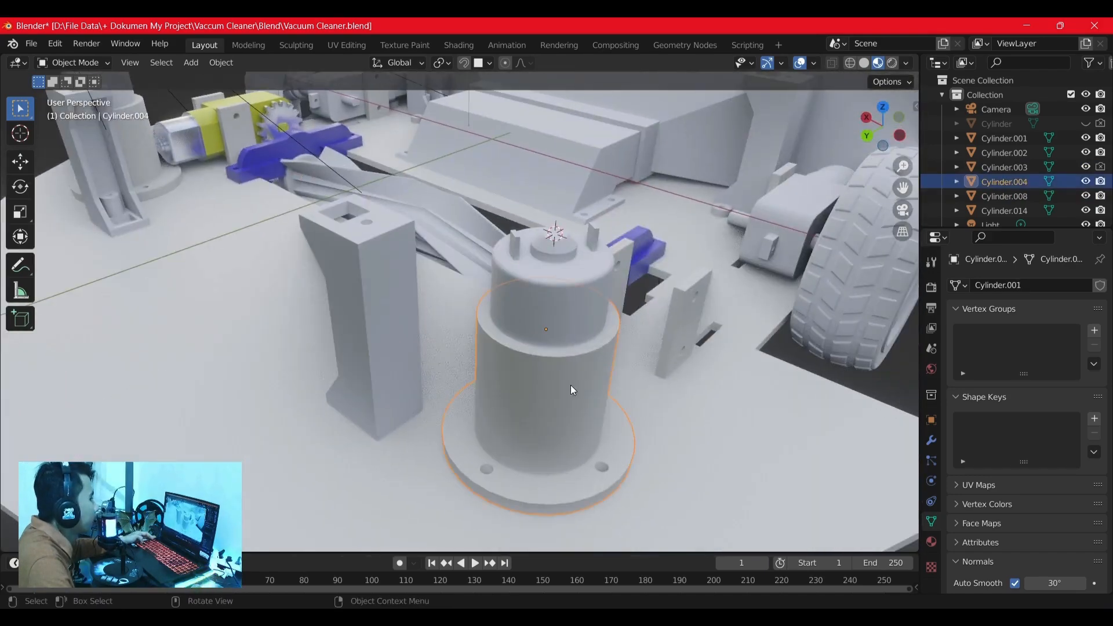
pyautogui.click(932, 542)
pyautogui.click(1041, 351)
pyautogui.click(1035, 497)
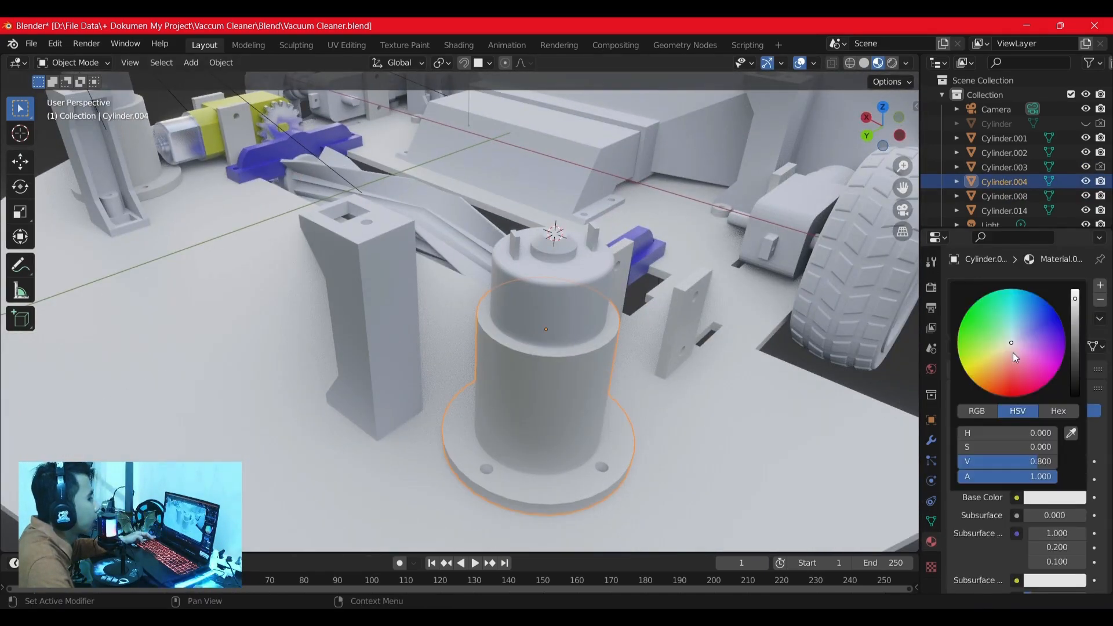
# Step: Link the roller bracket's blue Material.004 to both side-brush motor holders, Cylinder.004 and Cylinder.014
pyautogui.scroll(-6, 437, 244)
pyautogui.moveTo(419, 232); pyautogui.dragTo(277, 279, button='middle')
pyautogui.scroll(4, 392, 255)
pyautogui.keyDown('shift'); pyautogui.click(213, 286); pyautogui.keyUp('shift')
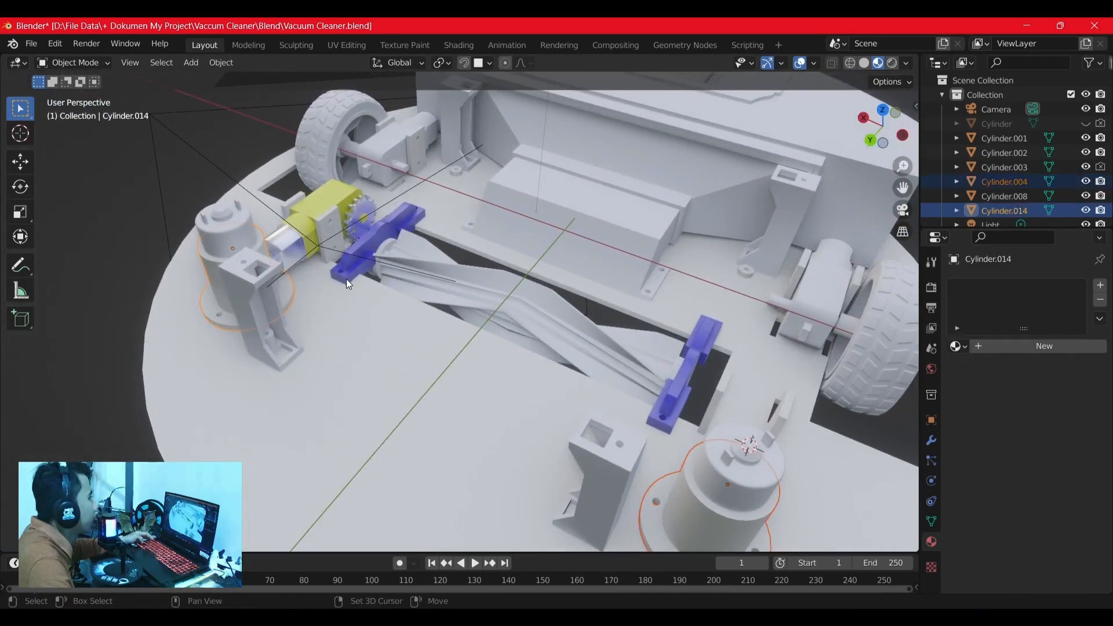
pyautogui.keyDown('shift'); pyautogui.click(346, 276); pyautogui.keyUp('shift')
pyautogui.hotkey('ctrl', 'l')
pyautogui.click(344, 287)
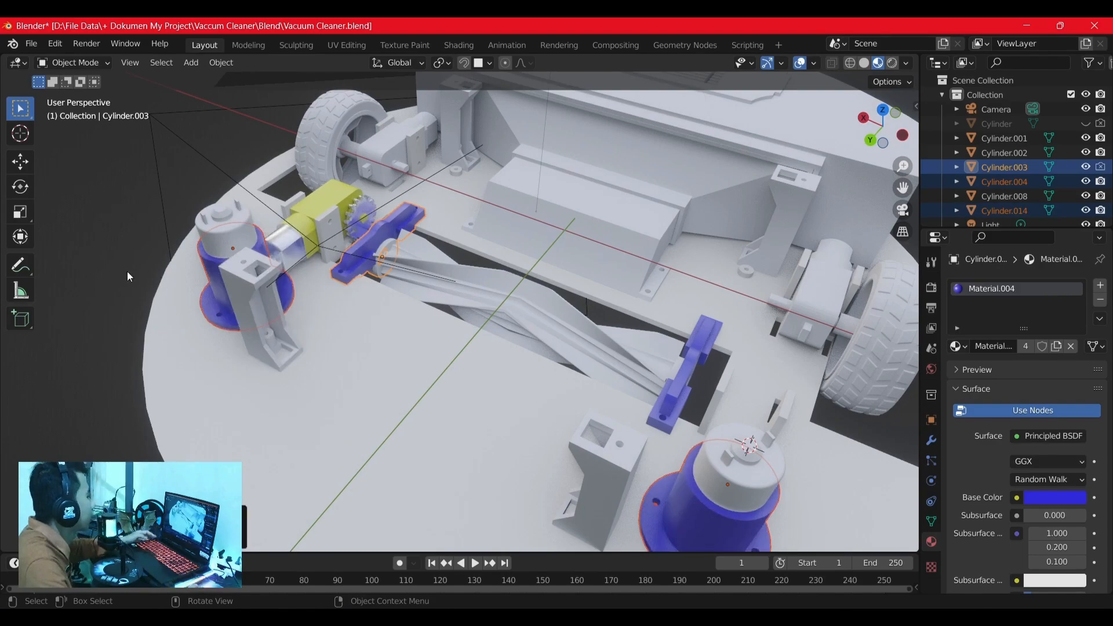
# Step: Set the side-brush motor's Shape.010 material to Metallic 1, Specular 1 and Roughness 0.3
pyautogui.scroll(-5, 545, 397)
pyautogui.moveTo(545, 397); pyautogui.dragTo(566, 389, button='middle')
pyautogui.scroll(4, 566, 389)
pyautogui.click(650, 356)
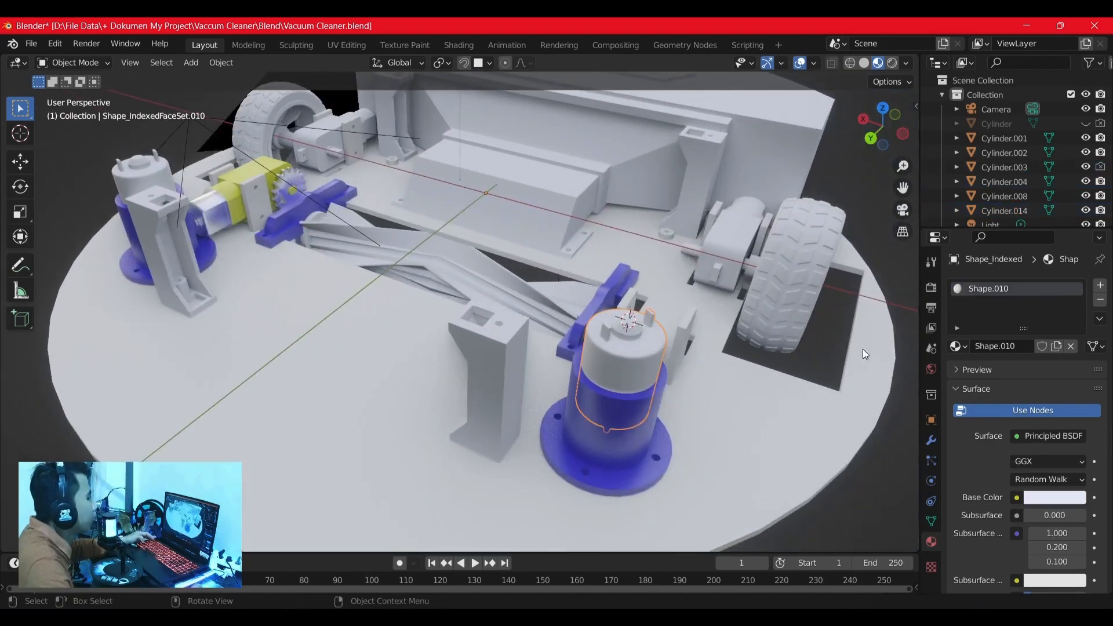
pyautogui.scroll(-8, 1056, 452)
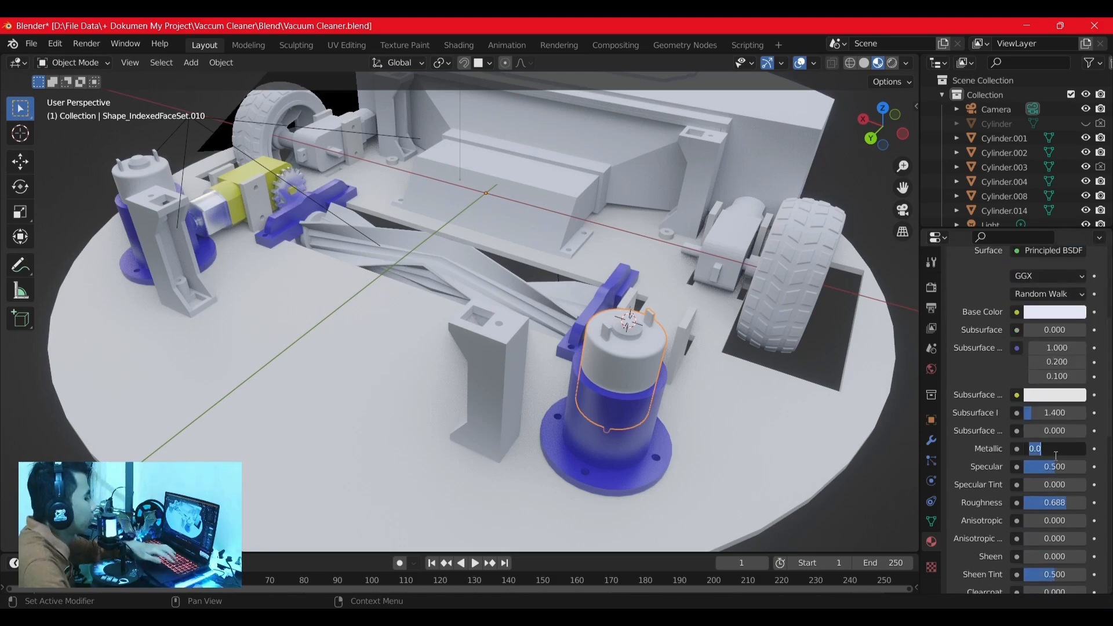
pyautogui.click(1062, 471)
pyautogui.write('1')
pyautogui.press('Return')
pyautogui.write('0.3')
pyautogui.press('Return')
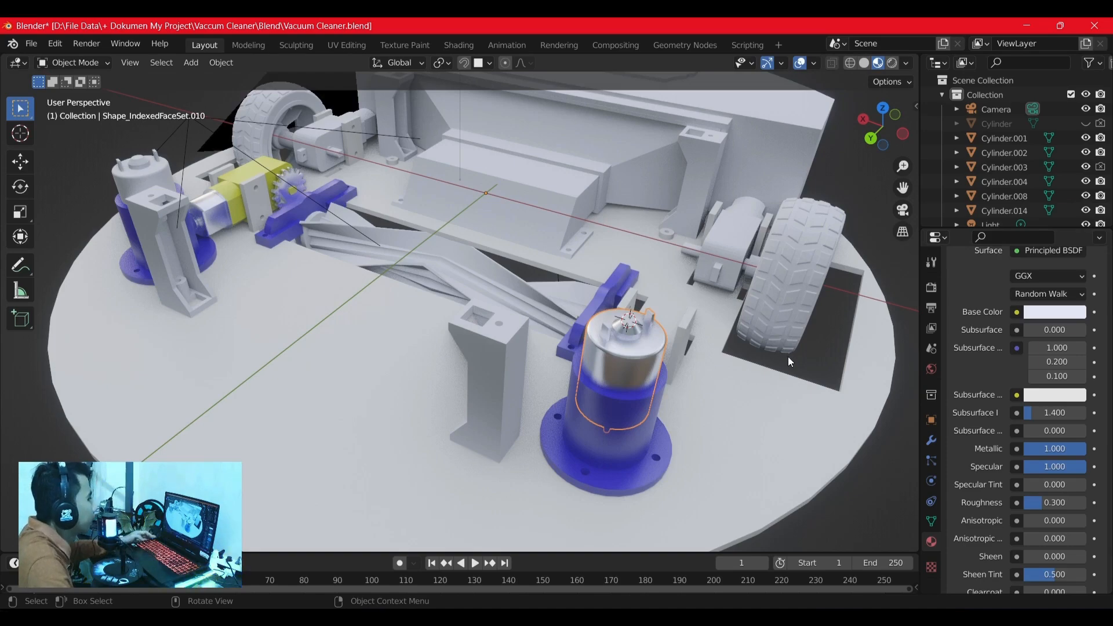
# Step: Link the metallic Shape.010 material to the side-brush motor on the opposite side
pyautogui.click(932, 522)
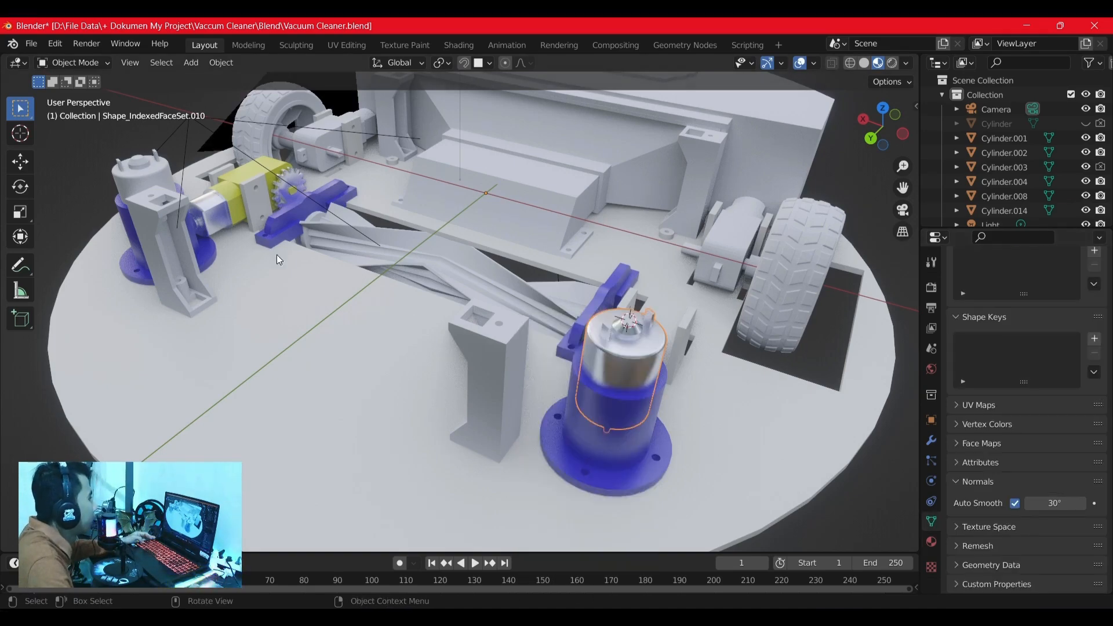
pyautogui.keyDown('shift'); pyautogui.click(138, 171); pyautogui.keyUp('shift')
pyautogui.keyDown('shift'); pyautogui.click(625, 364); pyautogui.keyUp('shift')
pyautogui.hotkey('ctrl', 'l')
pyautogui.click(624, 364)
# Step: Save the file and switch the viewport to Rendered display
pyautogui.moveTo(274, 255); pyautogui.dragTo(296, 249, button='middle')
pyautogui.scroll(4, 367, 262)
pyautogui.moveTo(368, 262); pyautogui.dragTo(371, 290, button='middle')
pyautogui.hotkey('ctrl', 's')
pyautogui.click(893, 63)
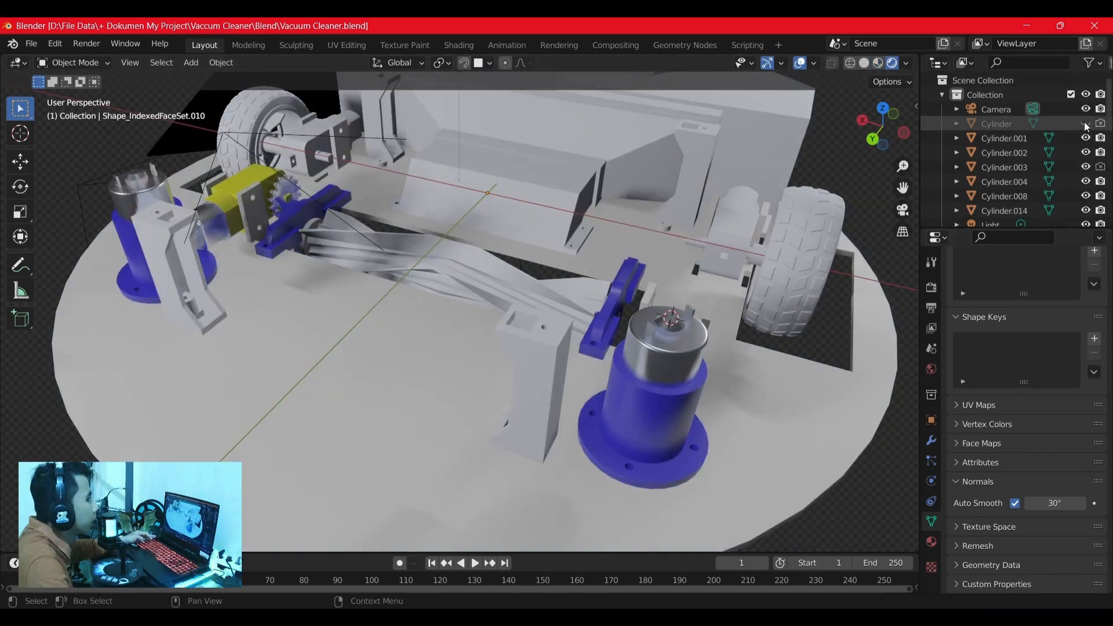
# Step: Save the Vacuum Cleaner file and open the scene's render settings
pyautogui.scroll(-5, 761, 262)
pyautogui.scroll(5, 409, 267)
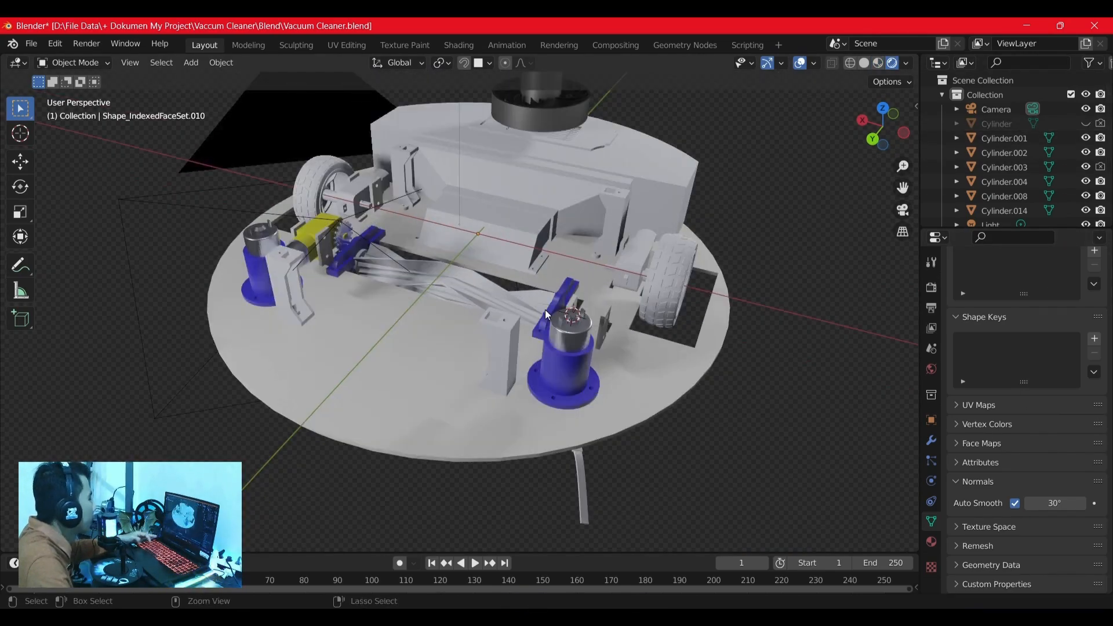
pyautogui.hotkey('ctrl', 's')
pyautogui.click(932, 289)
pyautogui.scroll(3, 1056, 352)
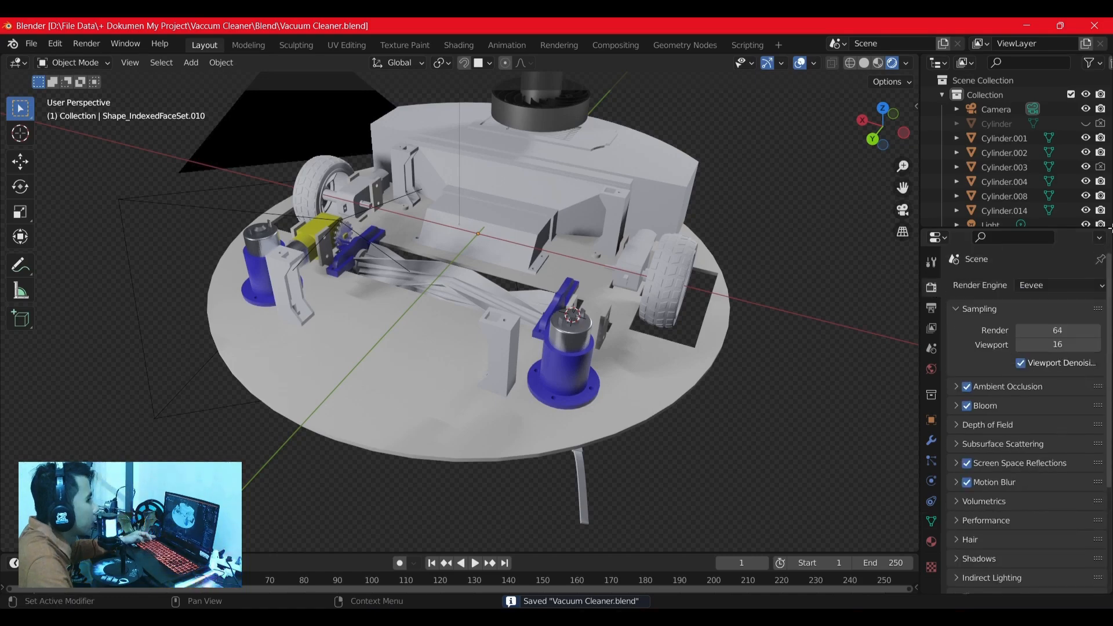
# Step: Unhide the Plane object in the viewport so the floor shows beneath the robot vacuum
pyautogui.click(1086, 124)
pyautogui.click(1087, 124)
pyautogui.scroll(-3, 1089, 128)
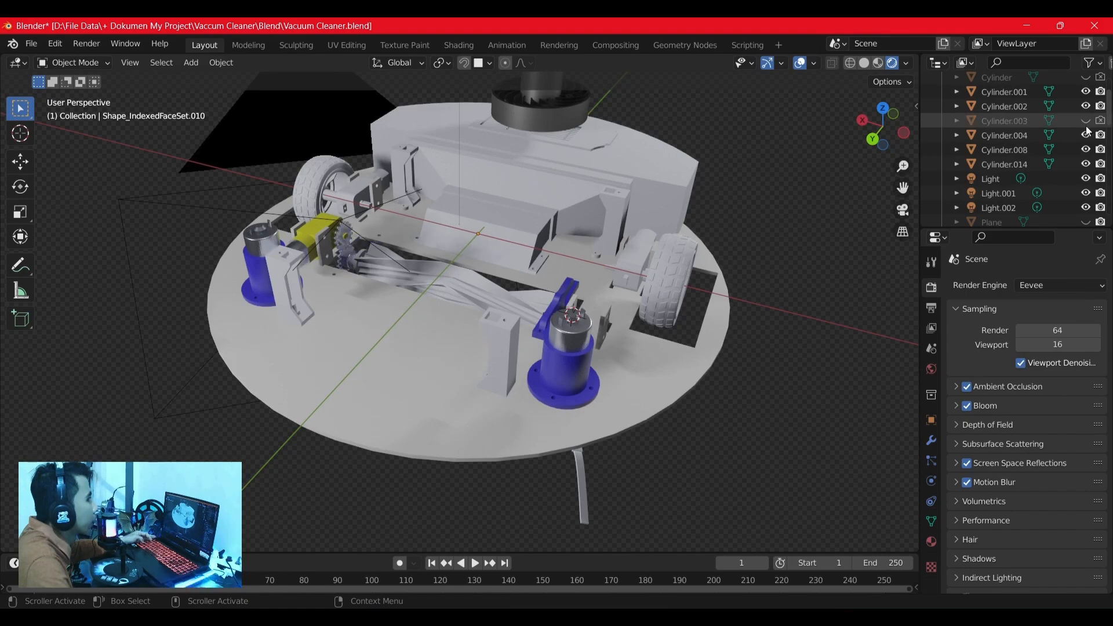
pyautogui.scroll(-3, 1090, 131)
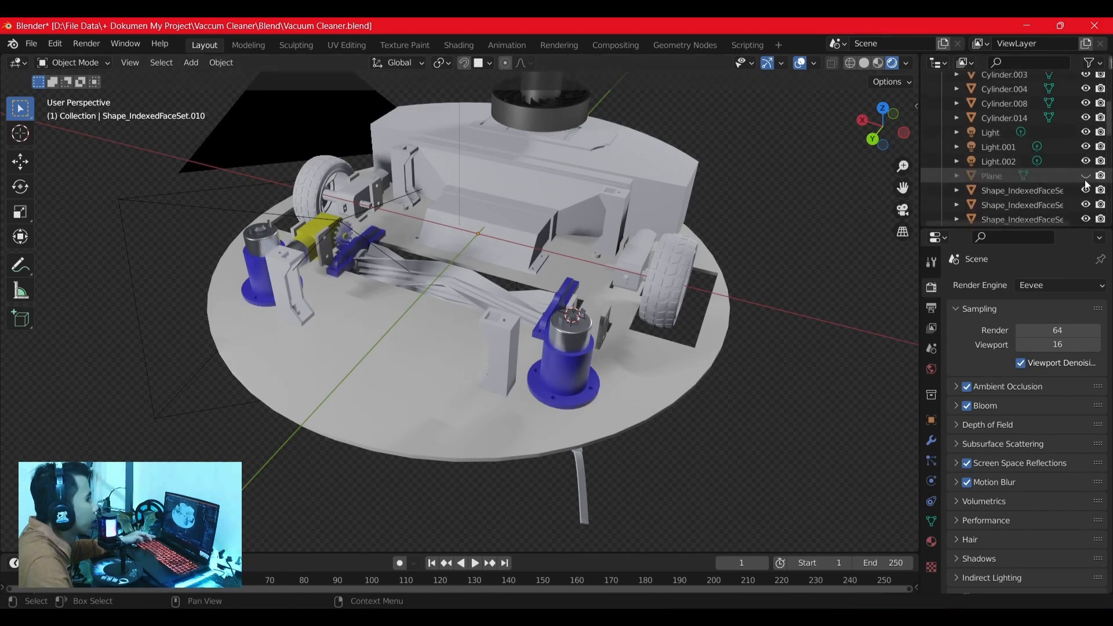
pyautogui.click(1086, 176)
pyautogui.scroll(-2, 685, 282)
# Step: Select the floor plane and set the Base Color of its Material.002 to bright green
pyautogui.moveTo(683, 276); pyautogui.dragTo(758, 314, button='middle')
pyautogui.click(812, 318)
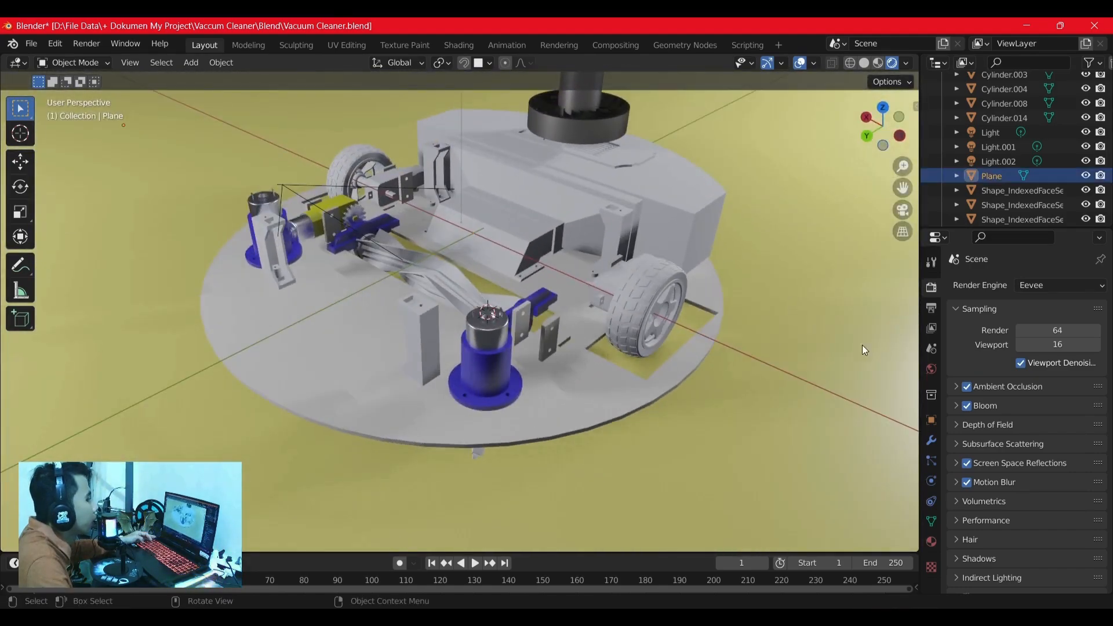
pyautogui.click(932, 542)
pyautogui.click(1055, 498)
pyautogui.moveTo(1039, 360)
pyautogui.mouseDown()
pyautogui.moveTo(994, 366)
pyautogui.moveTo(1021, 373)
pyautogui.moveTo(980, 346)
pyautogui.moveTo(967, 318)
pyautogui.mouseUp()
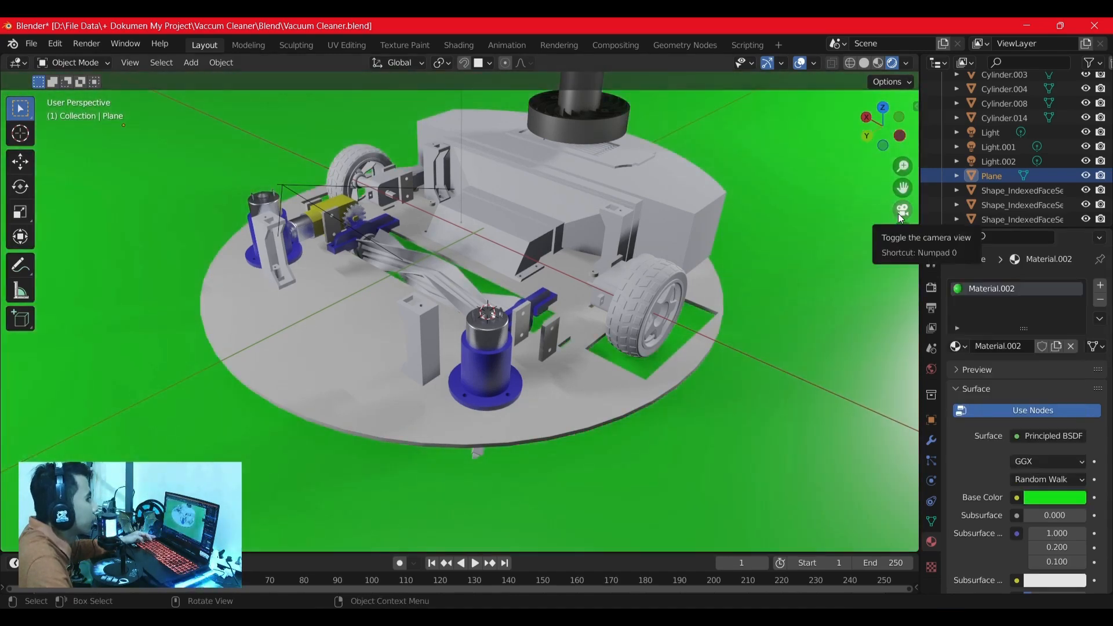
# Step: Switch the viewport to the scene camera's view and deselect the floor plane
pyautogui.click(900, 214)
pyautogui.scroll(-5, 800, 347)
pyautogui.moveTo(777, 341); pyautogui.dragTo(551, 297, button='middle')
pyautogui.click(882, 454)
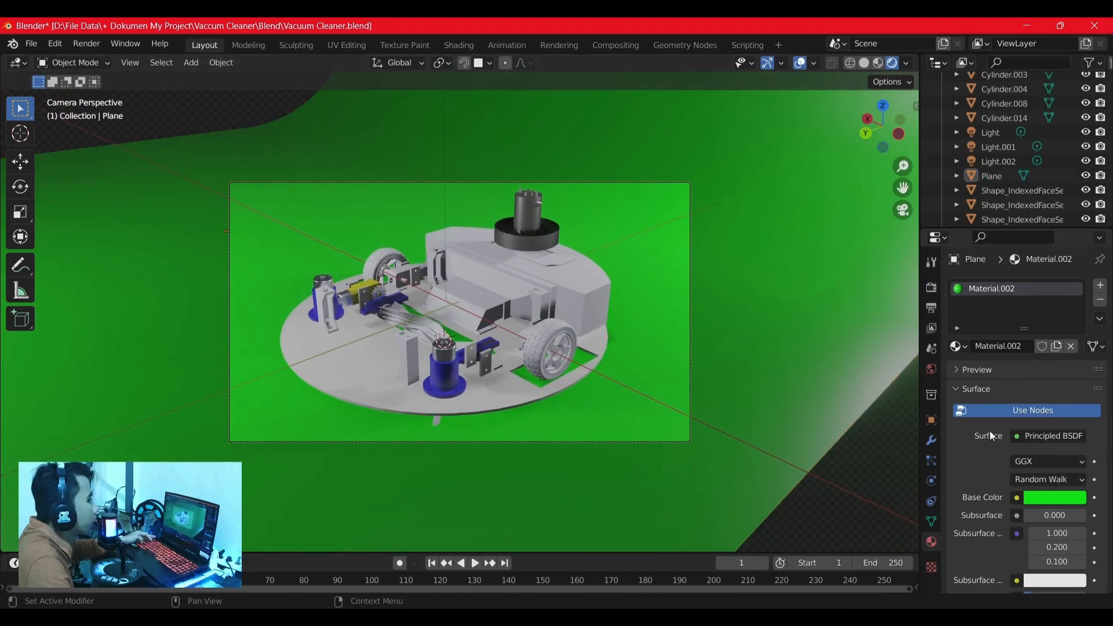
# Step: Change the scene's render engine to Cycles
pyautogui.click(932, 308)
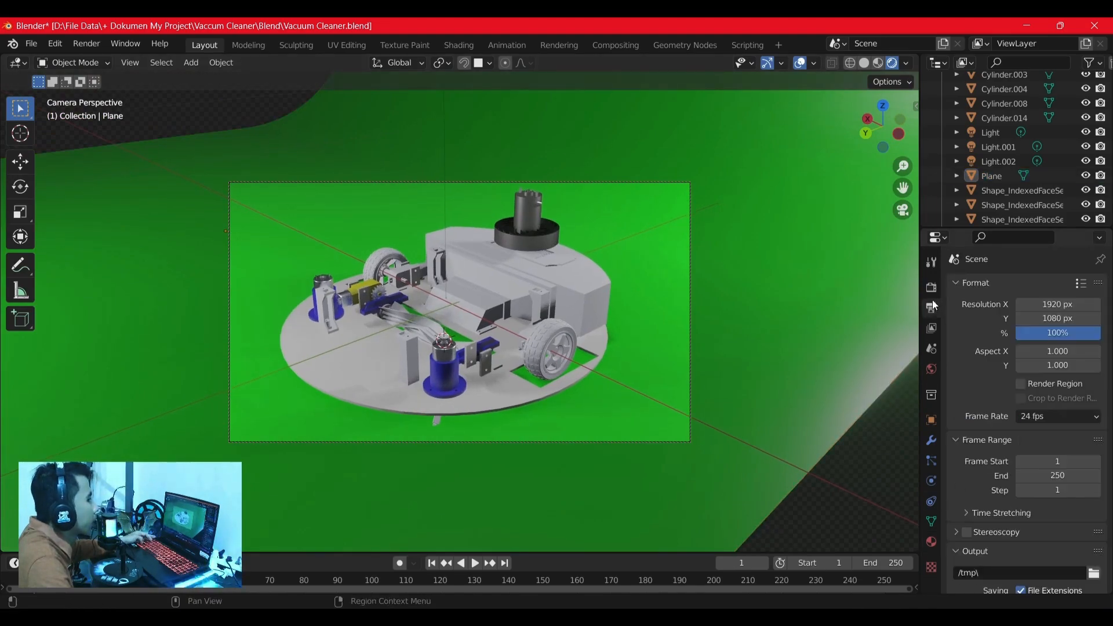
pyautogui.click(932, 288)
pyautogui.click(1041, 287)
pyautogui.click(1058, 333)
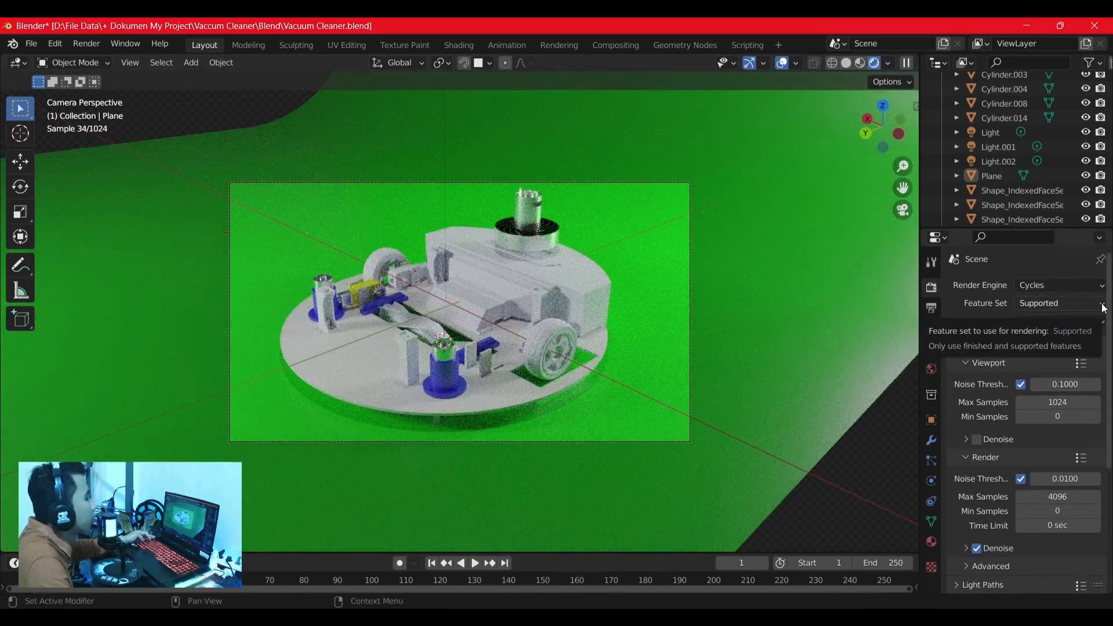